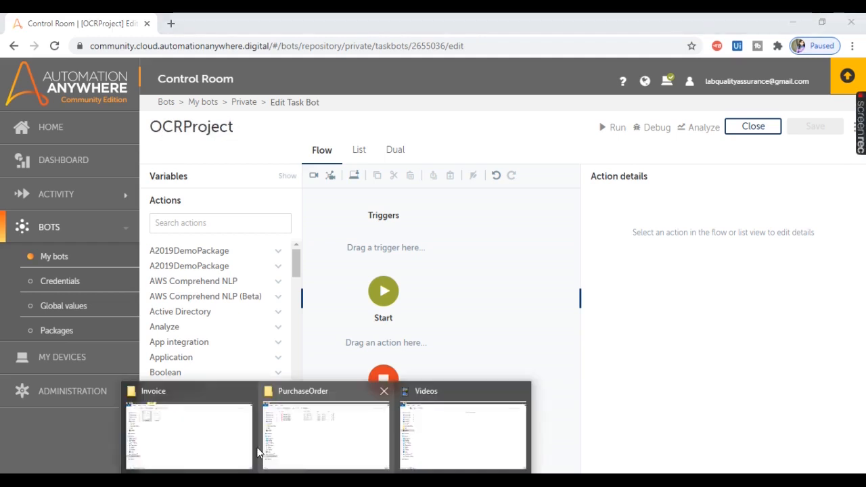
Step: Check the Invoice folder in File Explorer, then add a Loop action after Start and show the bot in list view
left_click(203, 433)
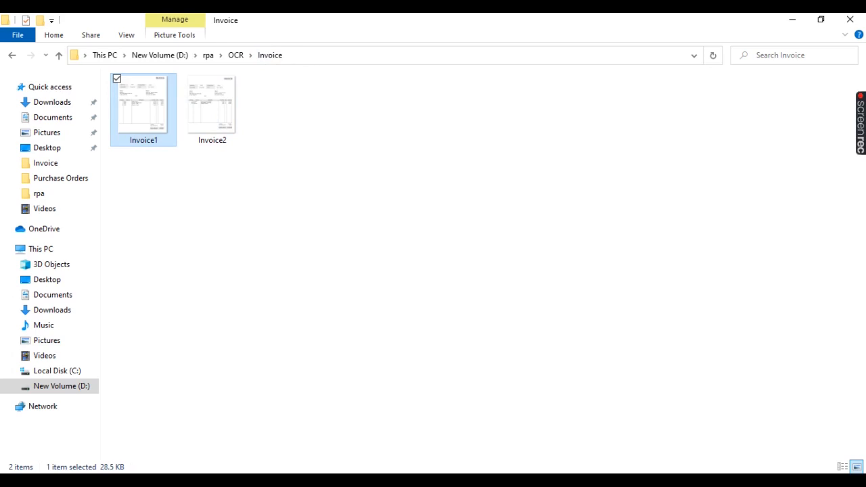
left_click(365, 479)
left_click(172, 222)
type("loop")
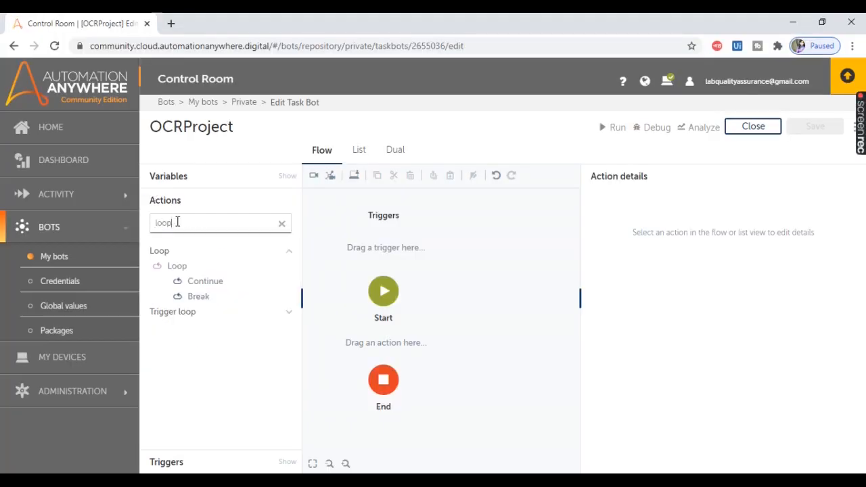
left_click_drag(176, 266, 394, 349)
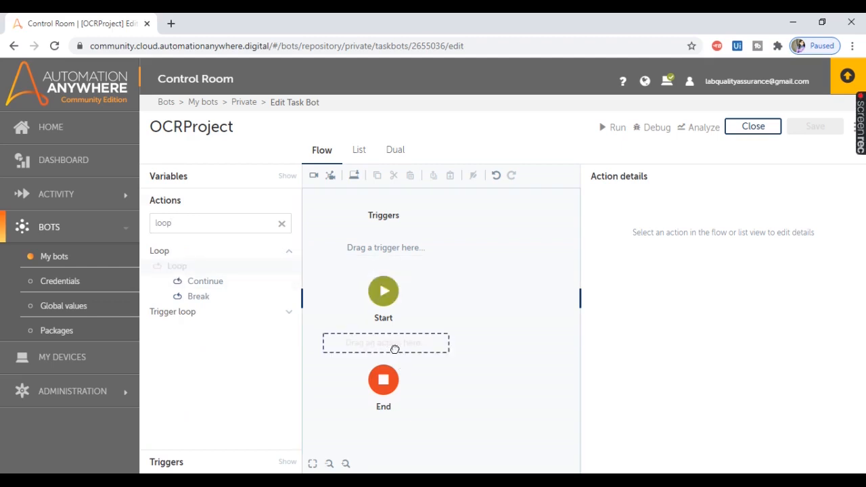
left_click(360, 152)
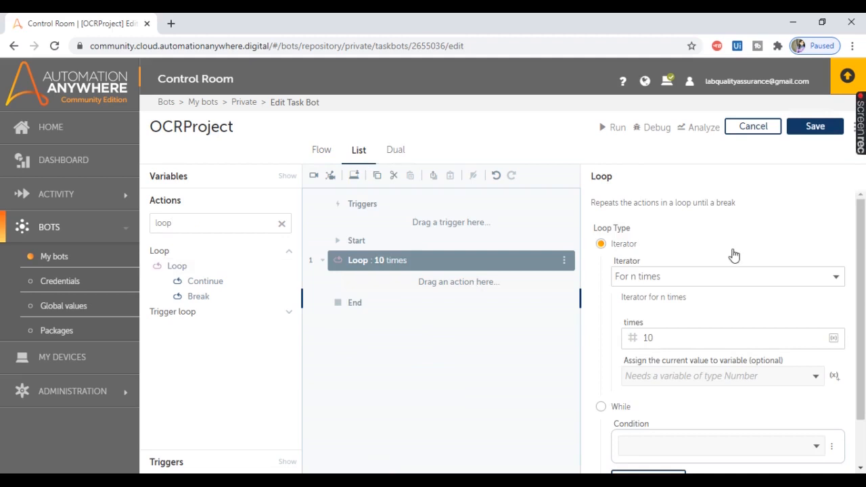
Step: Set the loop iterator to For each file in folder, using the path D:\rpa\OCR\Invoice copied from File Explorer
left_click(737, 277)
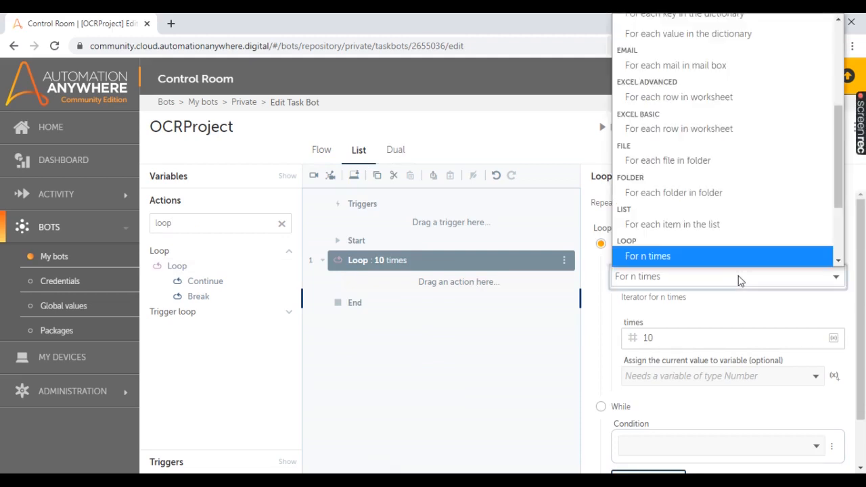
left_click(670, 165)
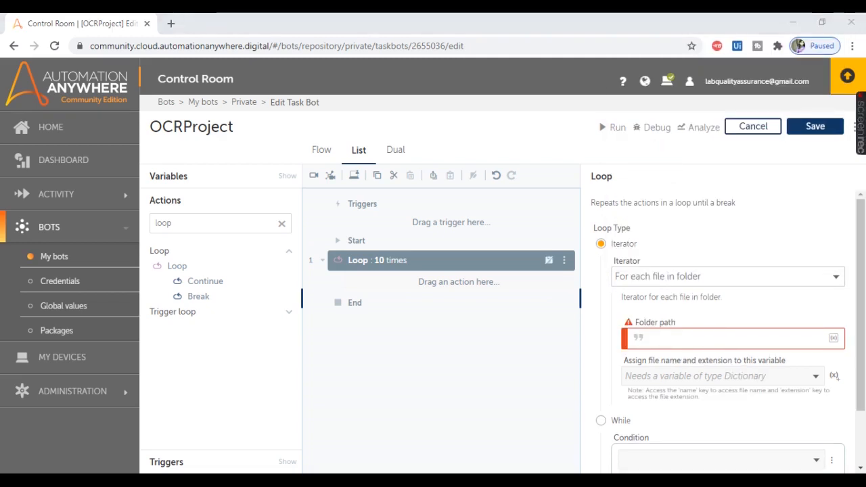
left_click(203, 433)
left_click(293, 54)
key("ctrl+c")
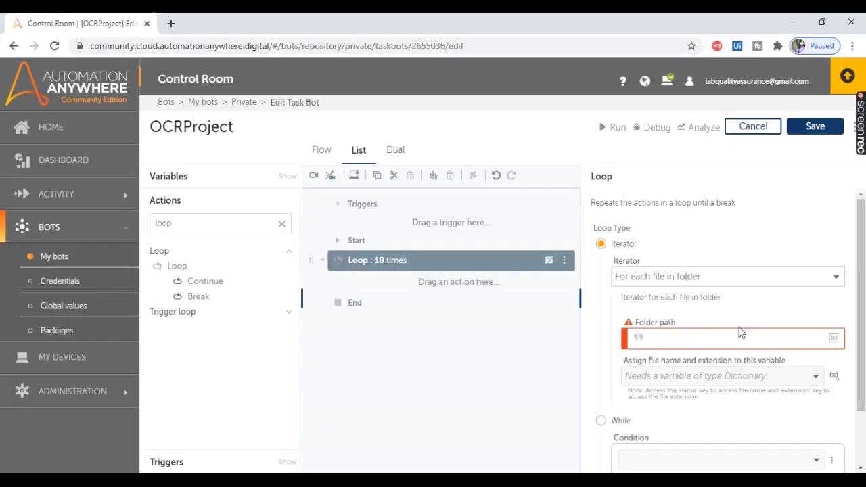
key("alt+Tab")
left_click(707, 337)
key("ctrl+v")
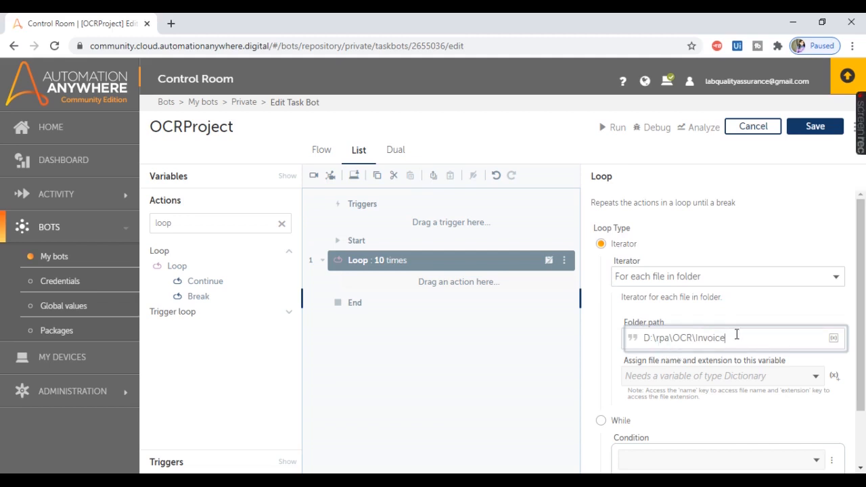
left_click_drag(737, 334, 636, 340)
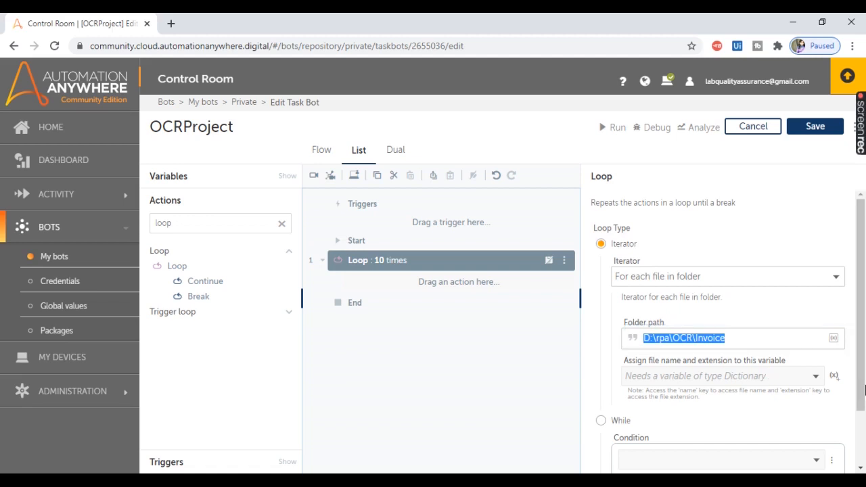
Step: Create a dictionary variable named File and assign the loop's file name and extension to it
left_click(834, 378)
type("File")
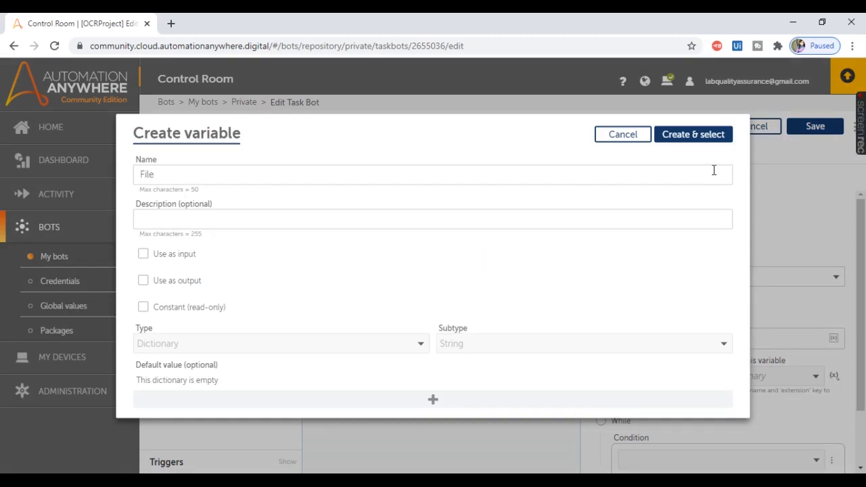
left_click(691, 136)
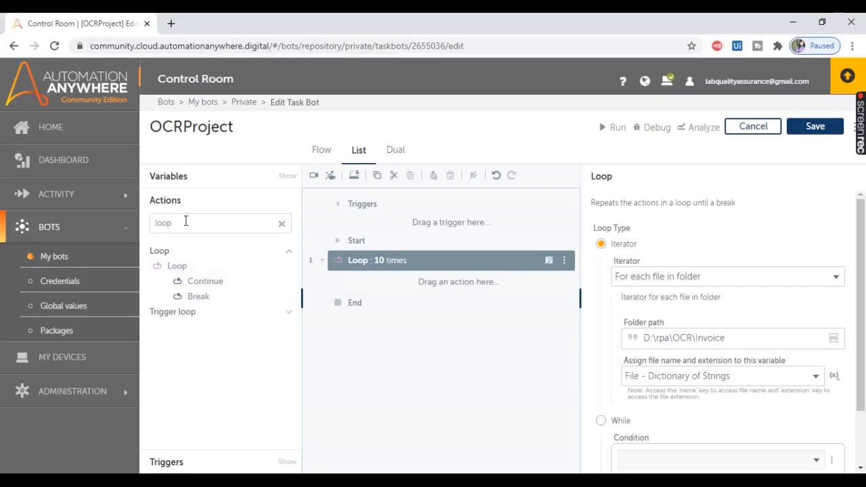
Step: Find the OCR actions and add Capture image by path inside the loop
left_click_drag(186, 222, 135, 203)
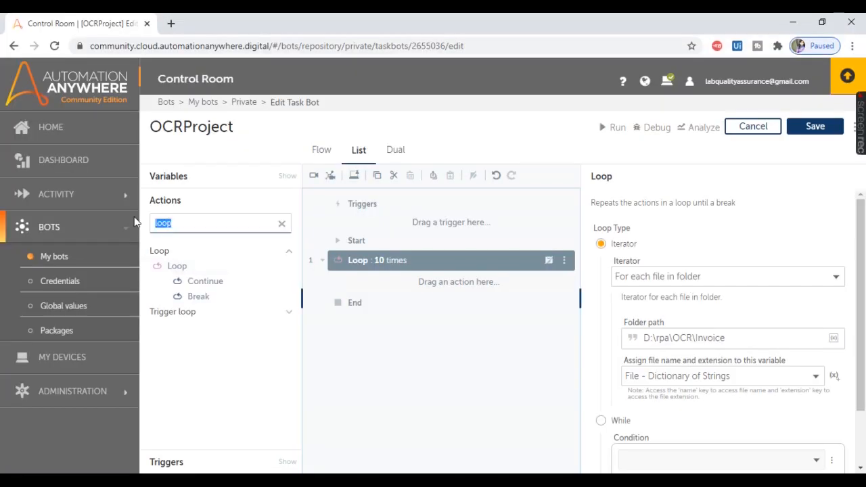
type("ocr")
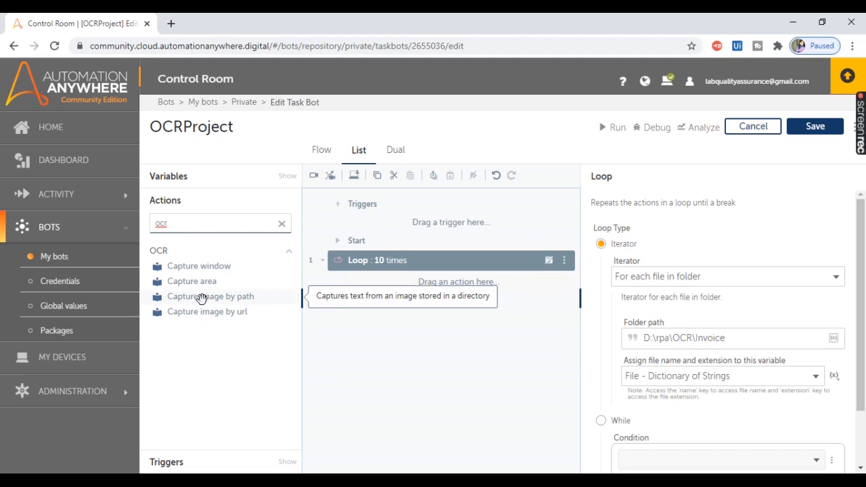
left_click(186, 436)
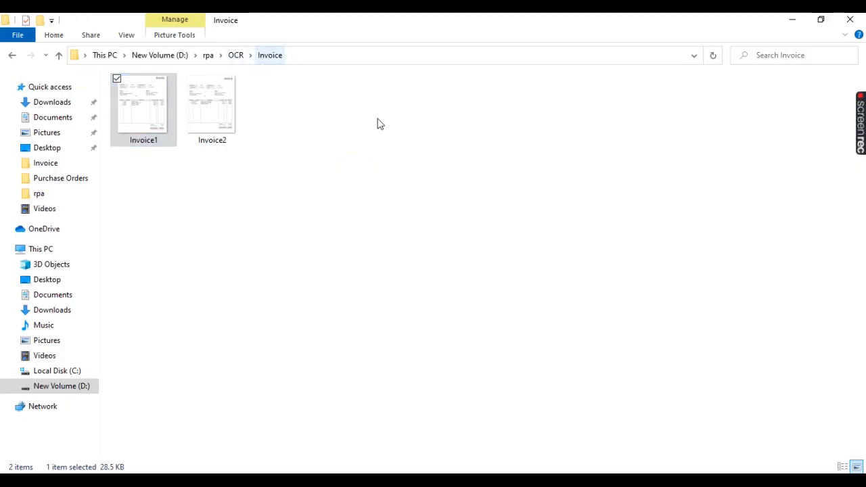
key("alt+Tab")
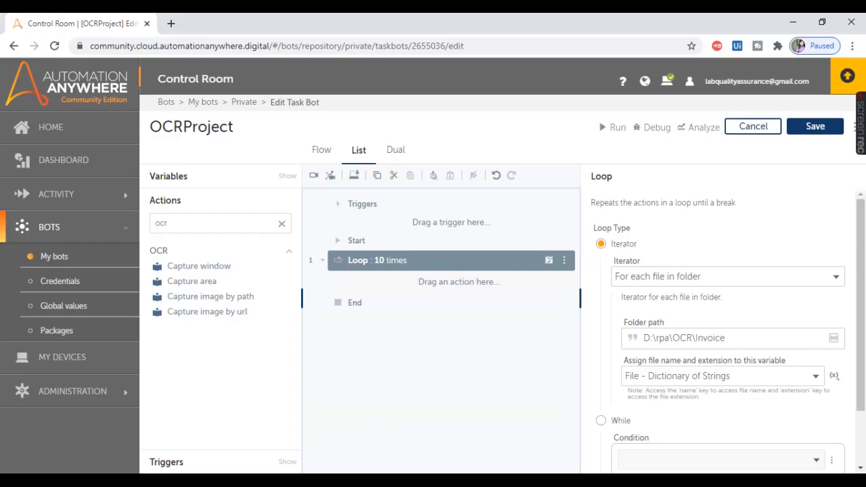
left_click_drag(227, 299, 466, 283)
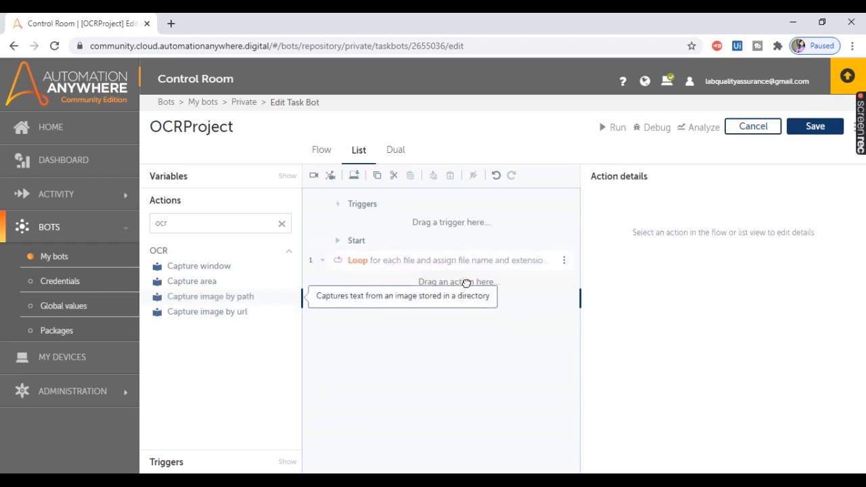
left_click_drag(247, 299, 450, 283)
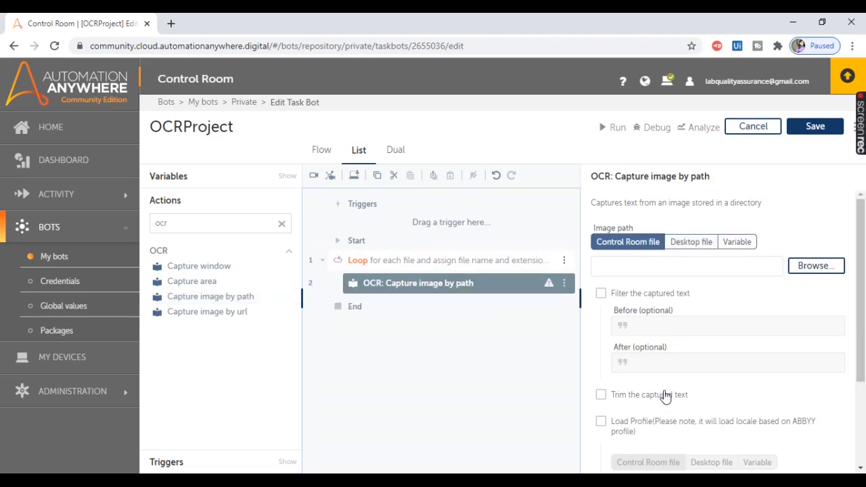
Step: Set the OCR image source to Desktop file and enter the Invoice folder path from File Explorer as D:\rpa\OCR\Invoice\
left_click(696, 245)
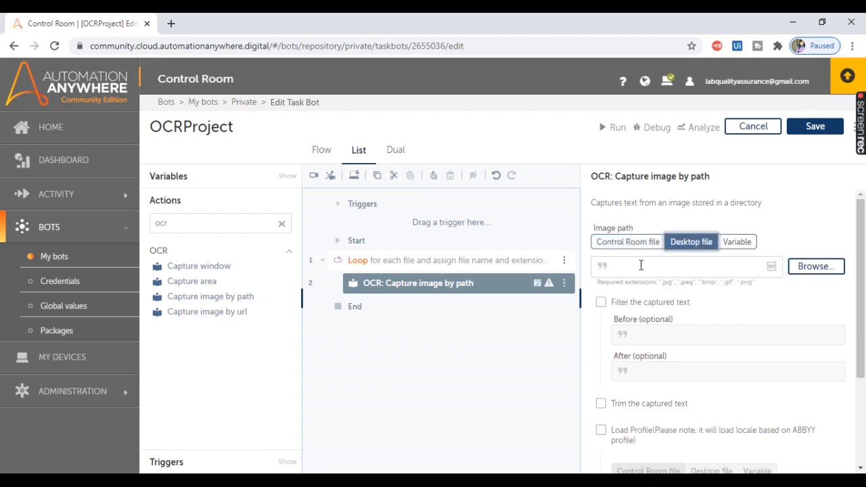
left_click(640, 266)
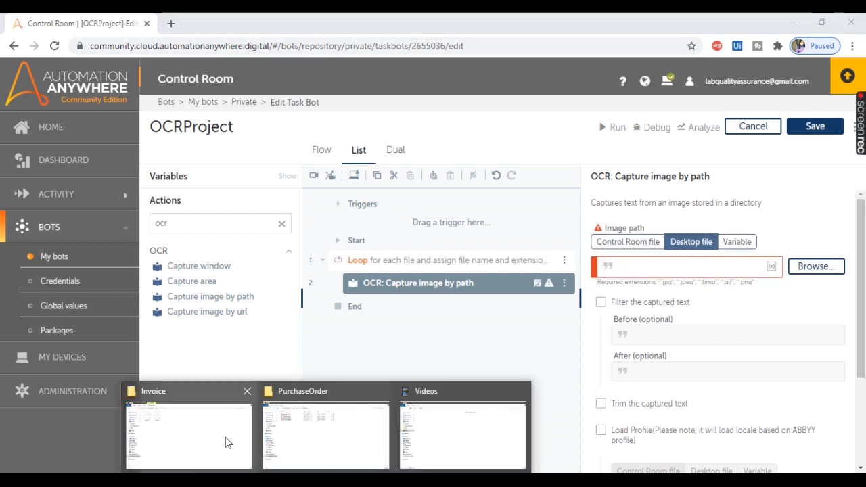
left_click(226, 441)
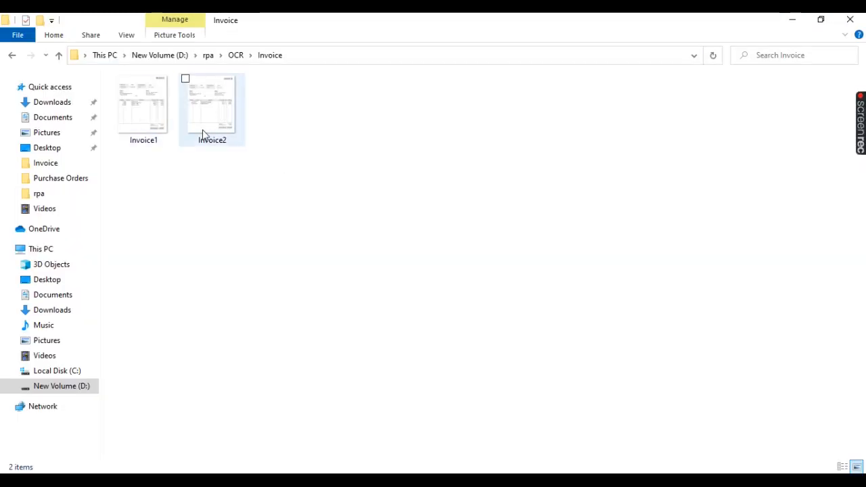
left_click(253, 54)
key("ctrl+c")
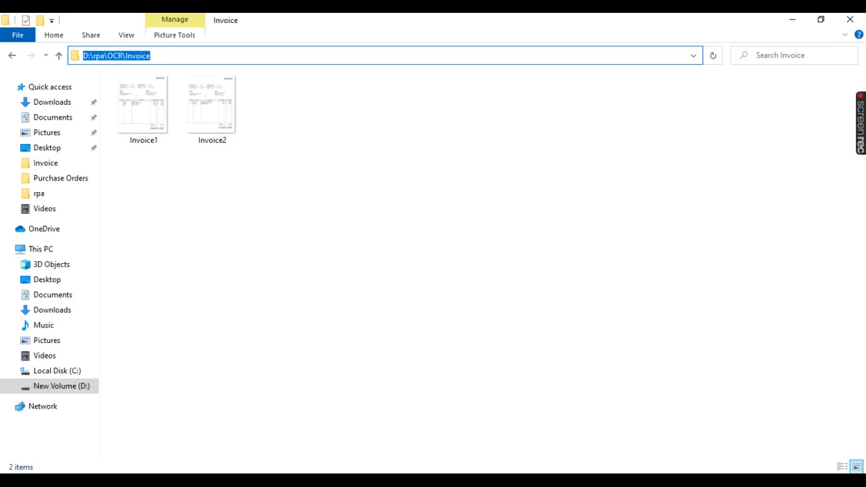
left_click(399, 479)
left_click(651, 268)
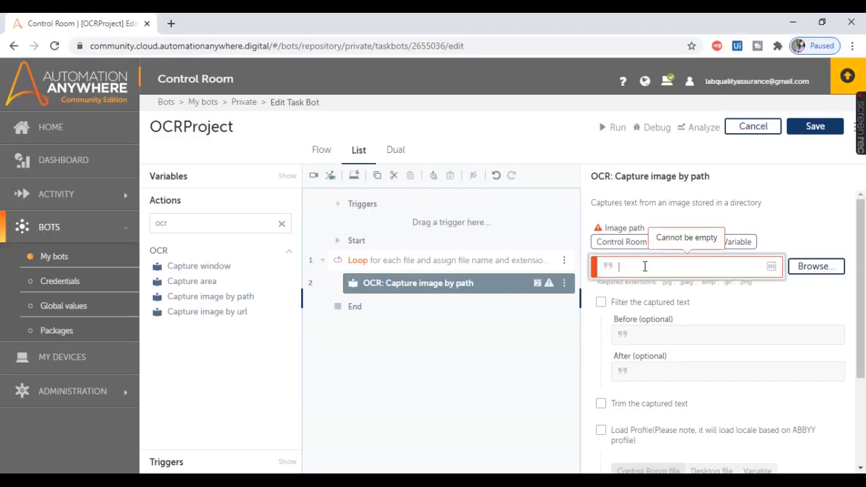
key("ctrl+v")
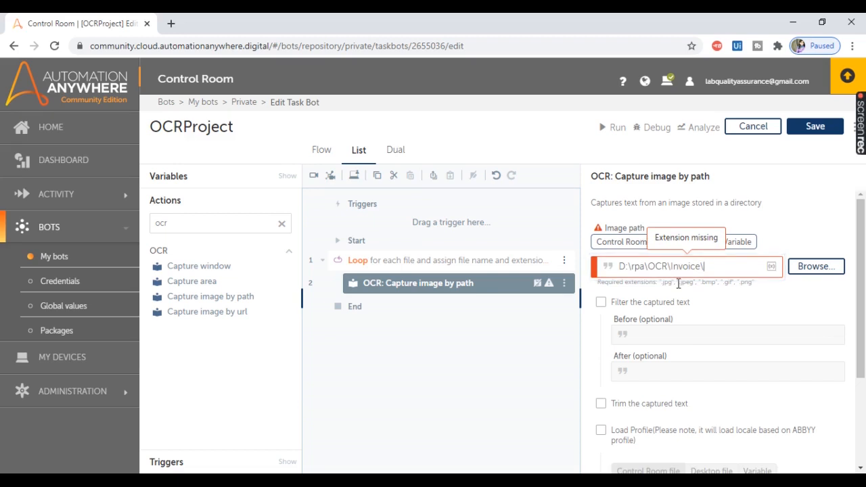
Step: Check the loop's assigned variable and append the File variable with dictionary key name, followed by a dot, to the OCR image path
left_click(467, 265)
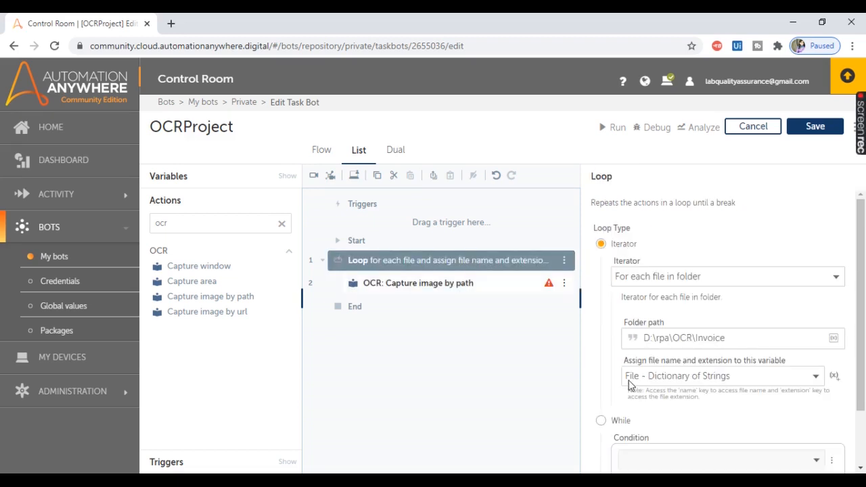
left_click(428, 293)
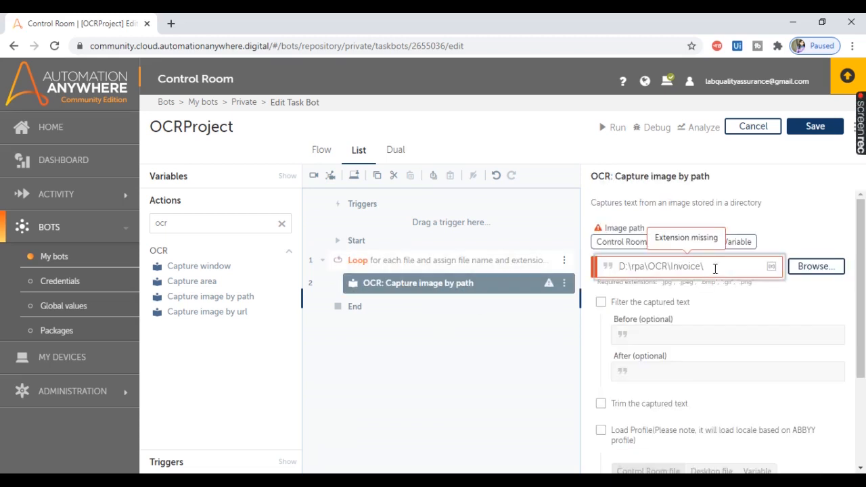
key("F2")
left_click(488, 265)
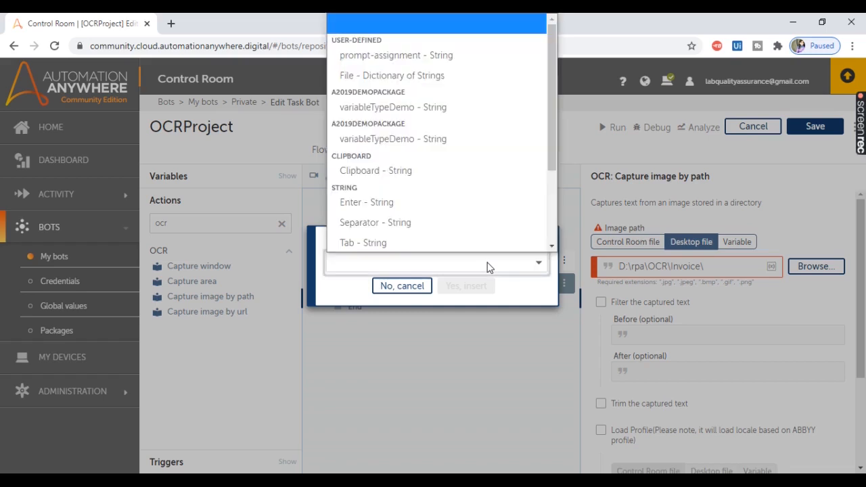
left_click(406, 75)
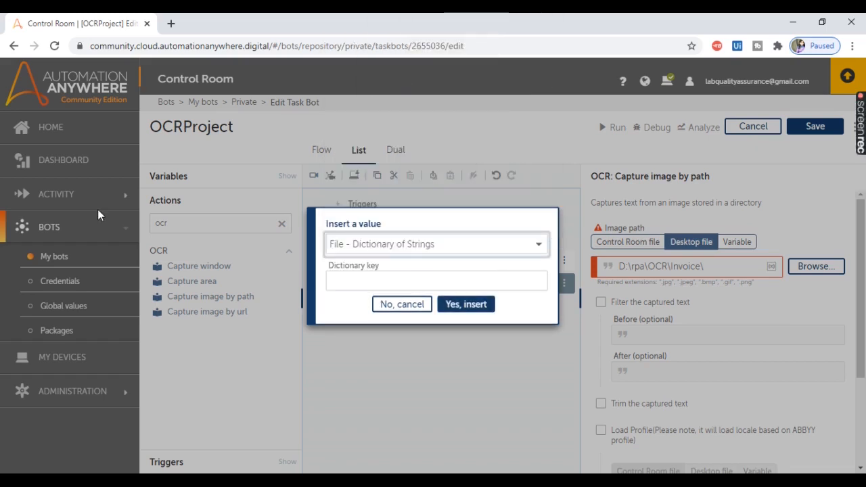
left_click(363, 283)
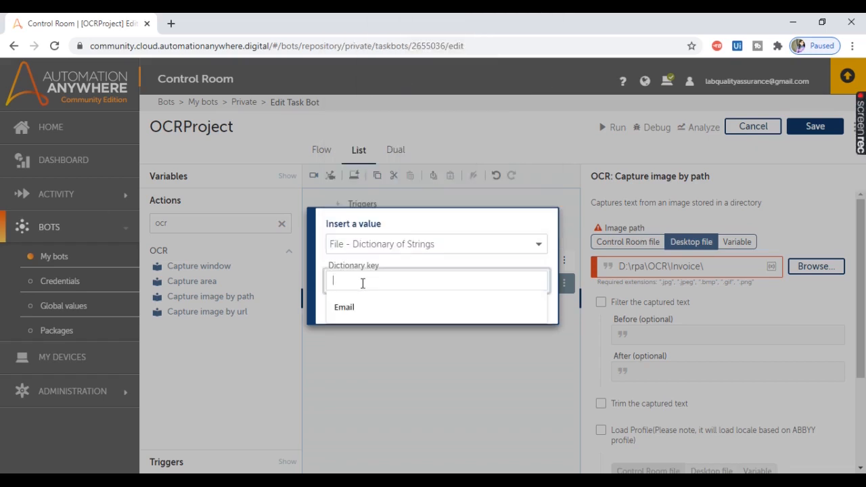
type("name")
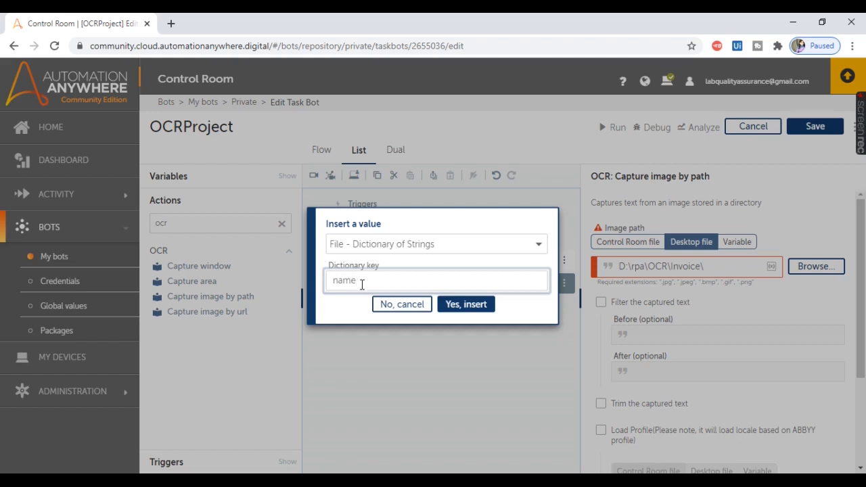
left_click(467, 304)
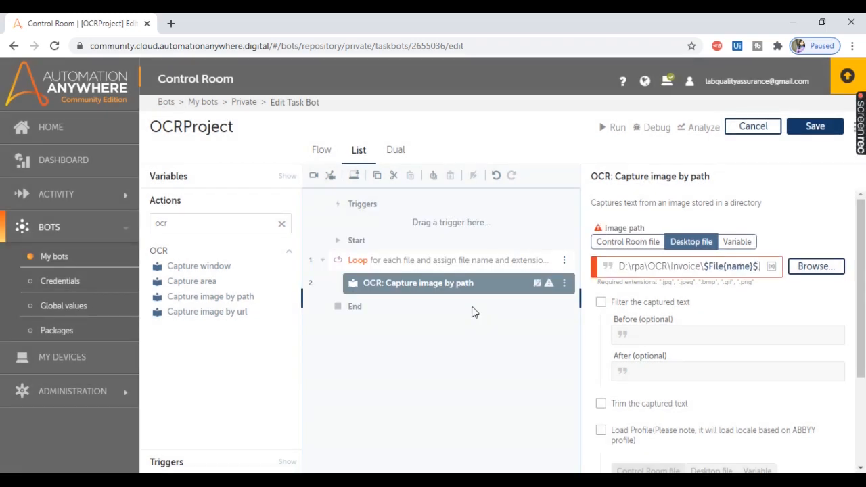
Step: Append the File variable with dictionary key extension to the end of the OCR image path
key("F2")
left_click(388, 264)
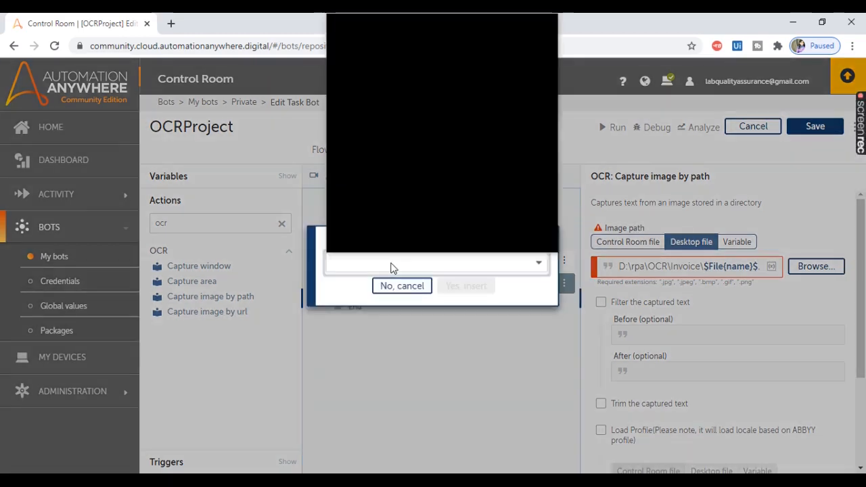
left_click(382, 74)
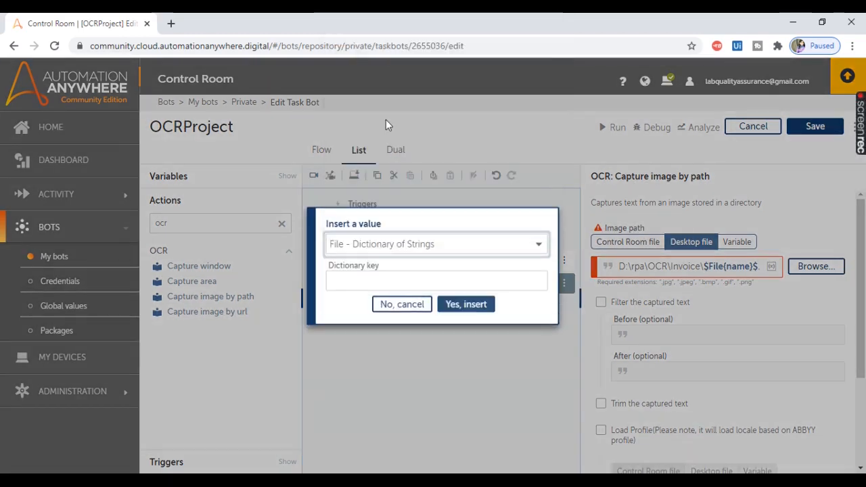
left_click(357, 282)
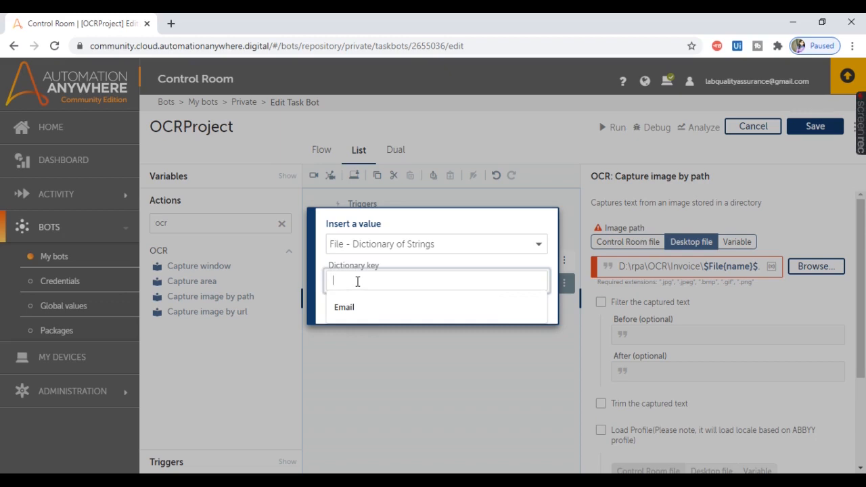
type("extension")
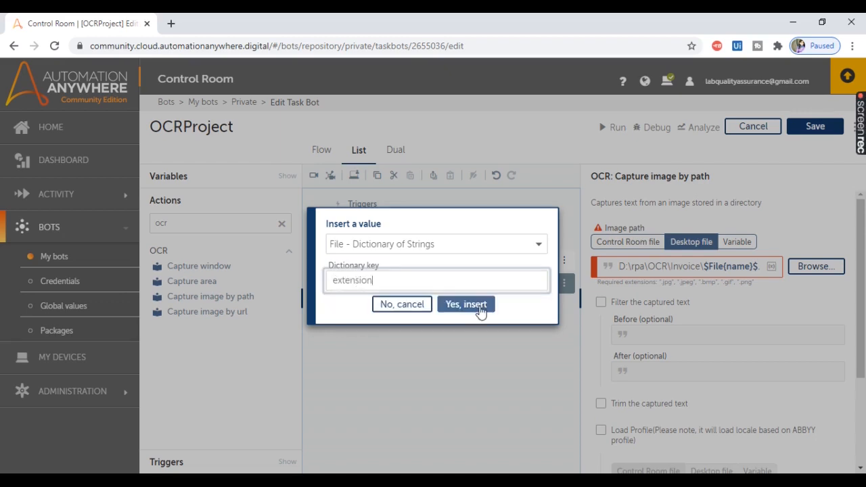
left_click(477, 308)
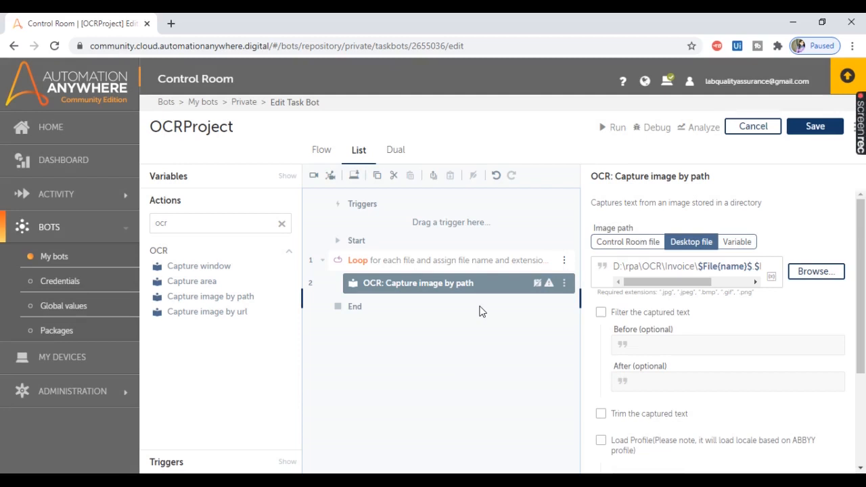
left_click_drag(619, 267, 772, 275)
left_click(771, 276)
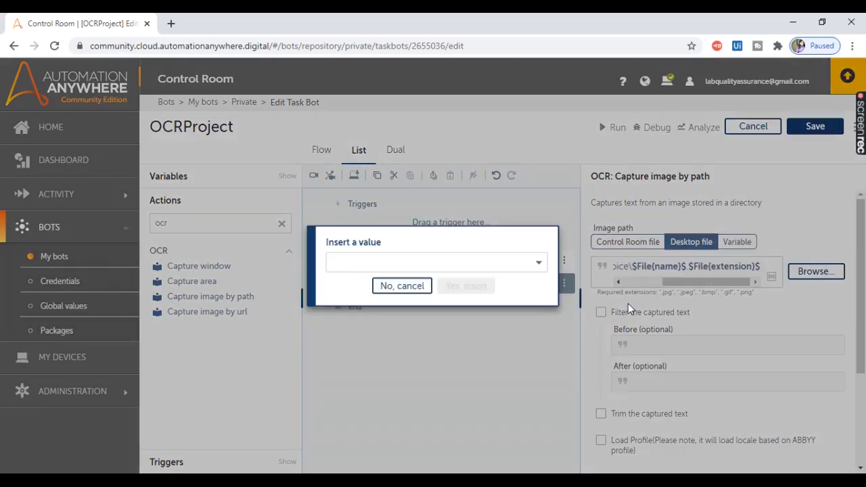
left_click(423, 291)
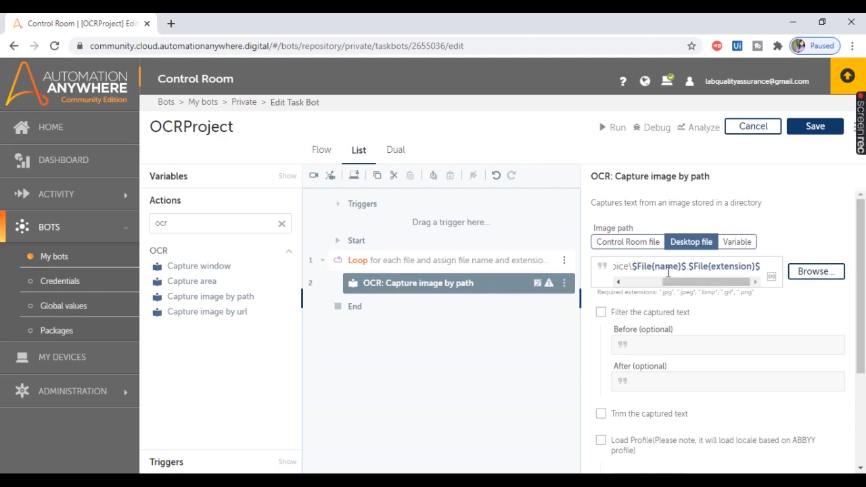
left_click(603, 313)
left_click(607, 315)
Step: Create a string variable named InvoiceData and assign the OCR action's captured text to it
scroll(863, 379, "down", 3)
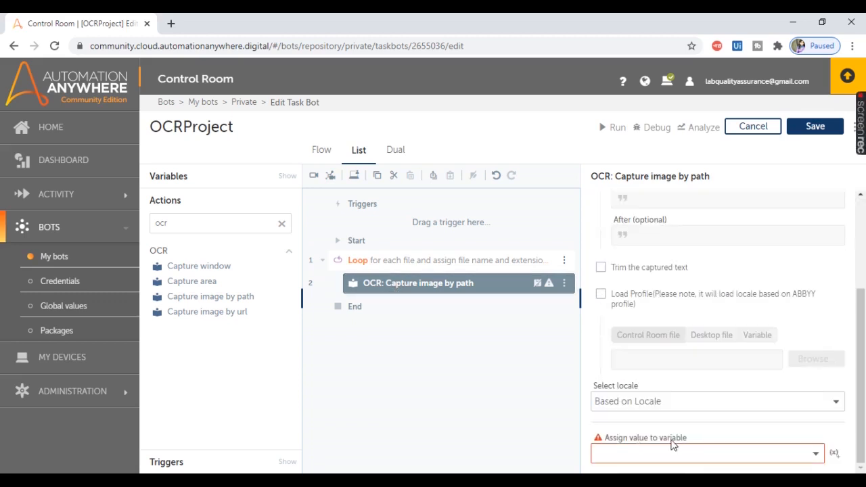
left_click(834, 454)
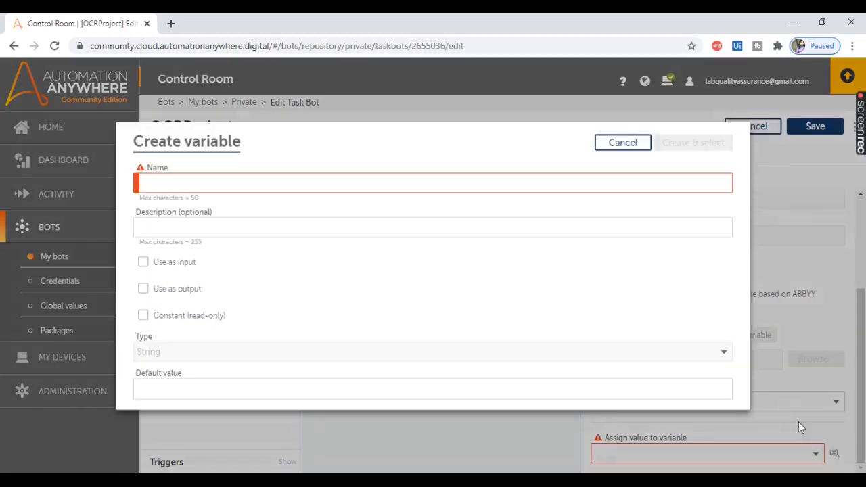
type("I")
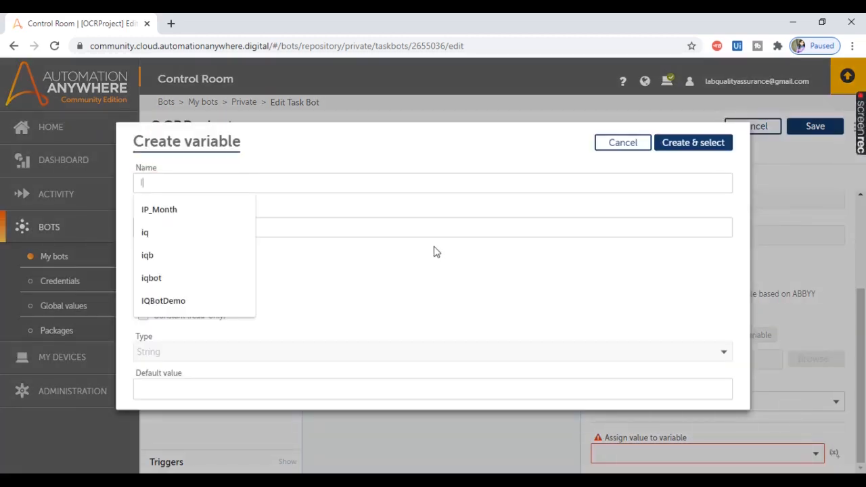
type("n")
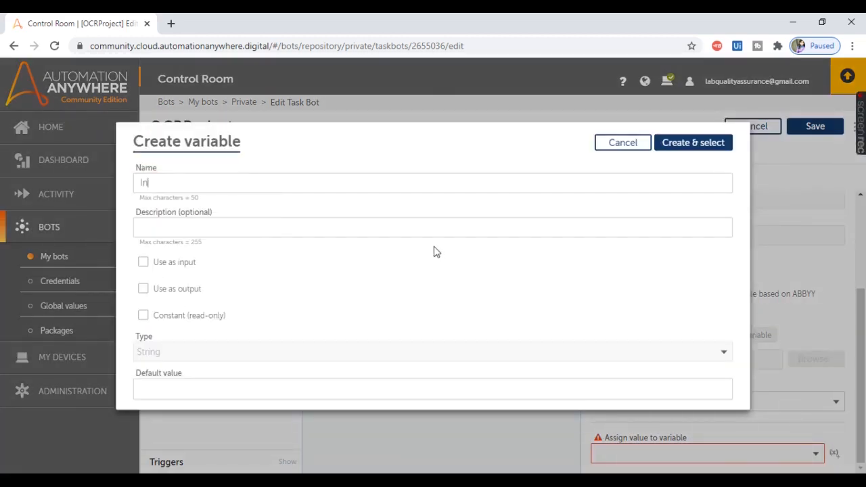
type("voiceData")
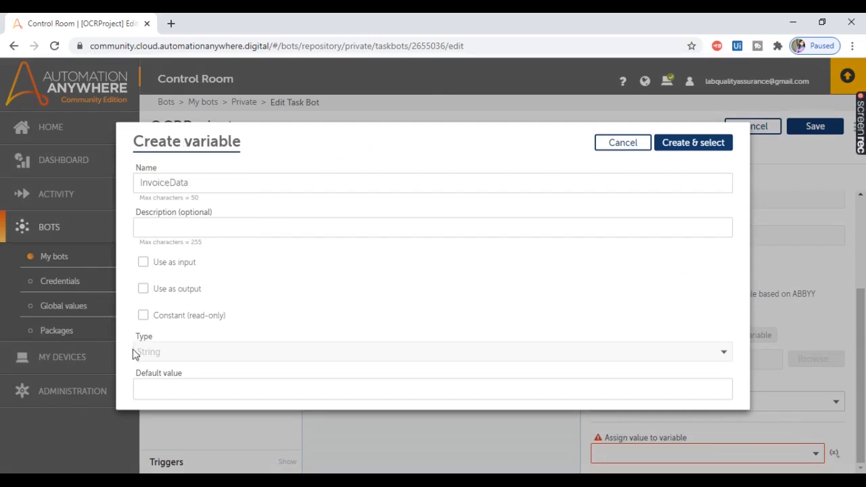
left_click(690, 149)
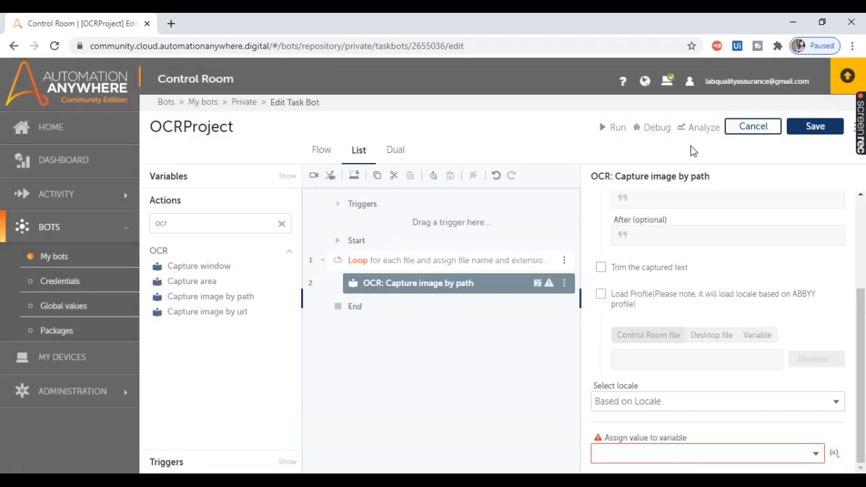
Step: Add a Message box after the OCR action inside the loop and set its message to the InvoiceData variable
left_click_drag(201, 225, 125, 222)
type("mess")
left_click_drag(195, 268, 447, 307)
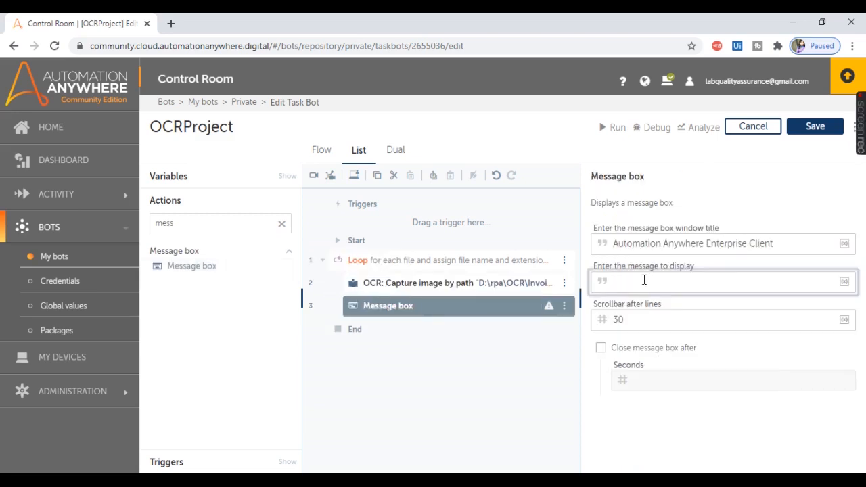
key("F2")
left_click(535, 263)
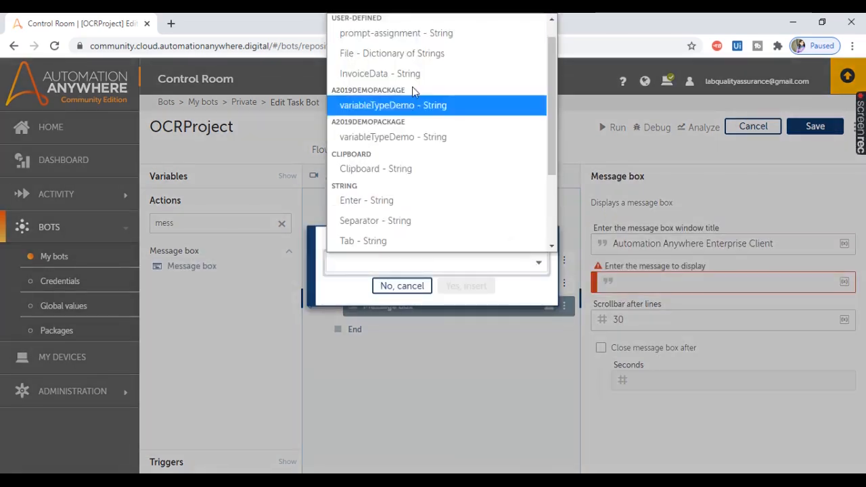
left_click(365, 74)
left_click(466, 286)
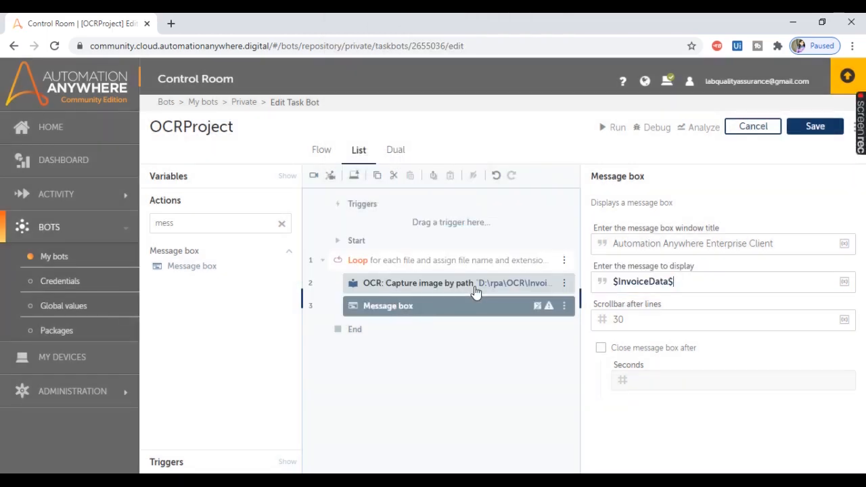
Step: Save the bot, then run it after closing the open Invoice1.PNG preview
left_click(828, 129)
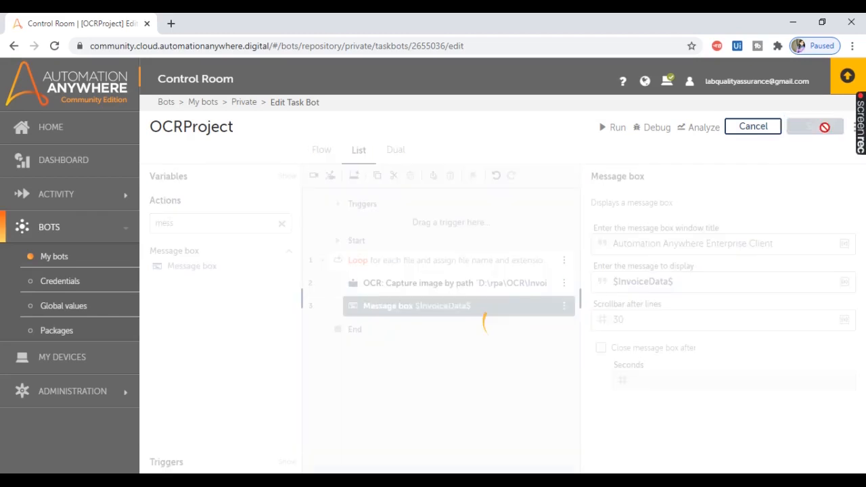
left_click(556, 481)
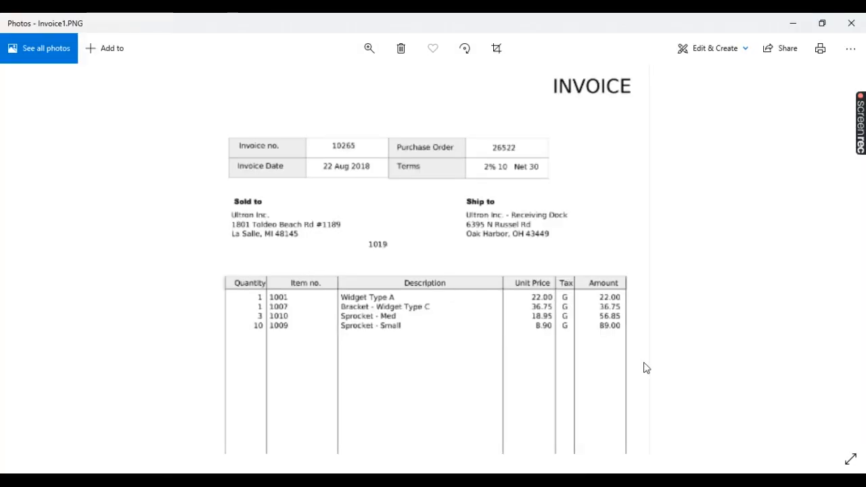
left_click(851, 22)
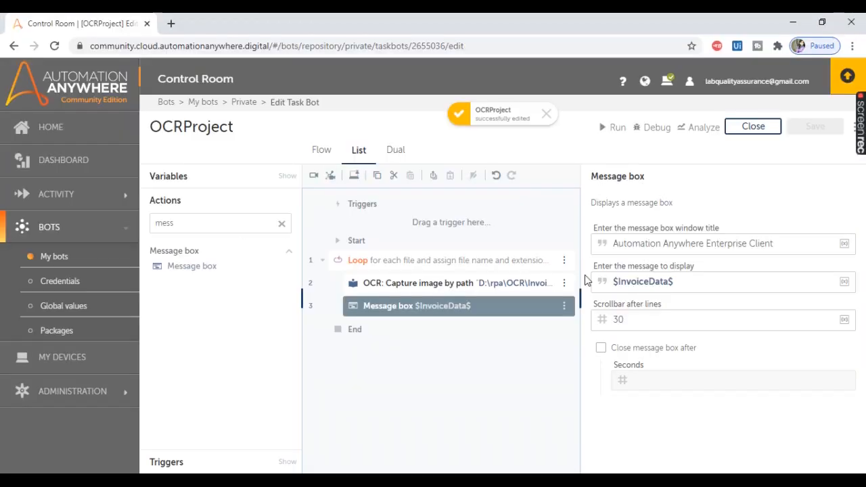
left_click(601, 133)
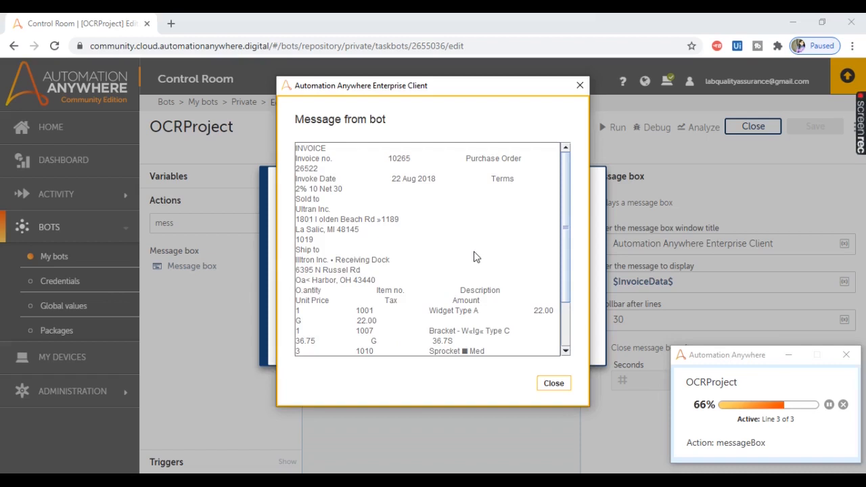
Step: Copy the captured invoice text from the bot's message into the Notepad document and dismiss the message
left_click_drag(298, 148, 389, 394)
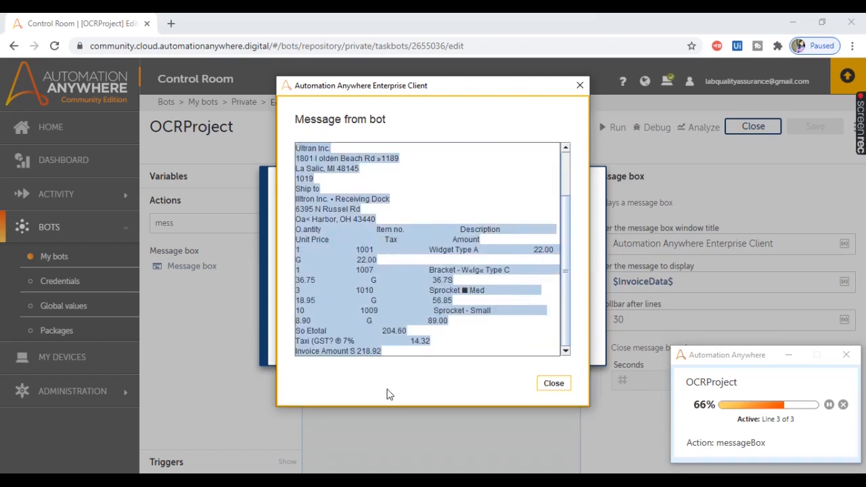
left_click(449, 480)
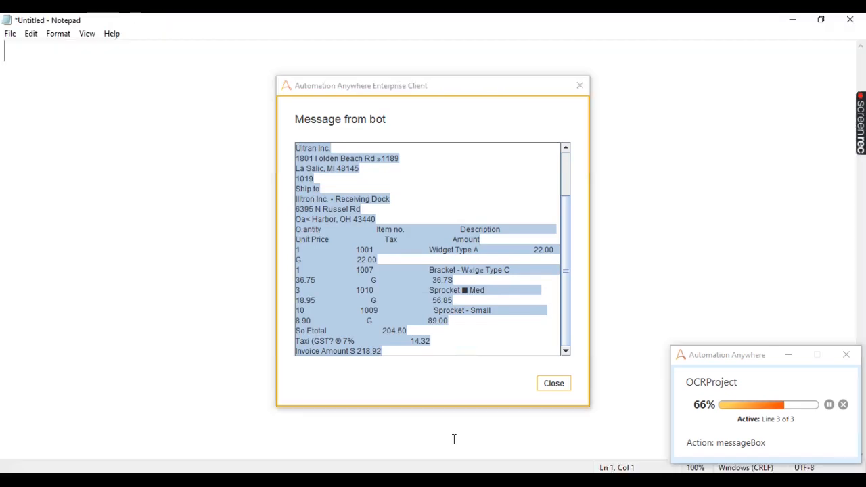
key("ctrl+v")
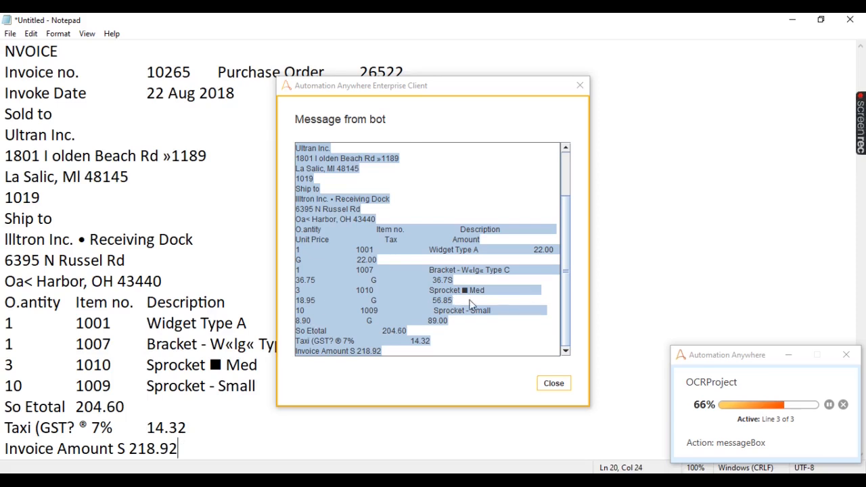
left_click(562, 384)
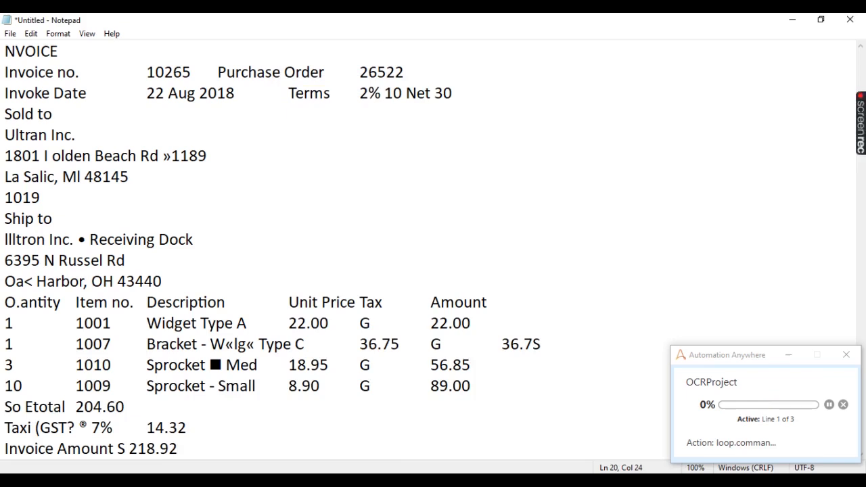
Step: Check the images in the Invoice folder during the run and dismiss the second invoice's message and the run dialog
left_click(326, 482)
left_click(201, 448)
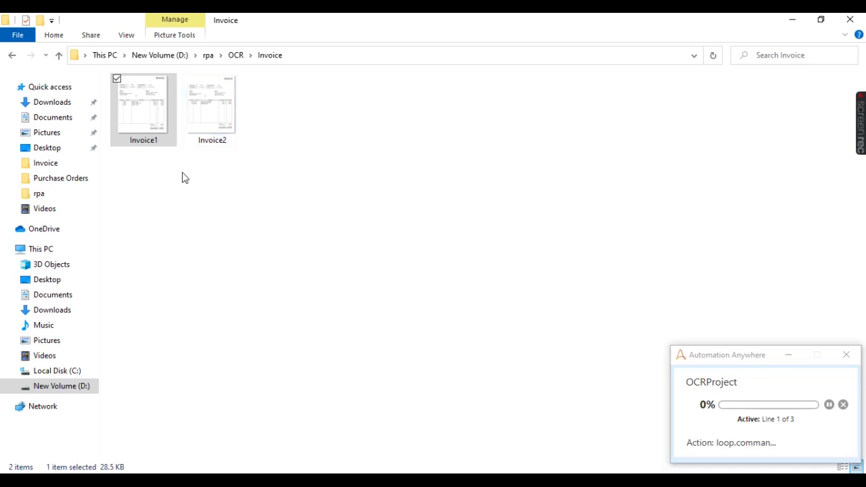
left_click(291, 482)
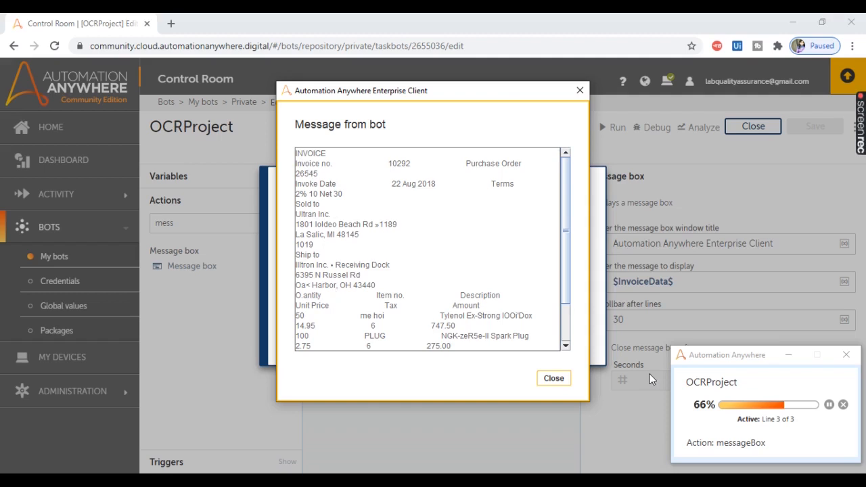
left_click(555, 379)
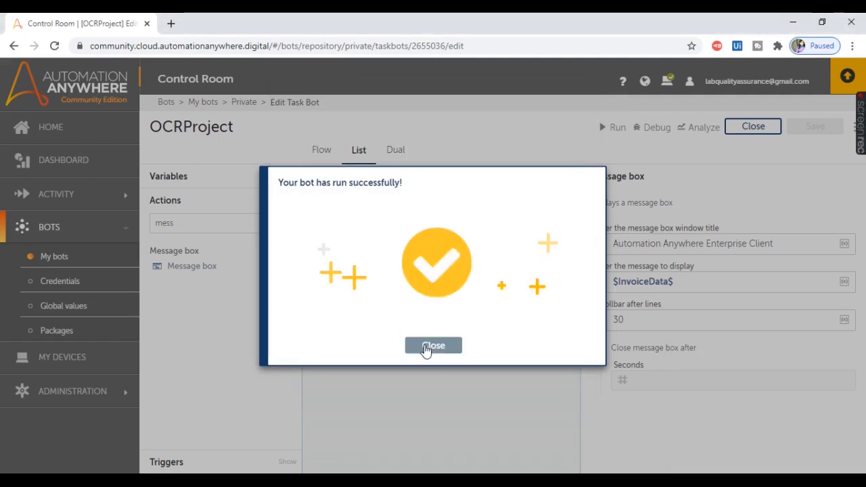
left_click(424, 346)
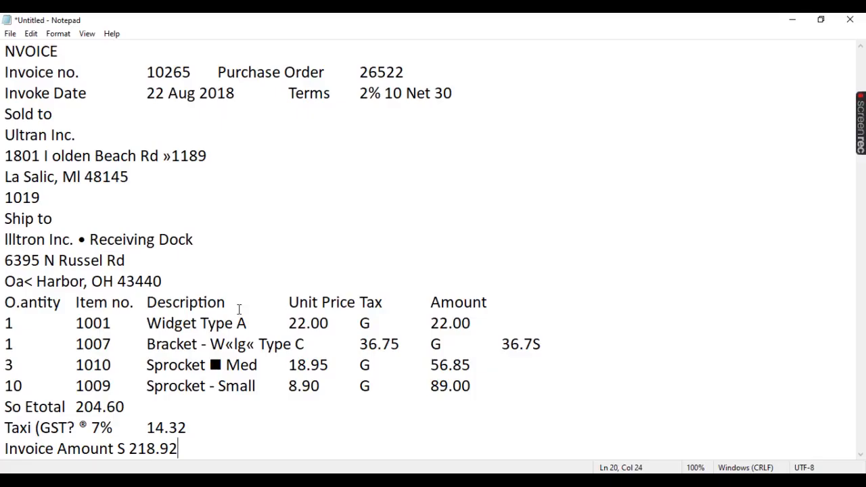
Step: Locate the invoice number in the Notepad text and enable Filter the captured text on the OCR: Capture image by path action
left_click_drag(147, 72, 192, 72)
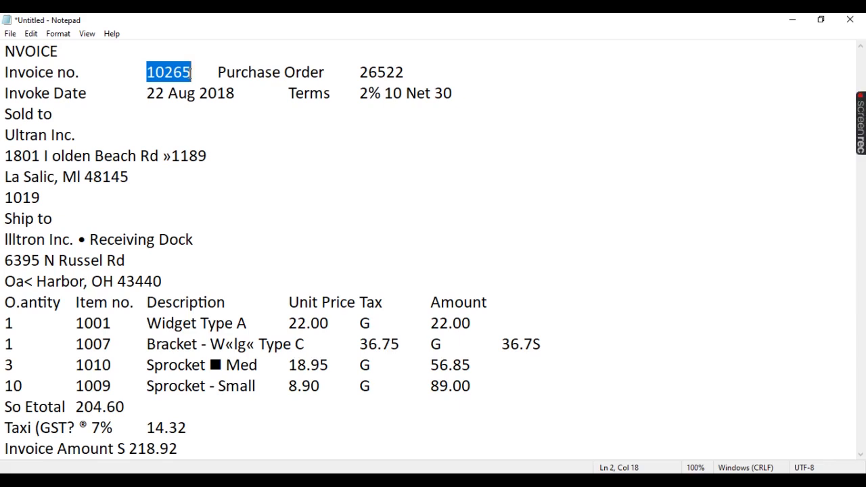
key("alt+Tab")
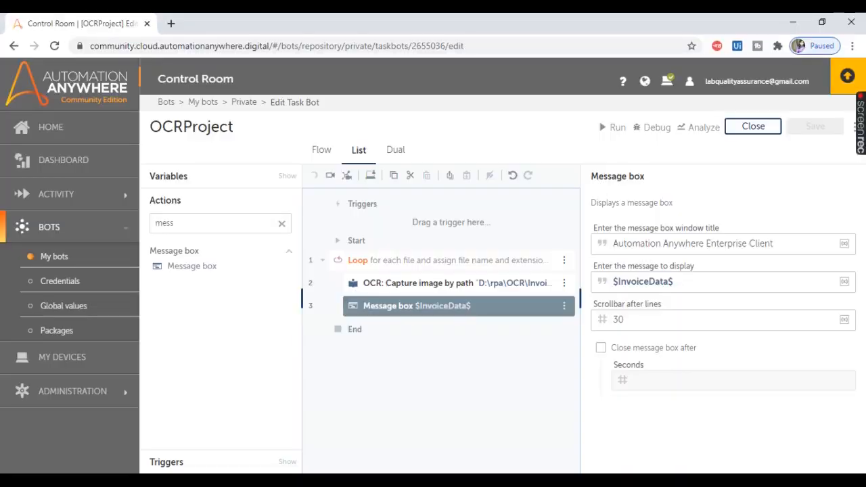
left_click(441, 287)
left_click(580, 298)
left_click(863, 298)
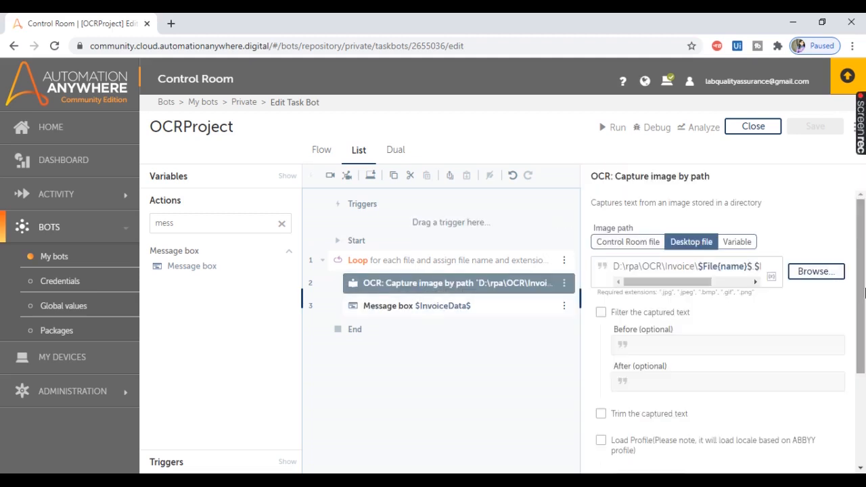
left_click(602, 313)
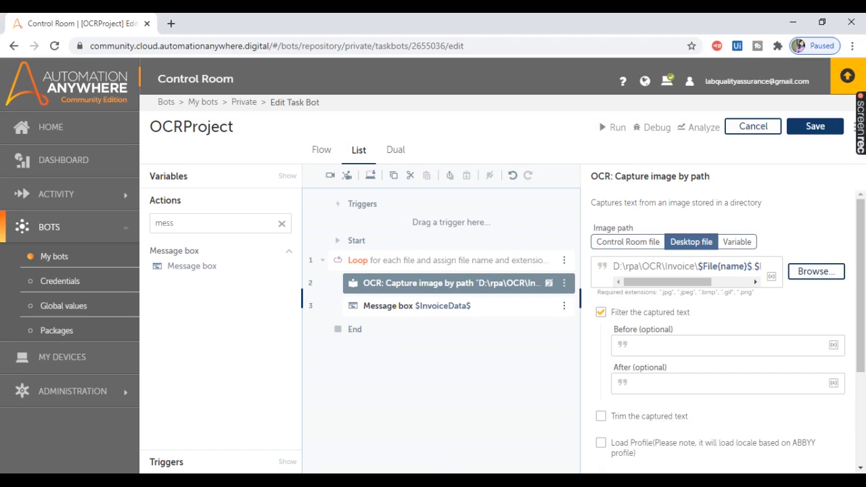
Step: Restore Notepad to a smaller window placed over the bot editor so the filter fields stay in view
left_click(483, 479)
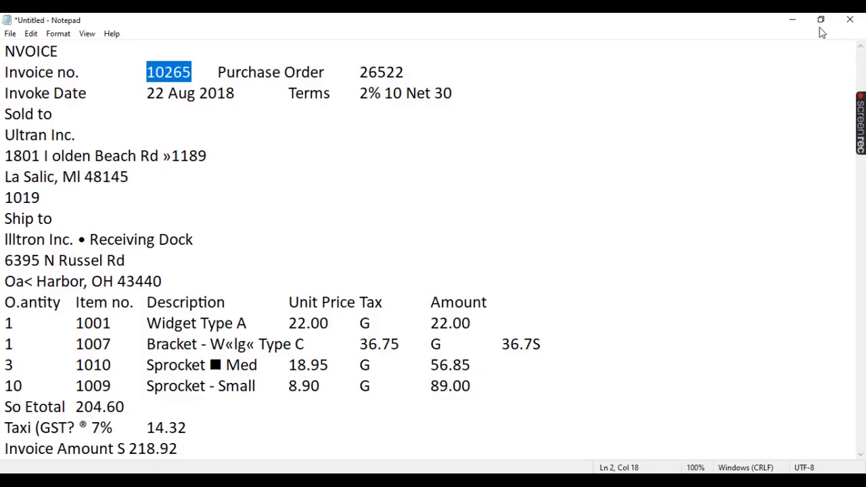
left_click(822, 20)
left_click_drag(508, 70, 485, 19)
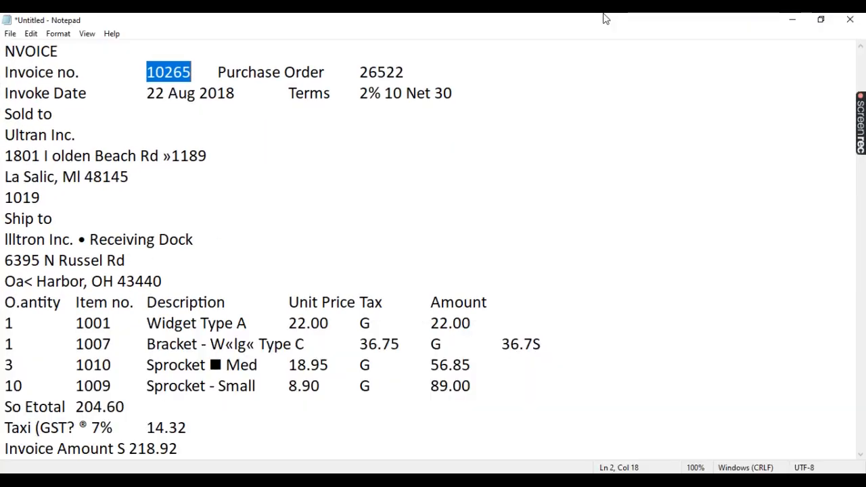
left_click_drag(604, 15, 393, 34)
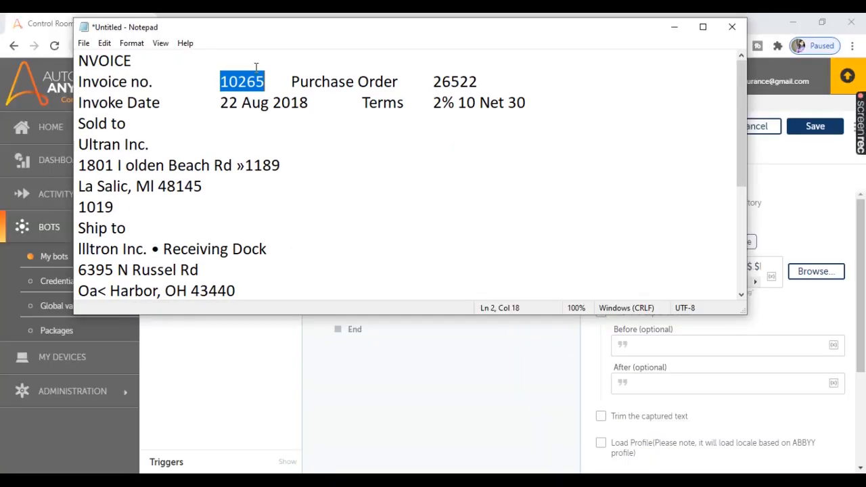
Step: Copy the Invoice no. label from the Notepad text and paste it as the OCR filter's After value
left_click(232, 82)
double_click(232, 82)
left_click_drag(78, 82, 209, 82)
key("ctrl+c")
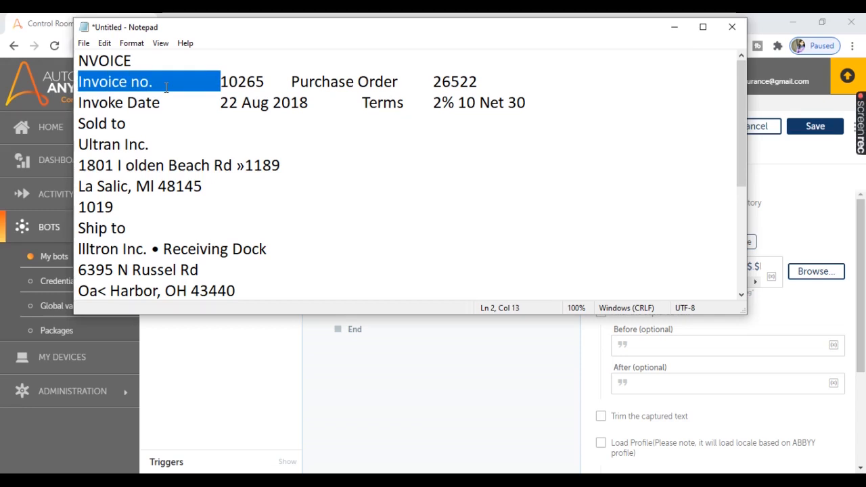
left_click(654, 386)
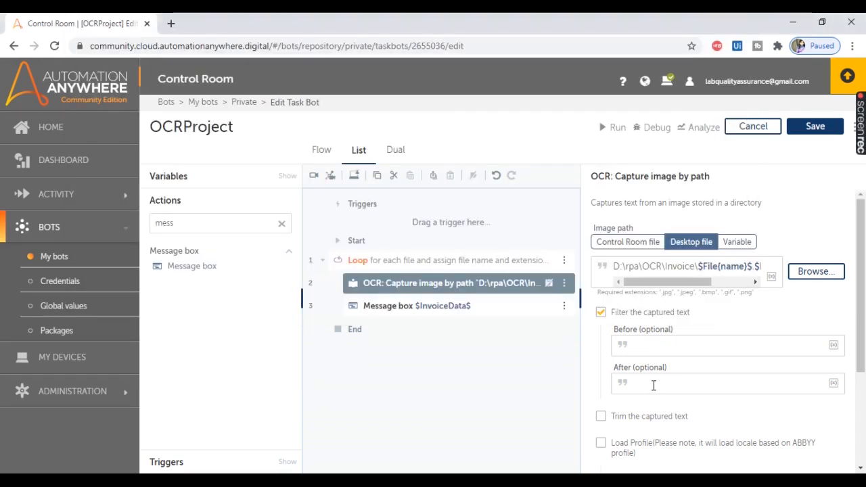
key("ctrl+v")
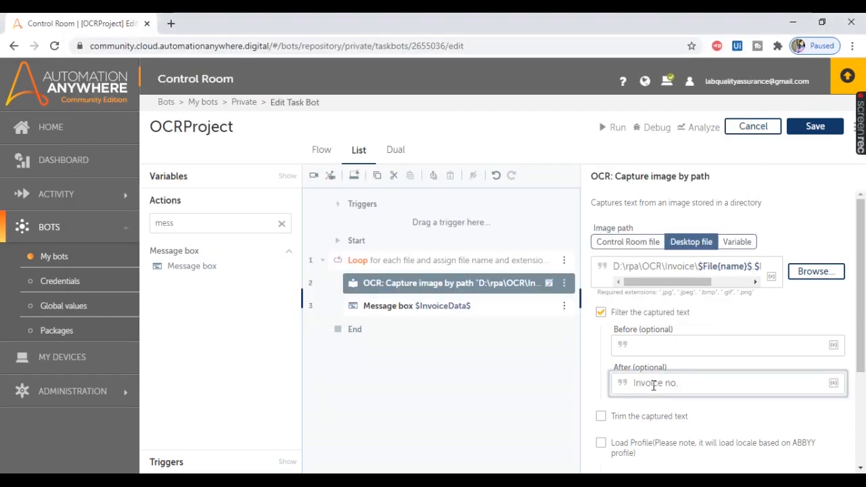
Step: Copy the Purchase Order label with its preceding spacing from the Notepad text and paste it as the OCR filter's Before value
key("alt+Tab")
left_click_drag(265, 82, 221, 82)
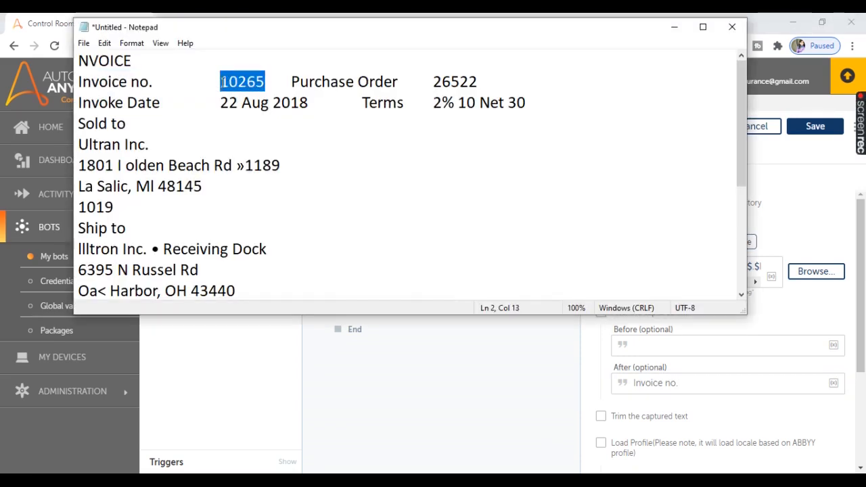
left_click(268, 82)
left_click_drag(268, 82, 405, 82)
key("ctrl+c")
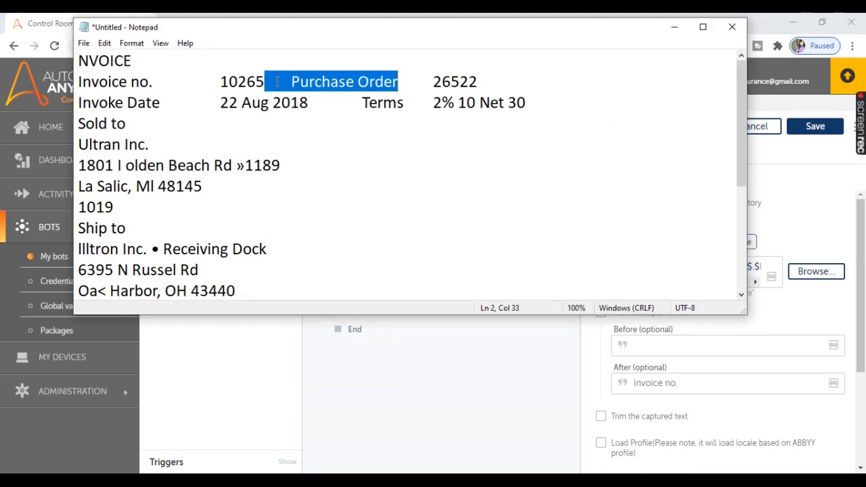
left_click(673, 27)
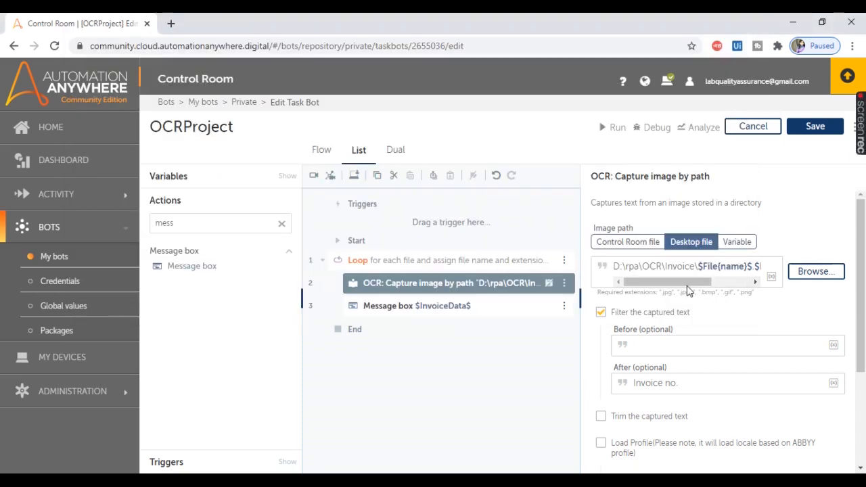
left_click(647, 346)
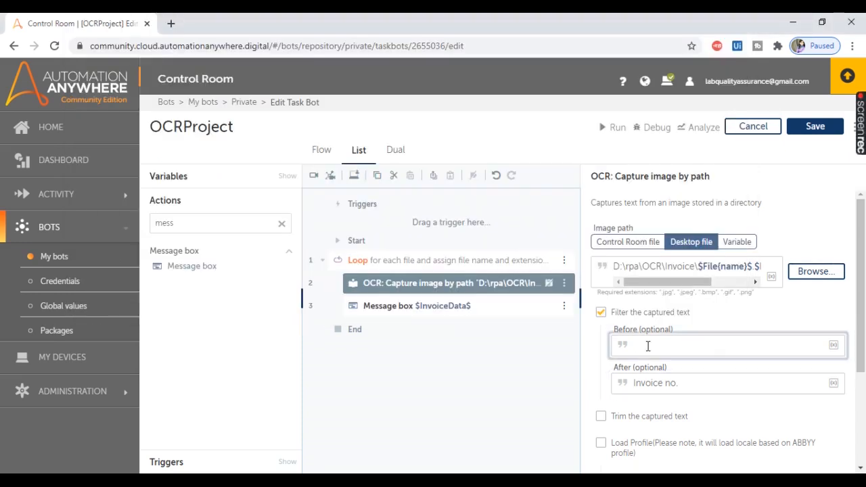
key("ctrl+v")
Step: Review where the invoice number sits in the full Notepad text and check the OCR action's remaining settings
left_click(352, 482)
left_click_drag(5, 51, 165, 463)
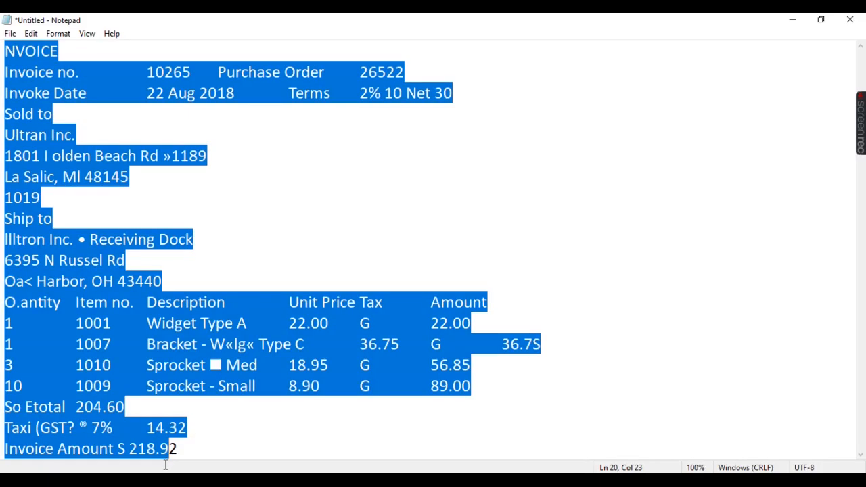
left_click(150, 71)
left_click_drag(146, 71, 190, 71)
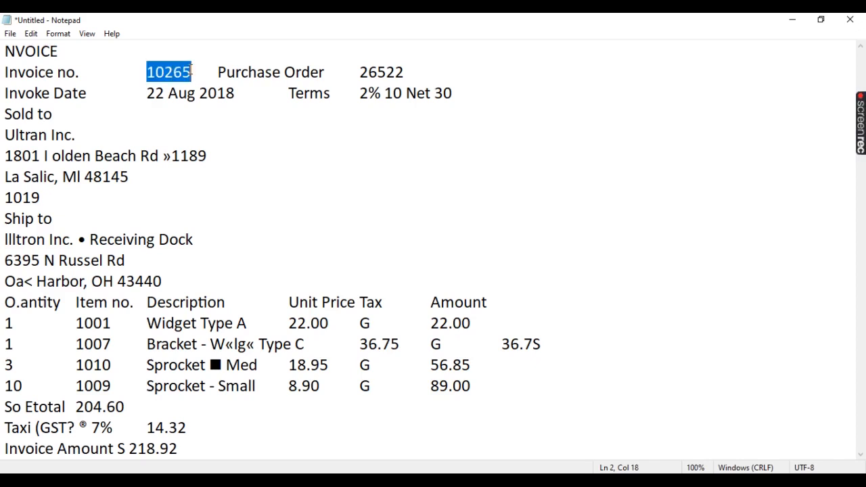
key("alt+Tab")
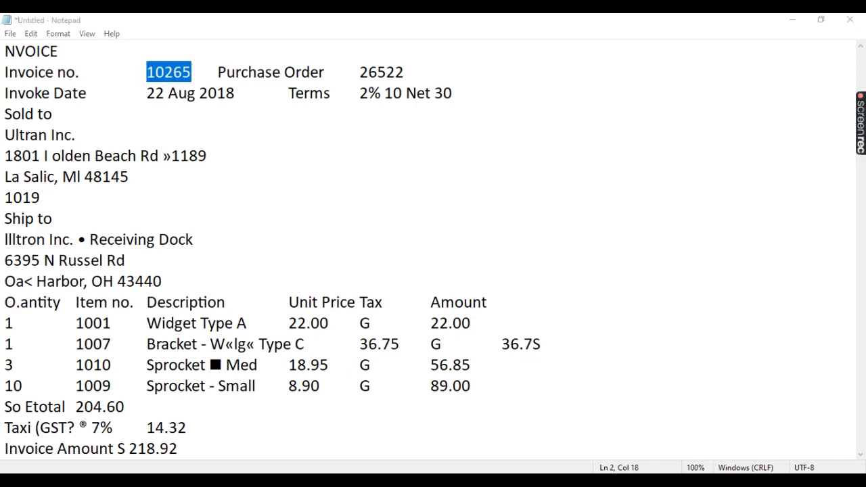
scroll(834, 302, "down", 3)
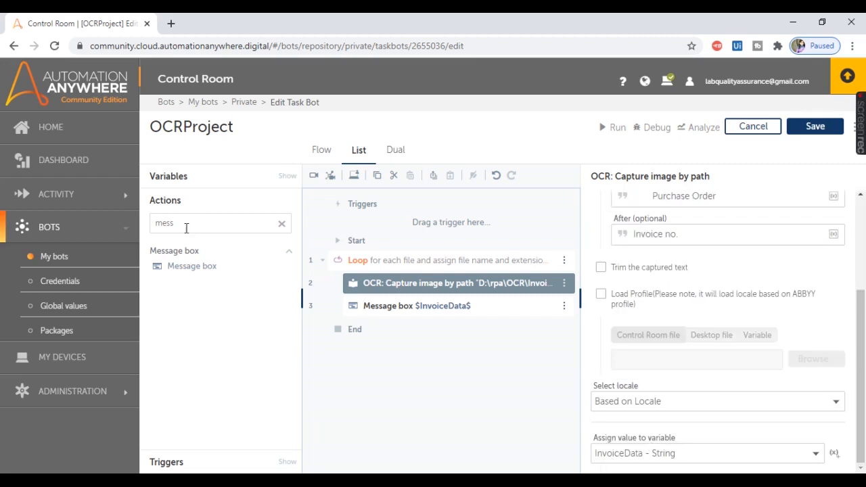
Step: Search the actions for log and add a Log to file action right after the OCR capture in the loop
left_click_drag(183, 228, 144, 230)
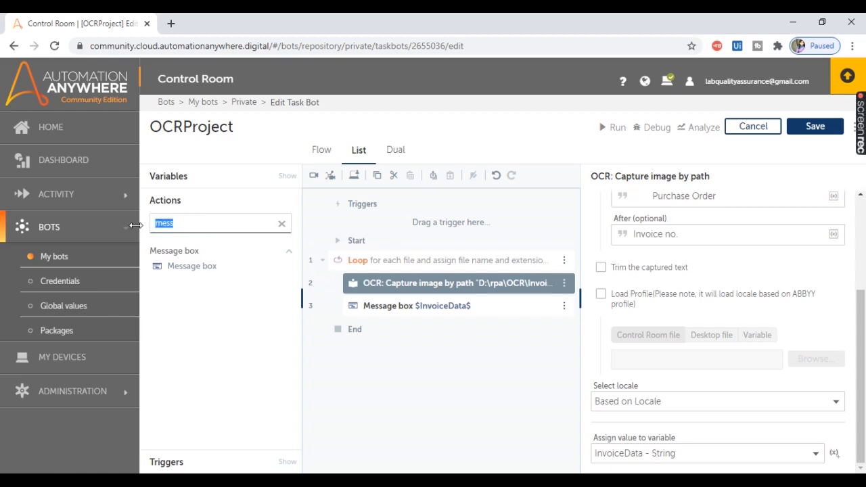
key("BackSpace")
type("log")
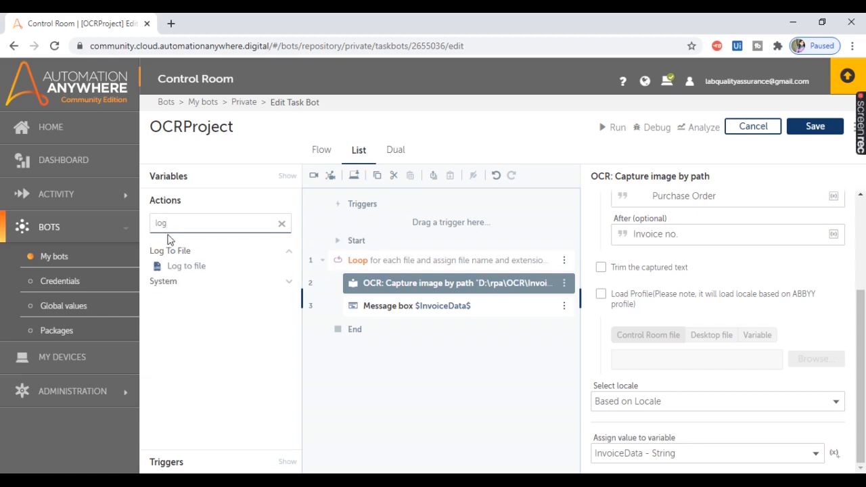
double_click(191, 266)
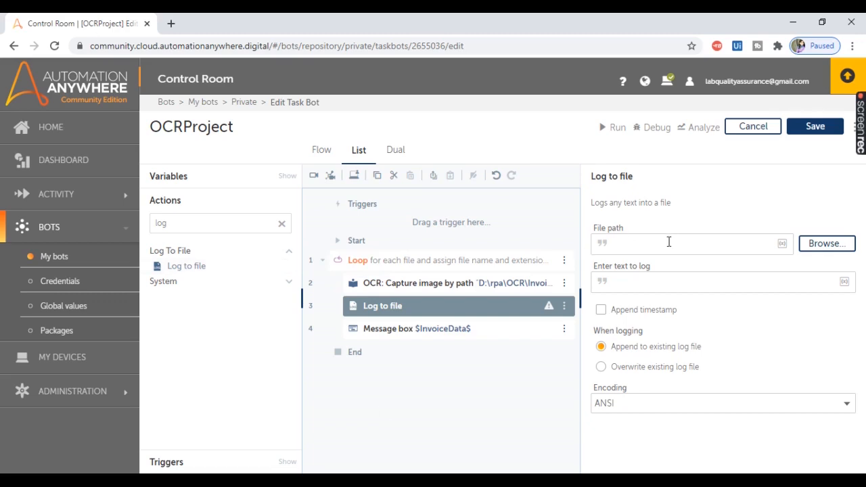
Step: Go up to the OCR folder in File Explorer, examine the Invoices text file, and minimize it
left_click(326, 481)
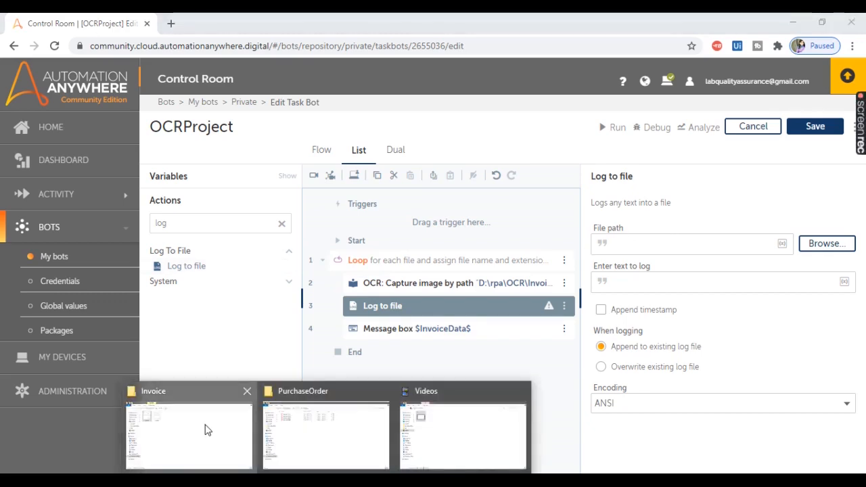
left_click(207, 430)
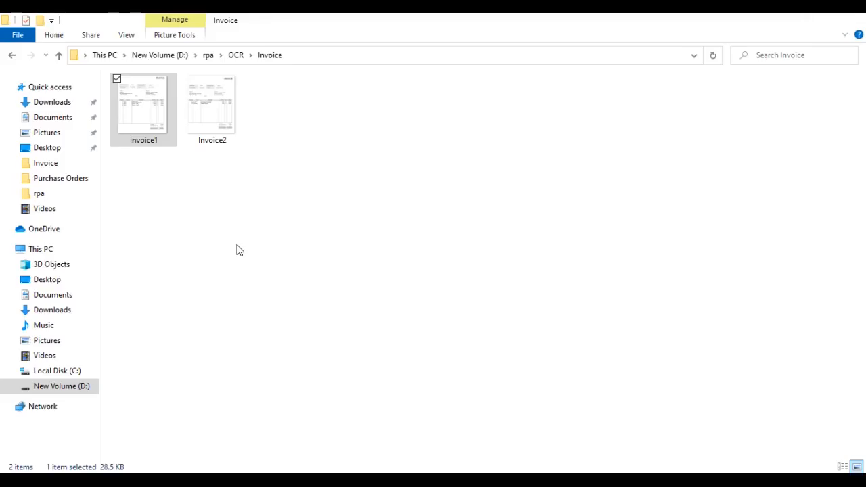
left_click(236, 55)
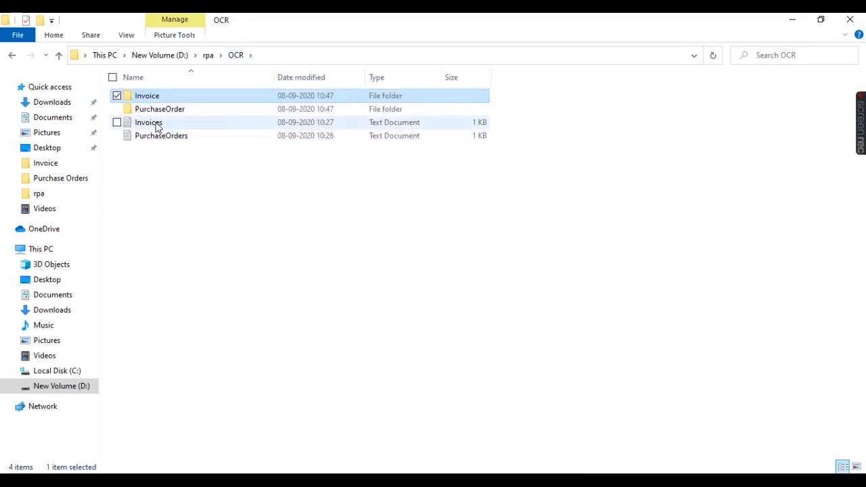
double_click(148, 122)
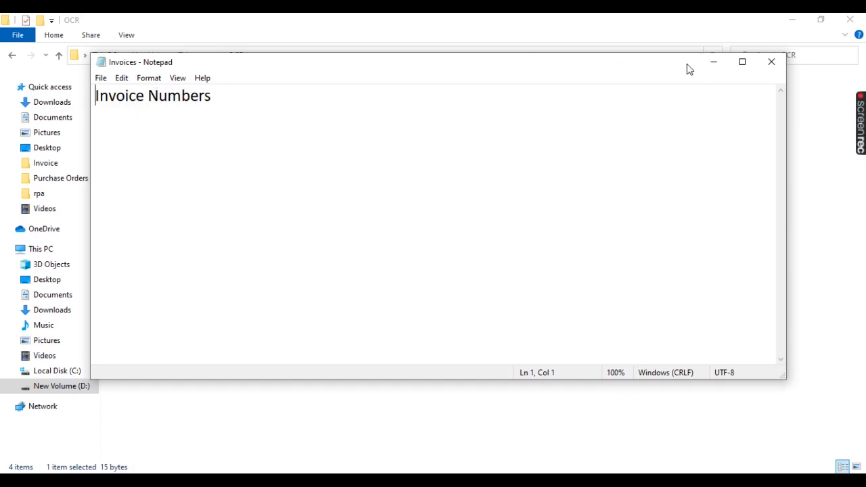
left_click(714, 63)
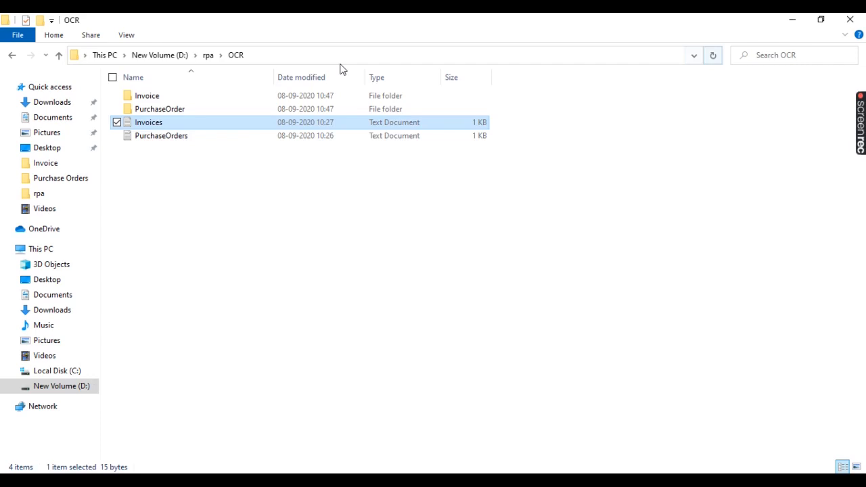
Step: Copy the OCR folder's path and set the Log to file action's file path to D:\rpa\OCR\Invoices.txt
left_click(266, 58)
key("ctrl+c")
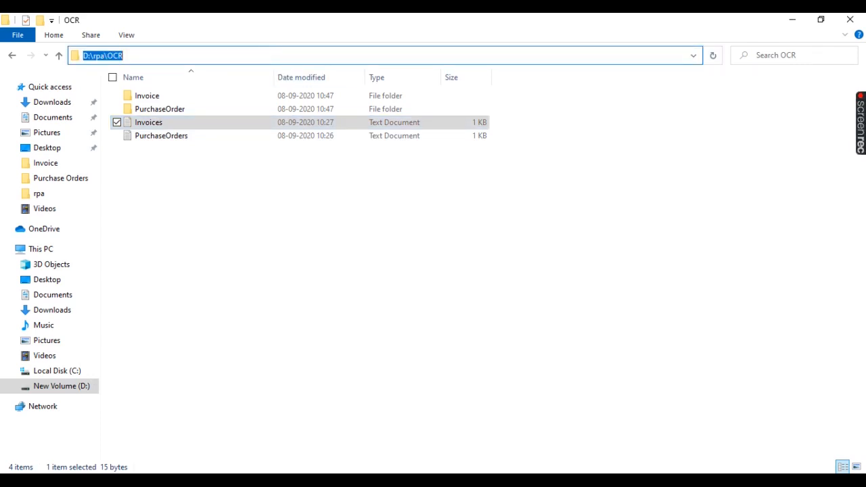
left_click(363, 481)
left_click(635, 243)
key("ctrl+v")
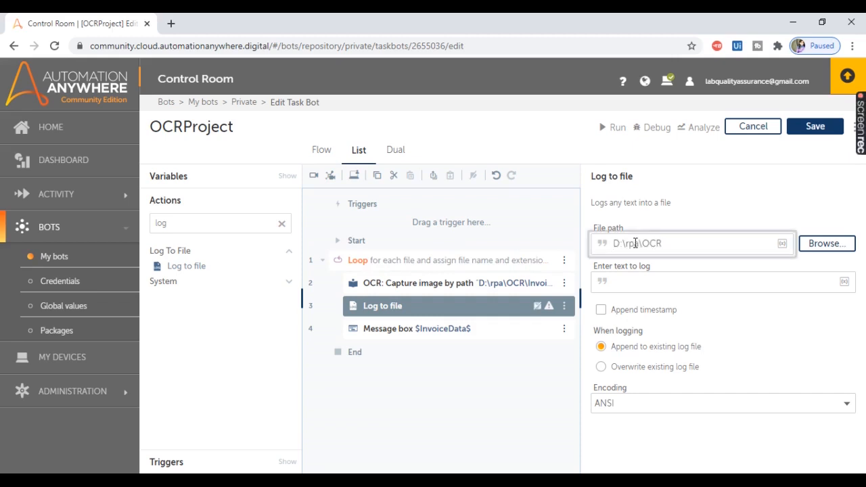
type("\\Invoices.txt")
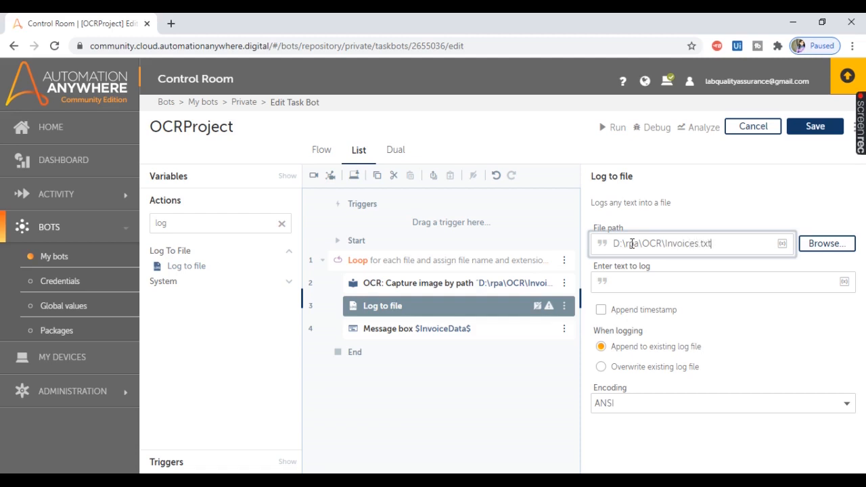
Step: Insert the InvoiceData string variable as the text to log in the Log to file action
left_click(629, 288)
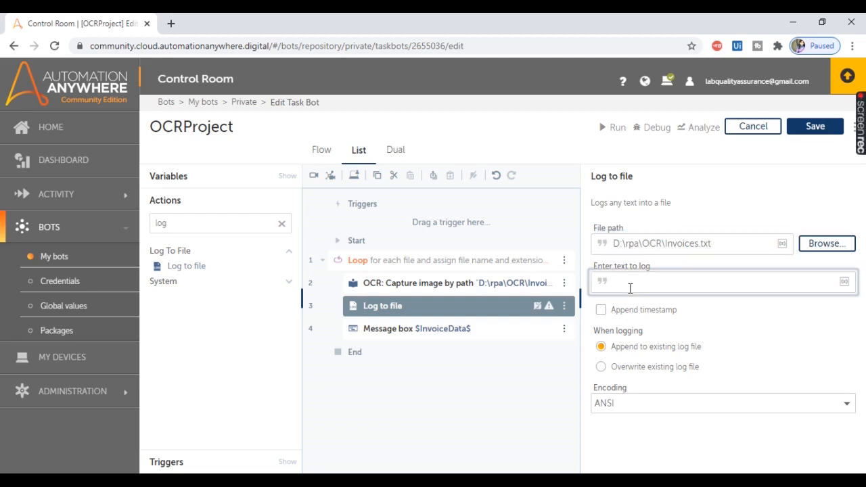
key("F2")
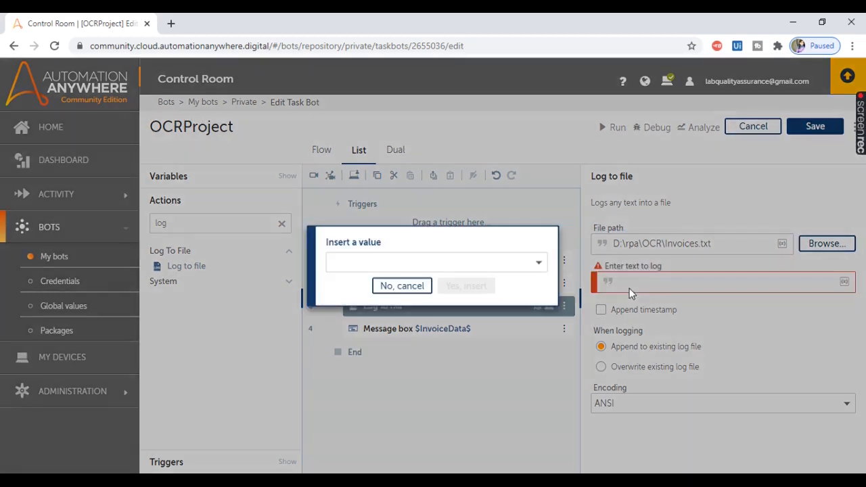
left_click(472, 266)
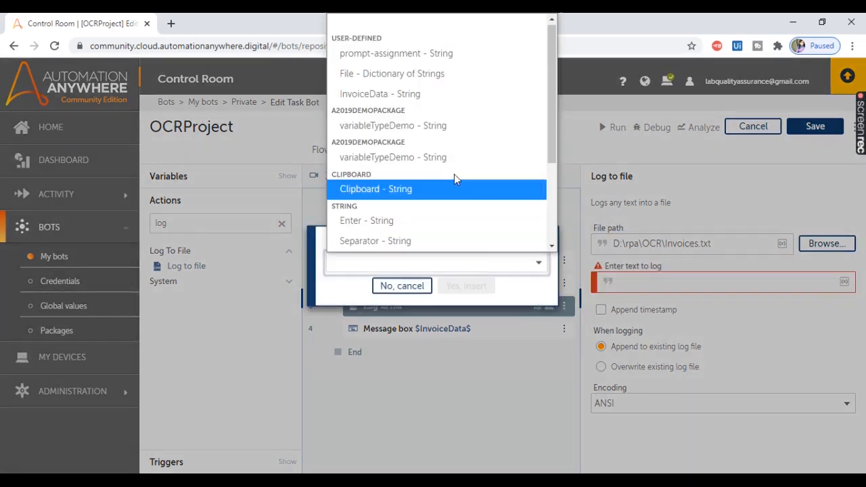
left_click(397, 100)
left_click(452, 289)
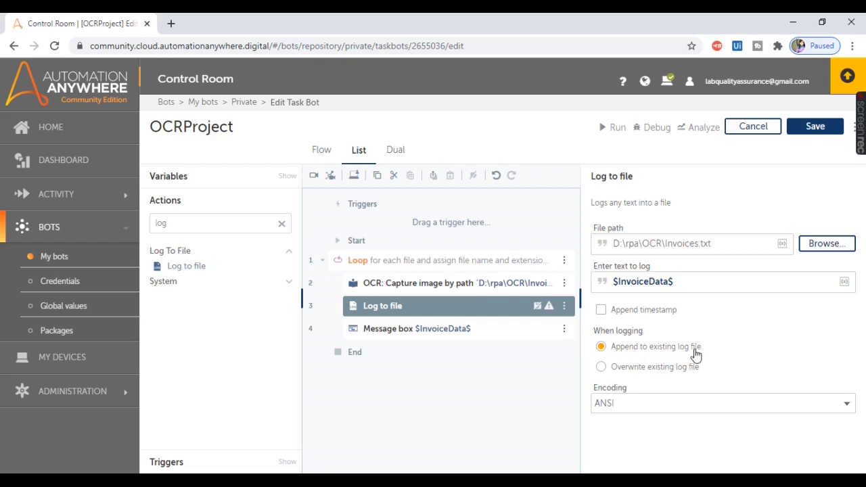
Step: Save the OCRProject bot and close the Invoices file still open in Notepad
left_click(813, 134)
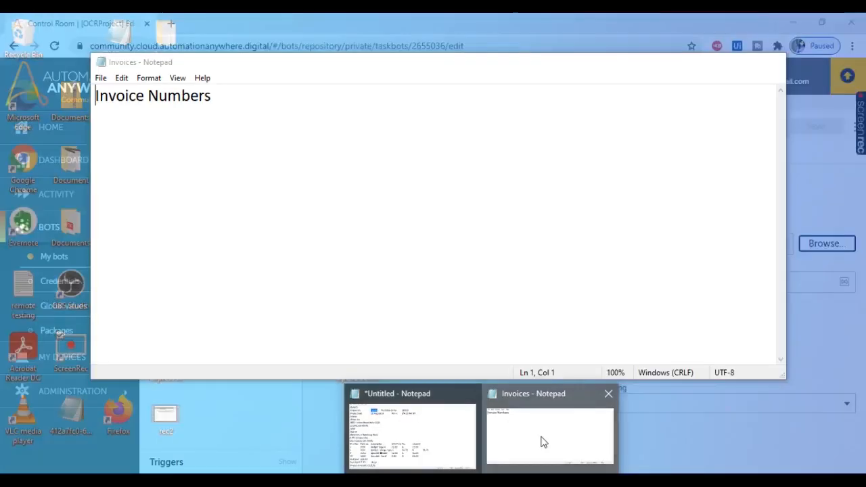
left_click(541, 441)
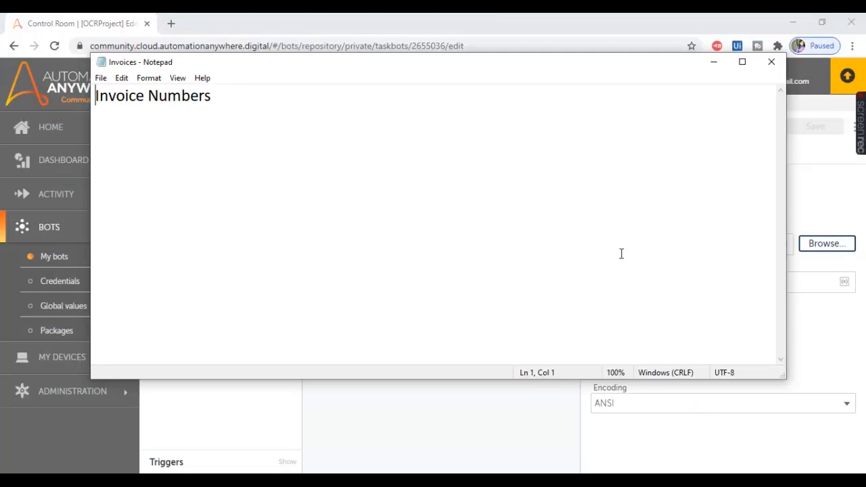
left_click(772, 63)
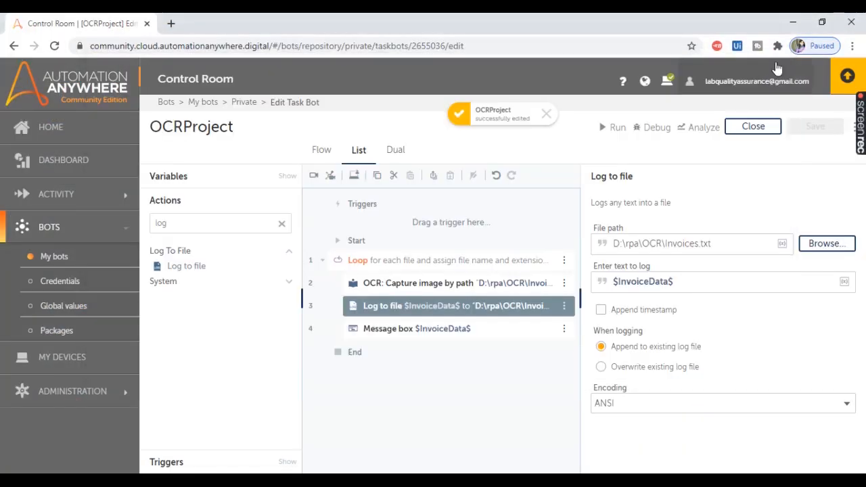
Step: Run the OCRProject bot, dismiss the message for each of the two invoices, and close the run dialog
left_click(602, 132)
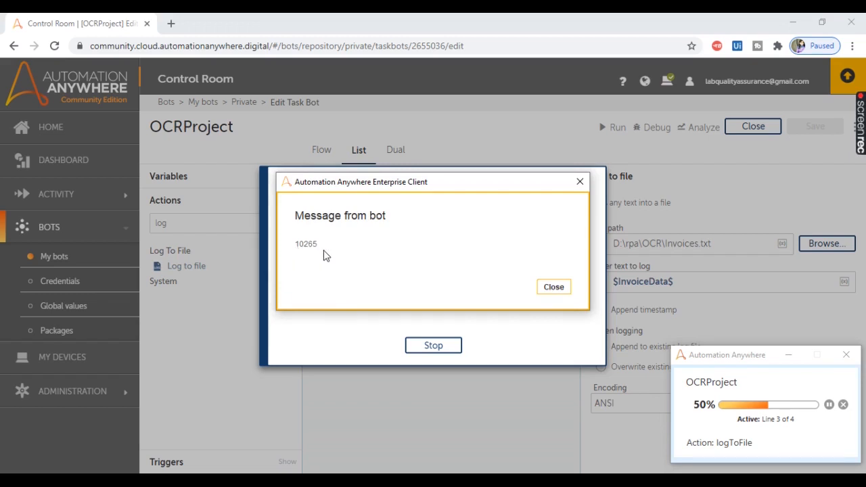
left_click(553, 288)
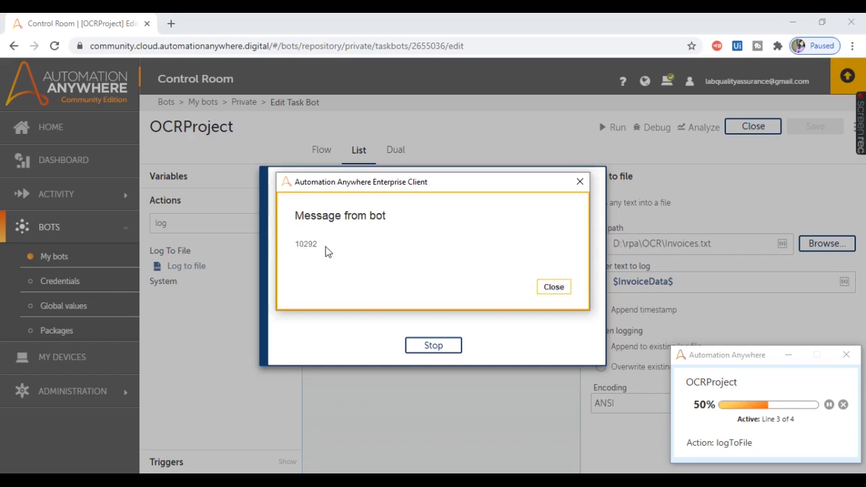
left_click(552, 288)
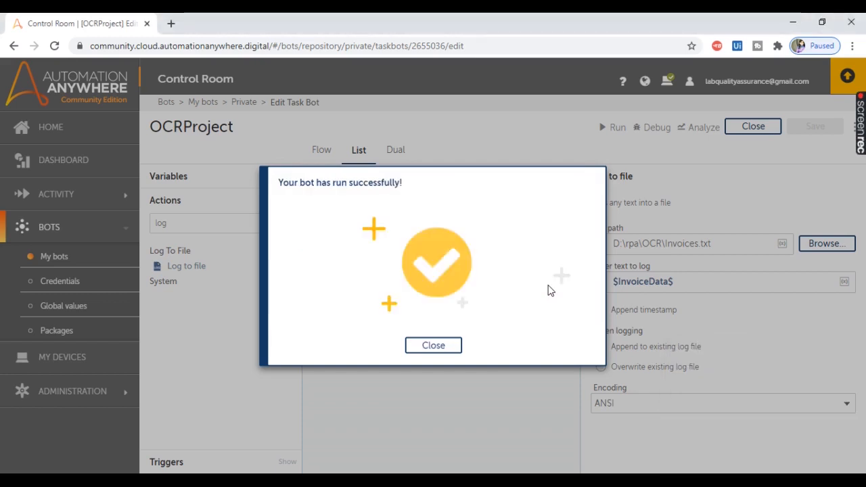
left_click(437, 346)
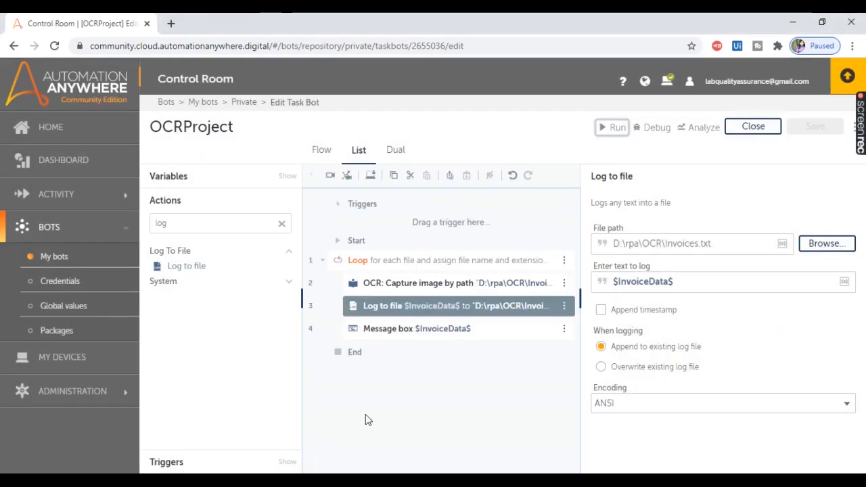
Step: Open the Invoices text file from the OCR folder, check the logged invoice numbers, and close the file
left_click(326, 482)
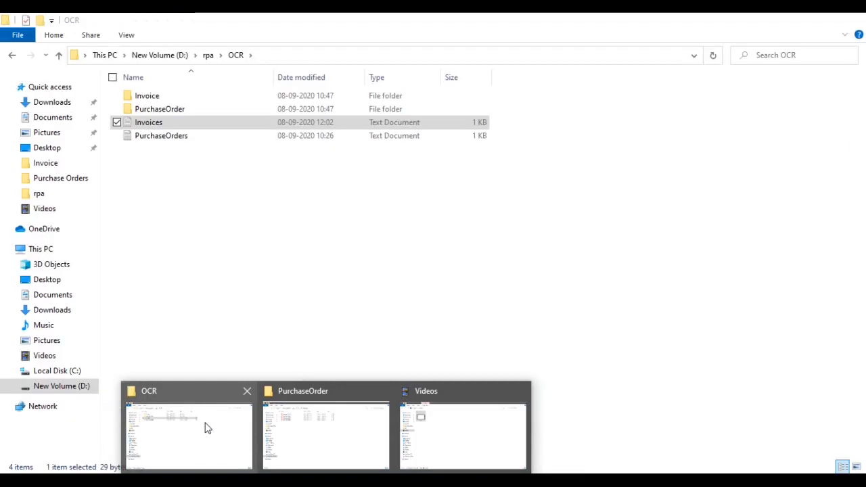
left_click(205, 426)
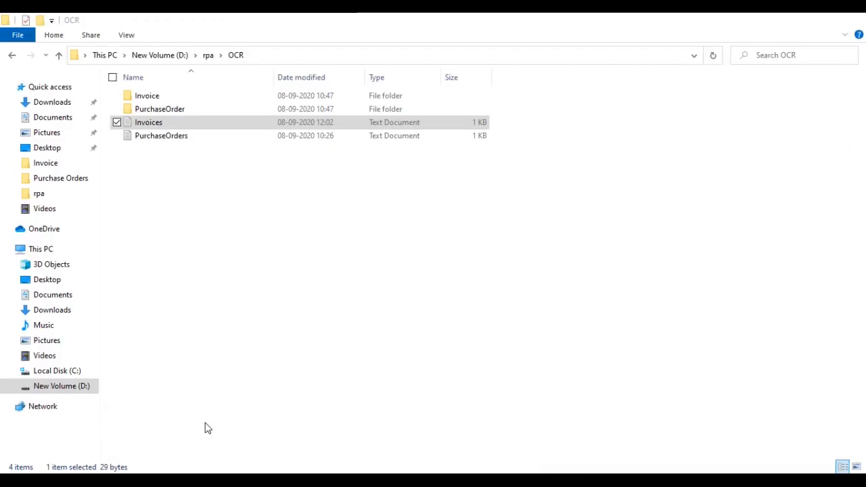
double_click(149, 127)
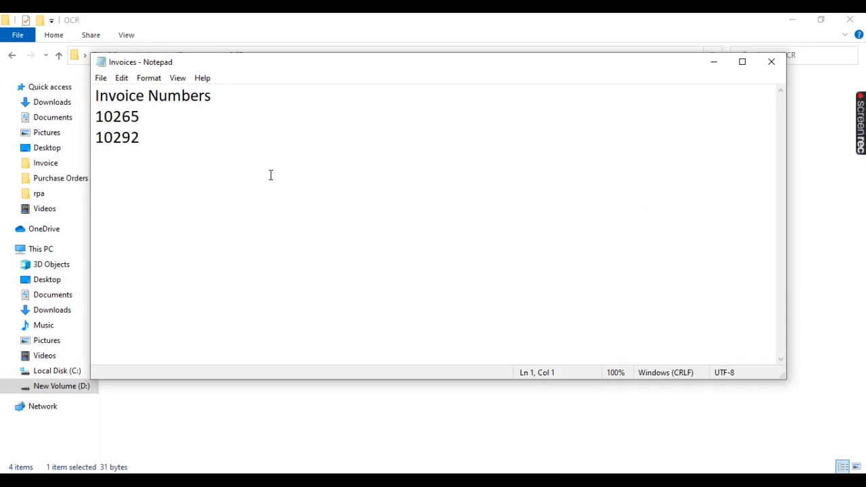
left_click_drag(96, 95, 147, 136)
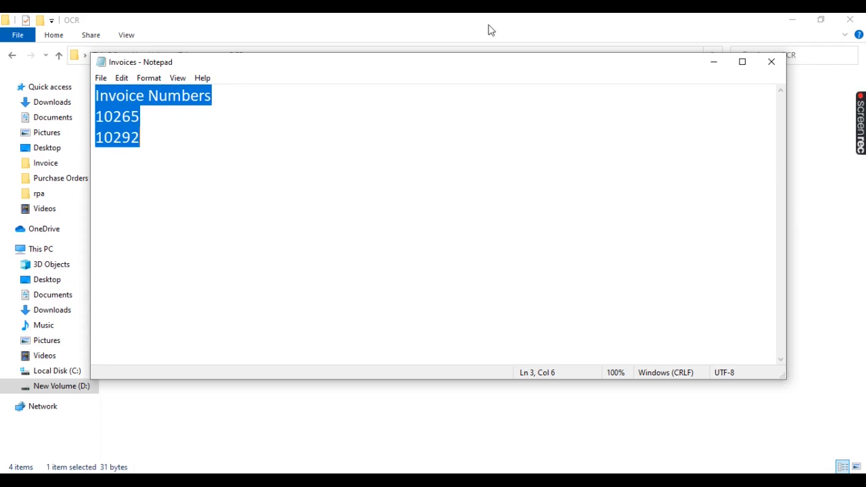
left_click(772, 62)
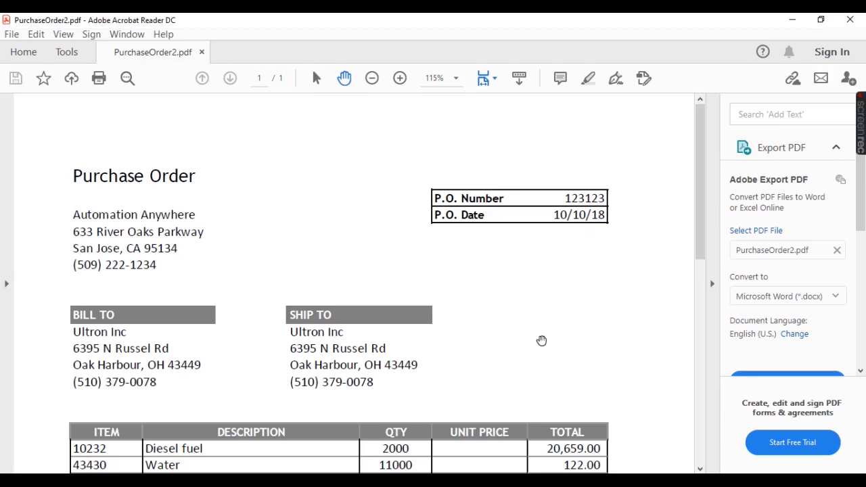
Step: Look over the PurchaseOrder2 PDF, return to the OCRProject bot, and disable its four actions from the Loop through the Message box
scroll(542, 341, "down", 10)
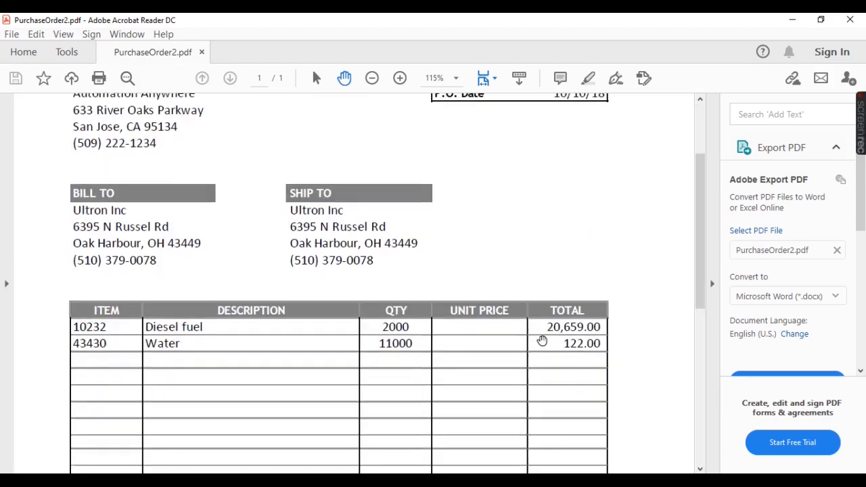
scroll(542, 340, "up", 10)
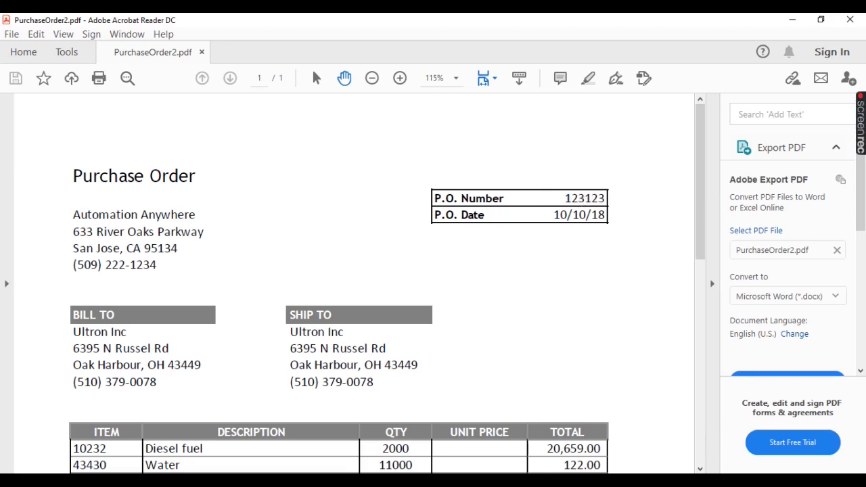
key("alt+Tab")
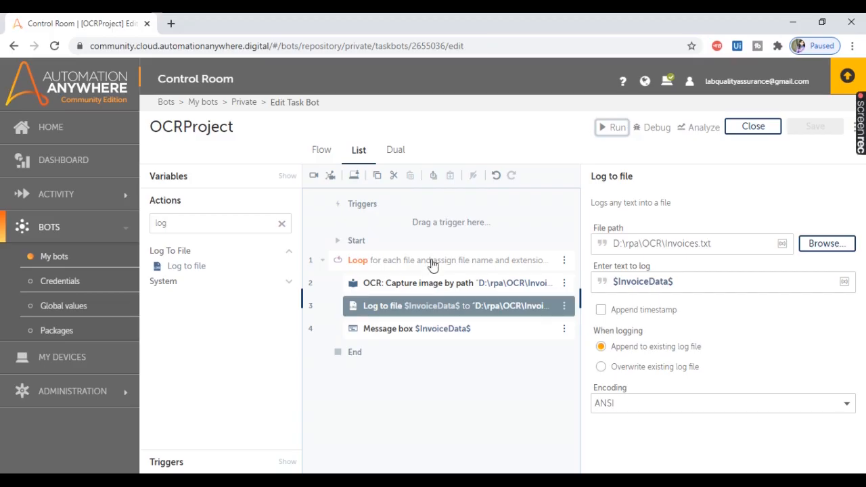
left_click(416, 260)
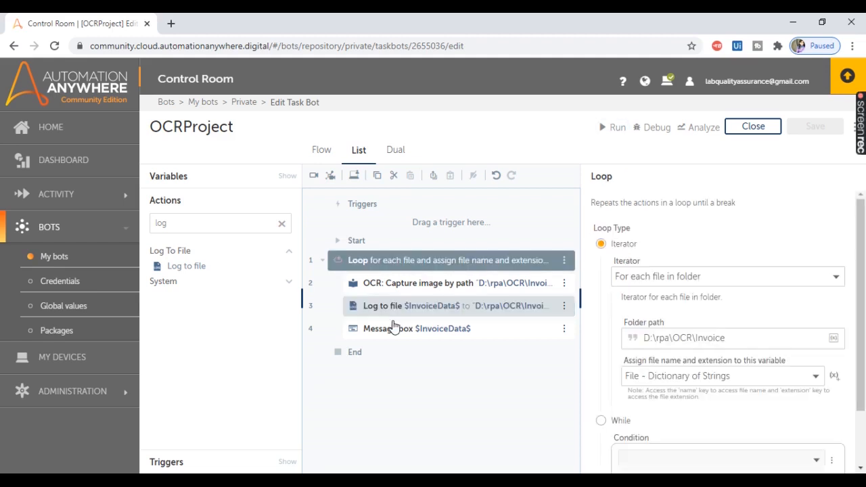
left_click(391, 328, "shift")
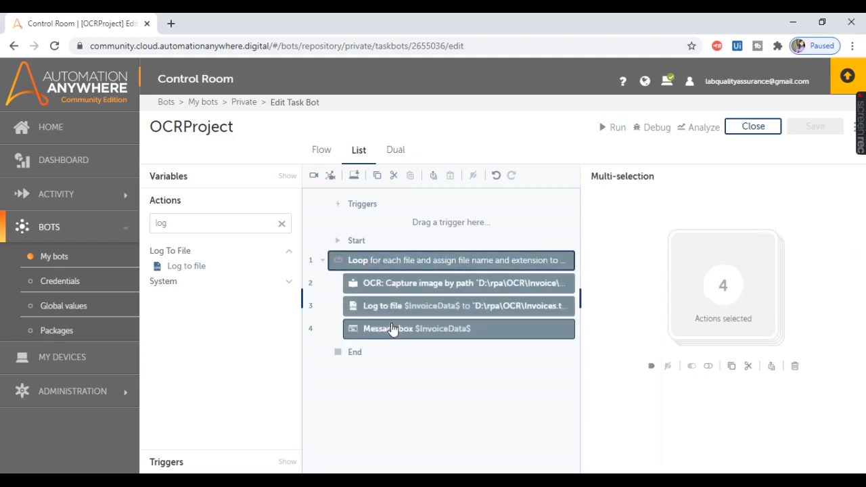
left_click(708, 367)
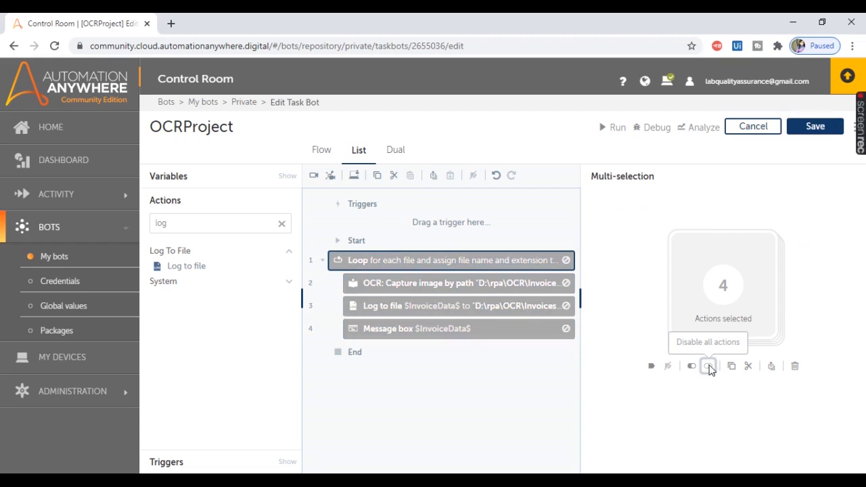
Step: Review the PDF files in the PurchaseOrder folder and the open PurchaseOrder2 document, and return to the bot editor
left_click(326, 482)
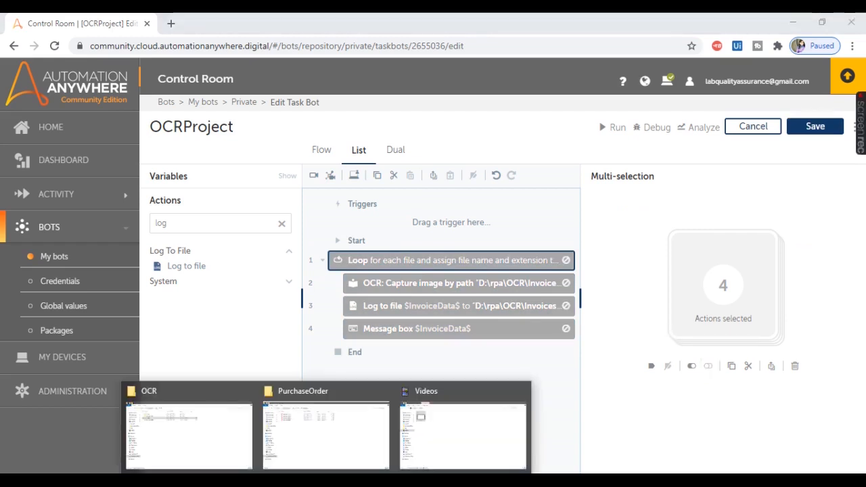
left_click(326, 433)
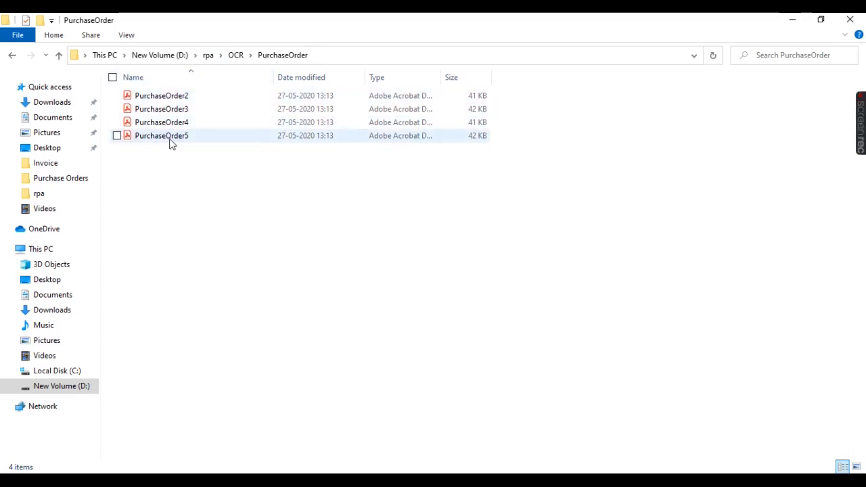
key("alt+Tab")
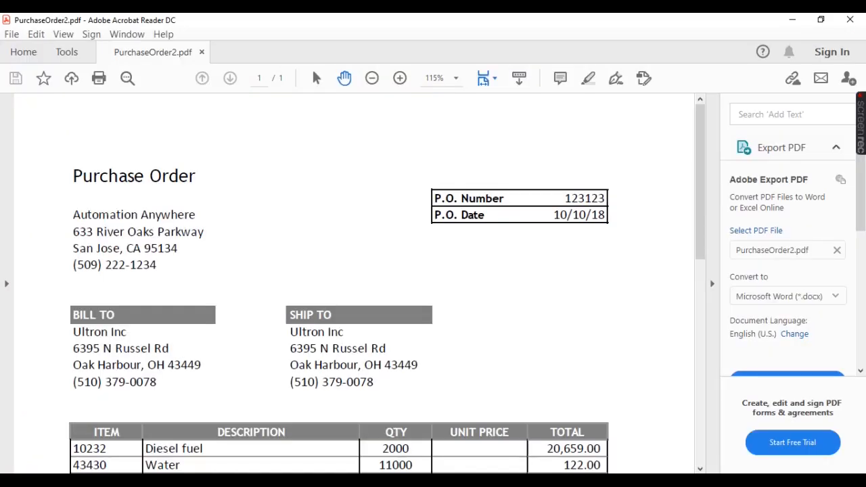
key("alt+Tab")
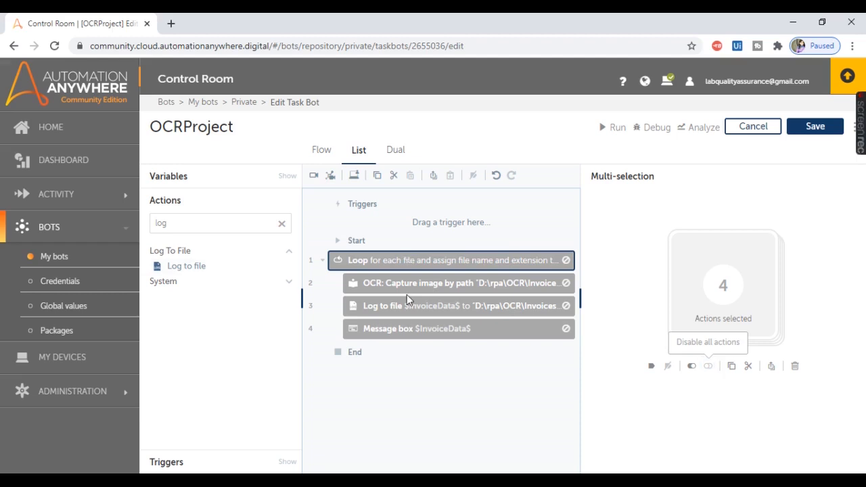
Step: Add a new Loop action above the disabled loop and collapse the disabled loop's contents
left_click(181, 222)
double_click(180, 222)
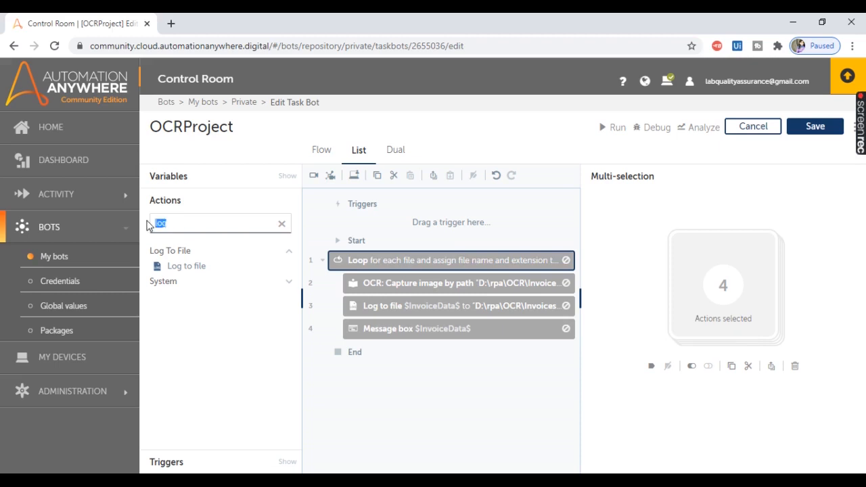
type("loop")
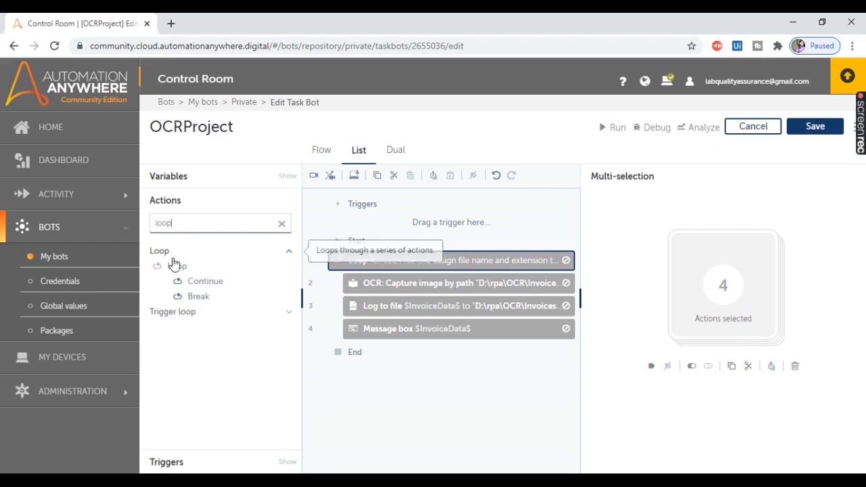
left_click_drag(178, 268, 391, 248)
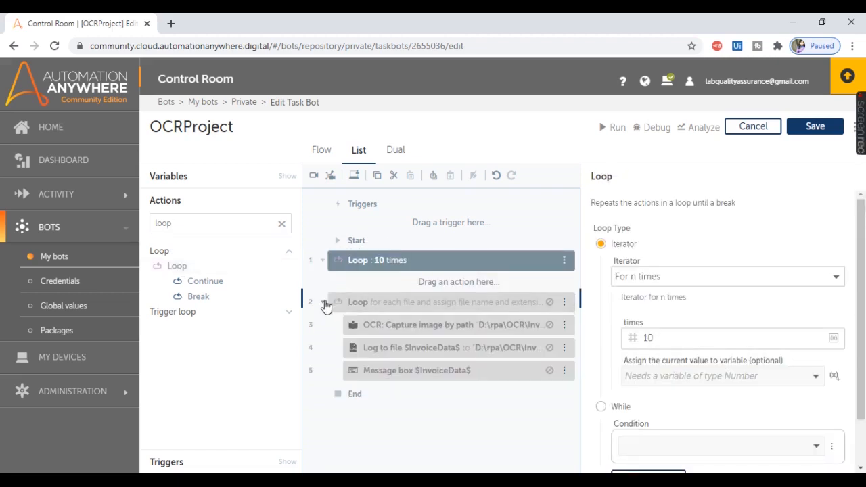
left_click(324, 302)
Step: Set the new loop's iterator to For each file in folder
left_click(440, 266)
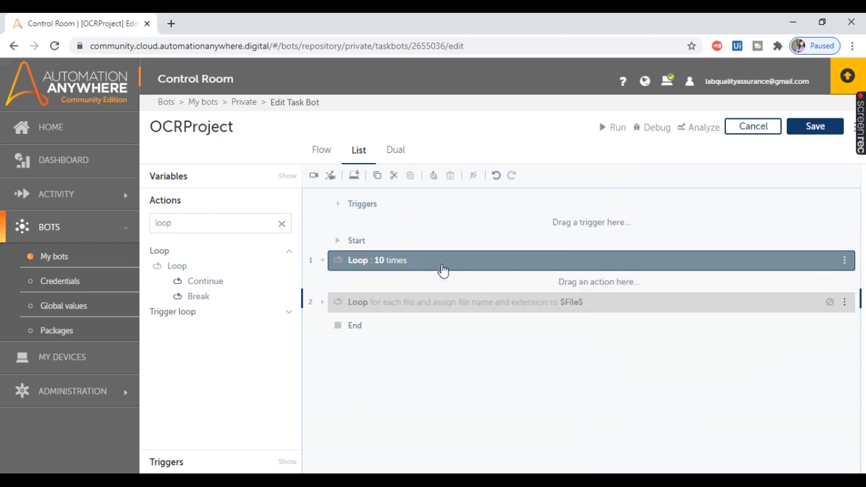
left_click(566, 266)
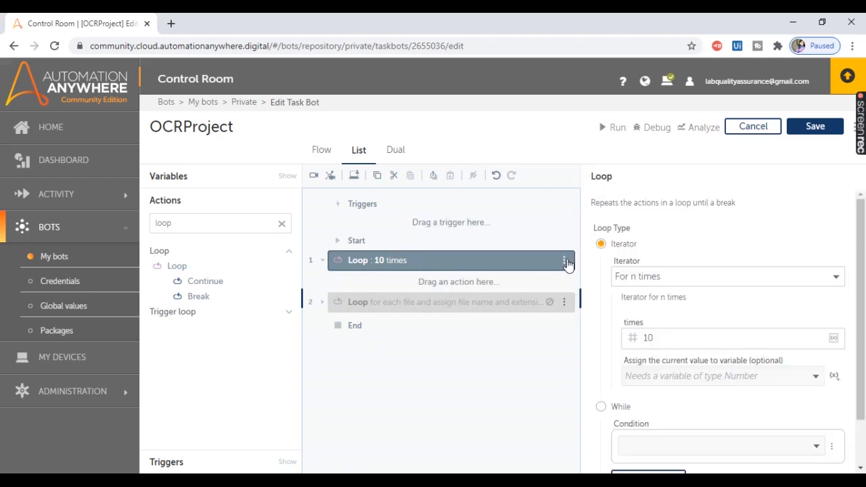
left_click(793, 276)
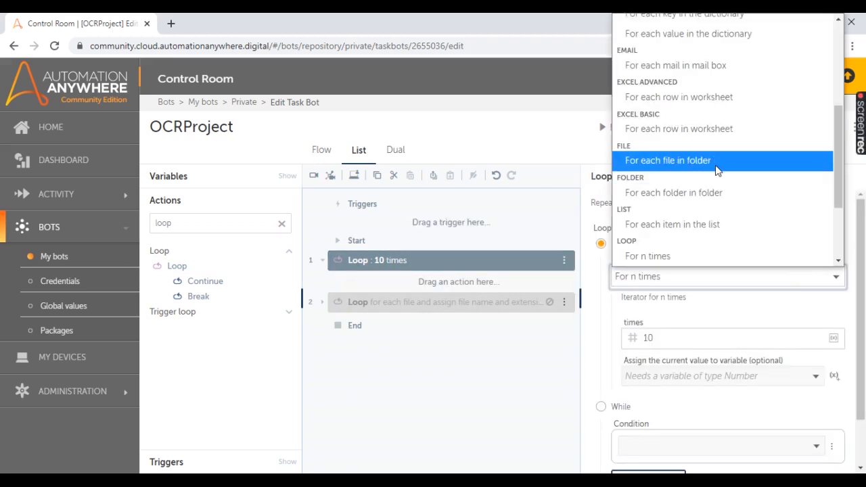
left_click(710, 166)
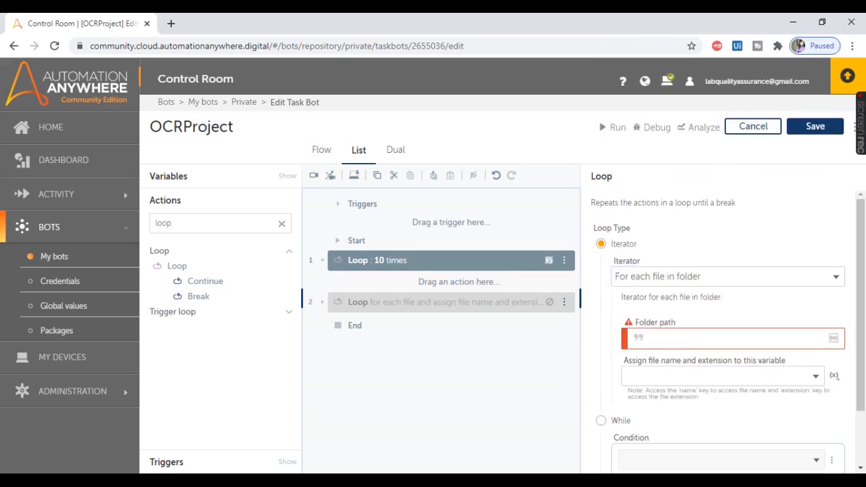
Step: Set the new loop's folder path to D:\rpa\OCR\PurchaseOrder and assign the file name and extension to the File dictionary variable
left_click(326, 483)
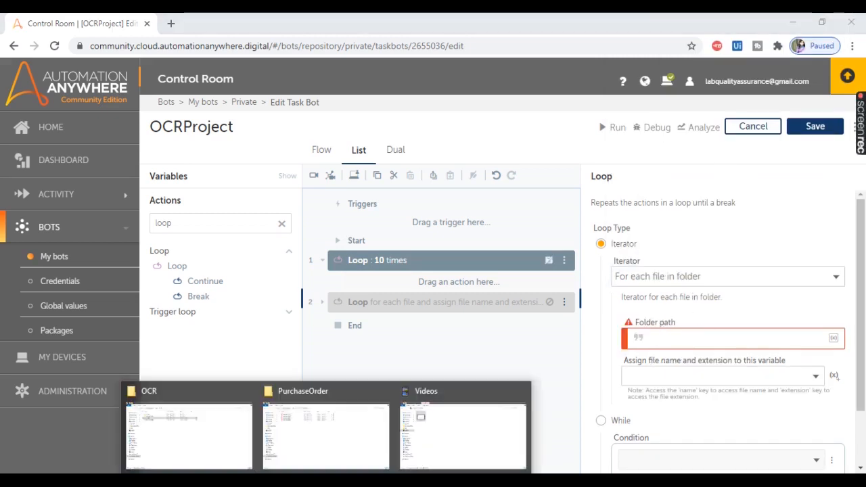
left_click(338, 435)
left_click(323, 59)
key("ctrl+c")
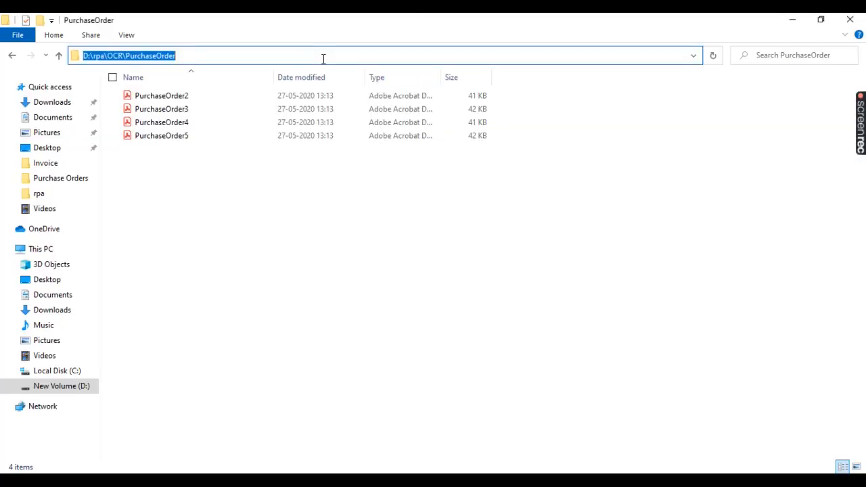
left_click(301, 483)
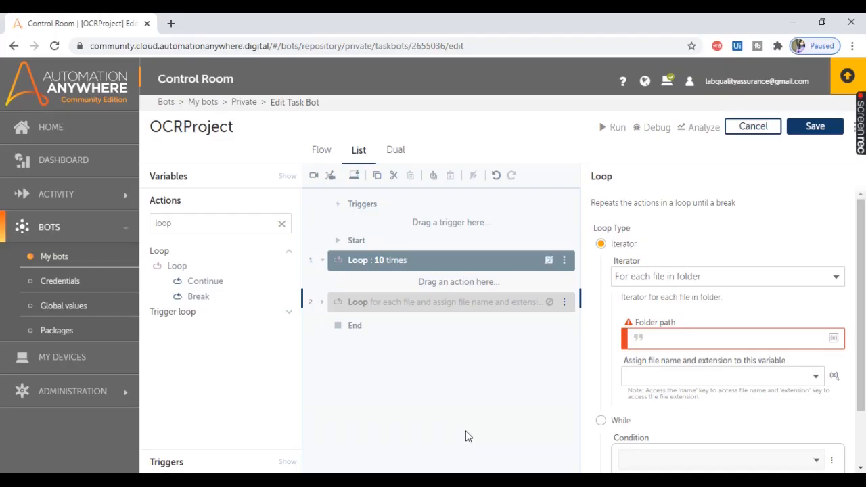
left_click(669, 338)
key("ctrl+v")
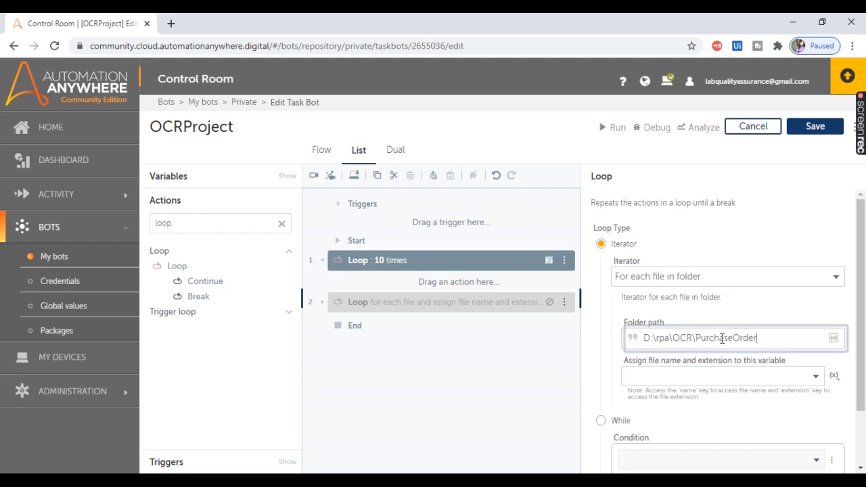
left_click(815, 382)
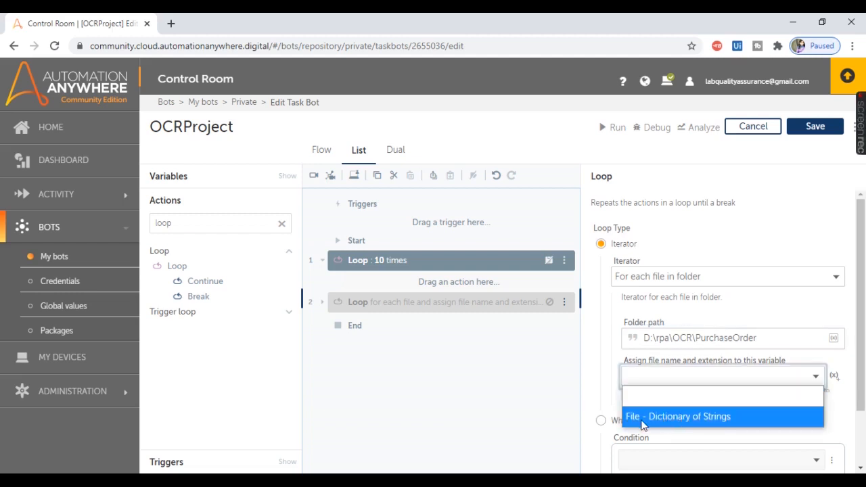
left_click(644, 417)
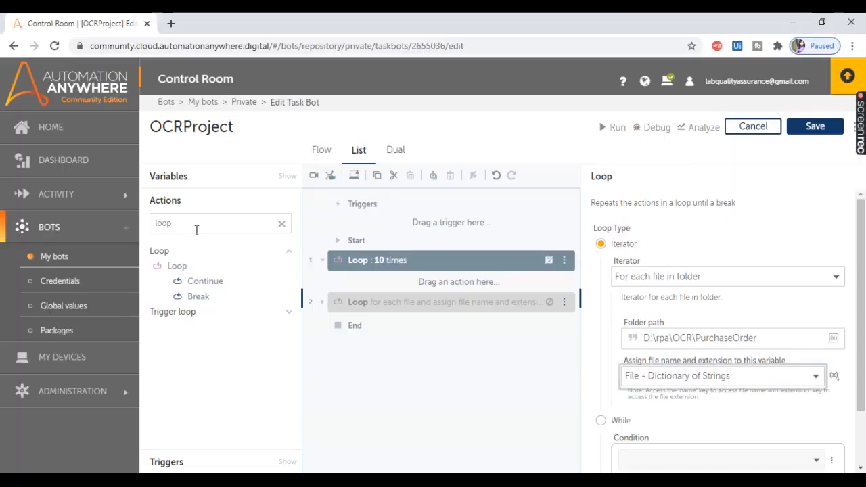
Step: Find the OCR actions and add an OCR: Capture window action inside the purchase order loop
left_click_drag(177, 223, 103, 215)
type("ocr")
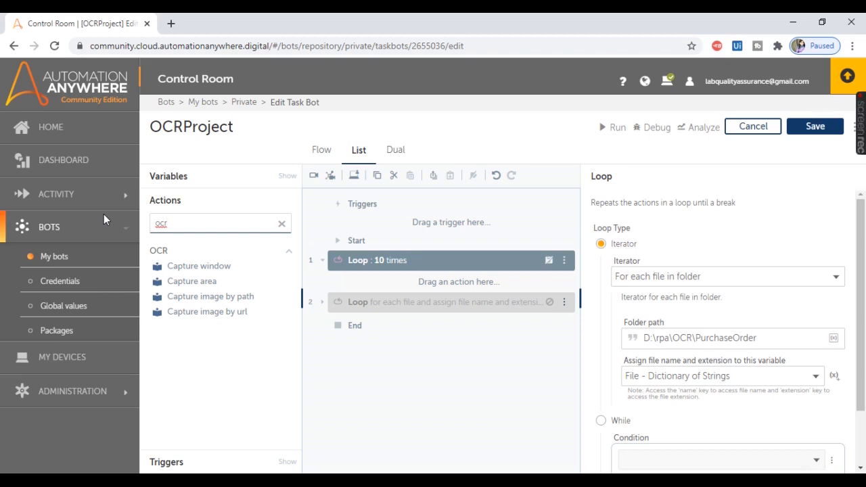
left_click(199, 268)
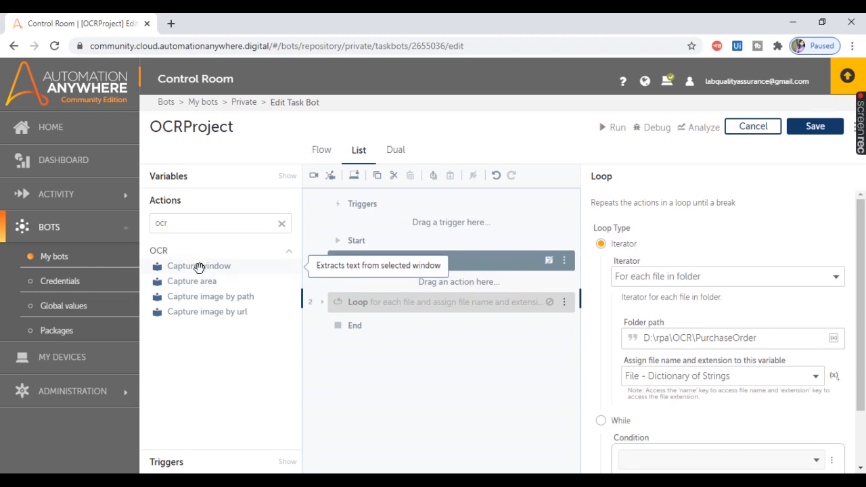
left_click_drag(199, 268, 447, 287)
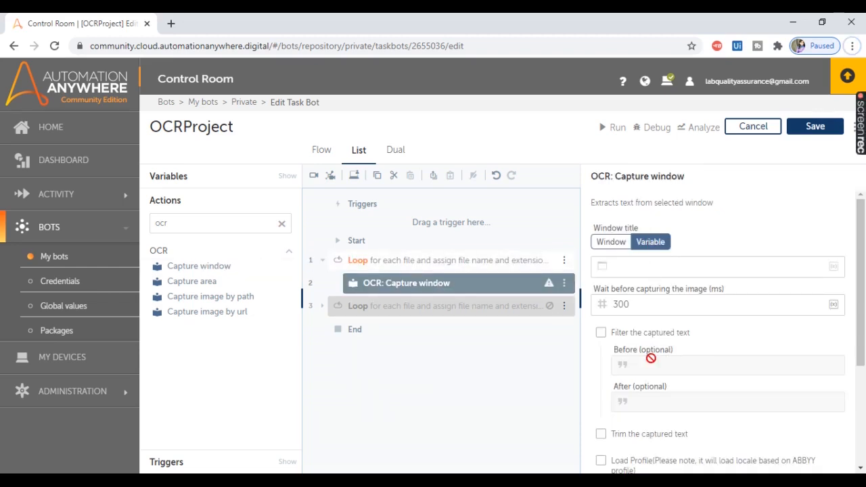
Step: Check the PurchaseOrder2 PDF window and add a File: Open action inside the loop, ahead of OCR: Capture window
key("alt+Tab")
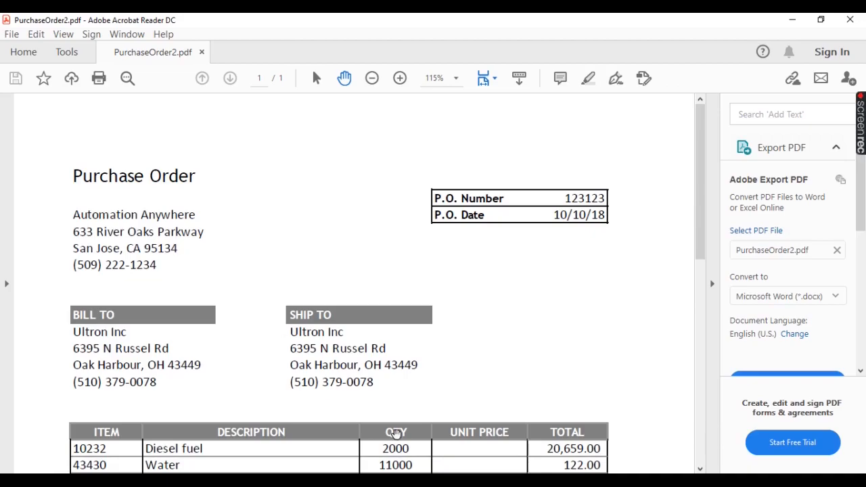
key("alt+Tab")
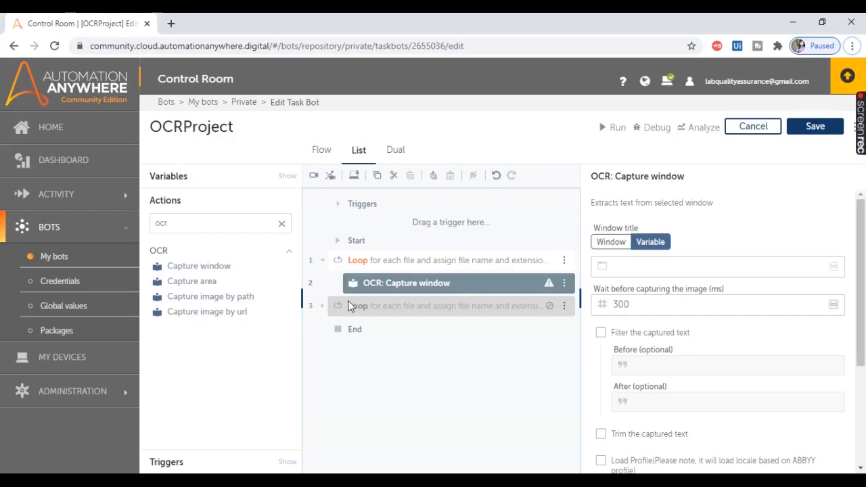
left_click(190, 228)
key("ctrl+a")
type("open")
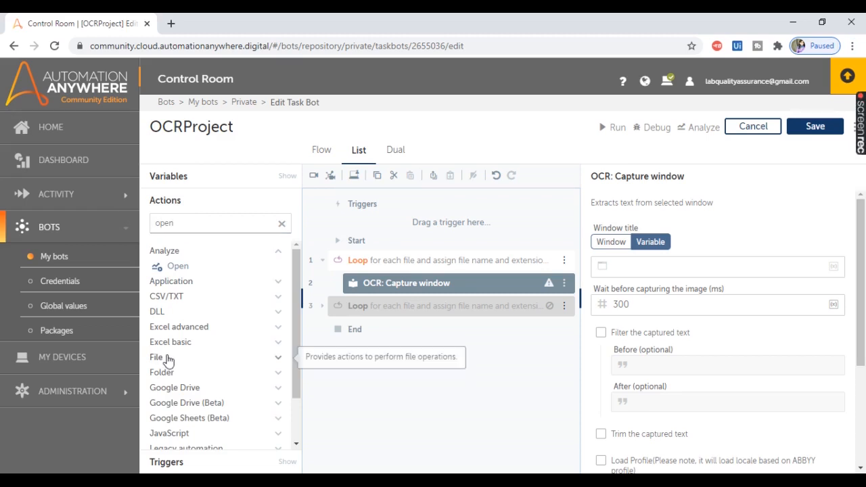
left_click(165, 358)
left_click(451, 265)
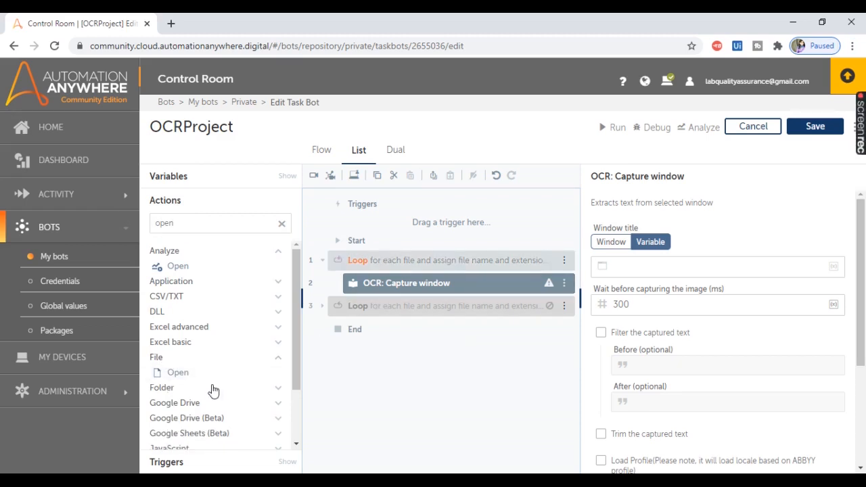
double_click(179, 372)
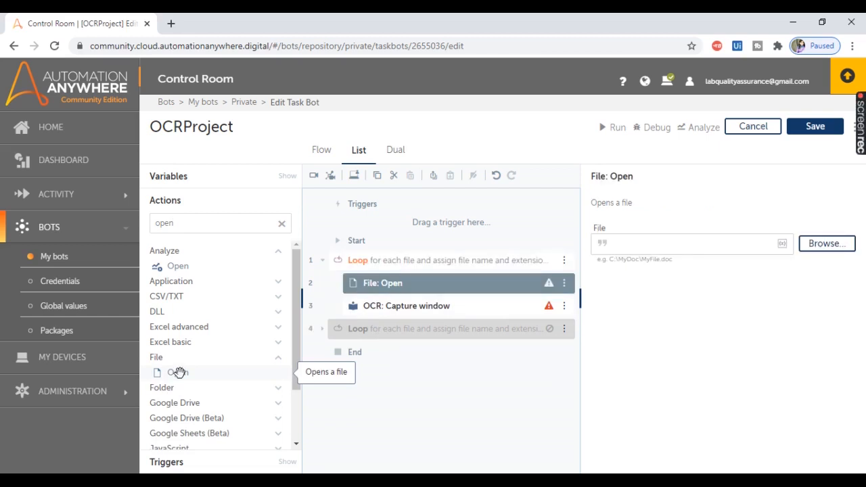
Step: Set the File: Open action's file path to D:\rpa\OCR\PurchaseOrder, copied from the PurchaseOrder folder in File Explorer
left_click(620, 243)
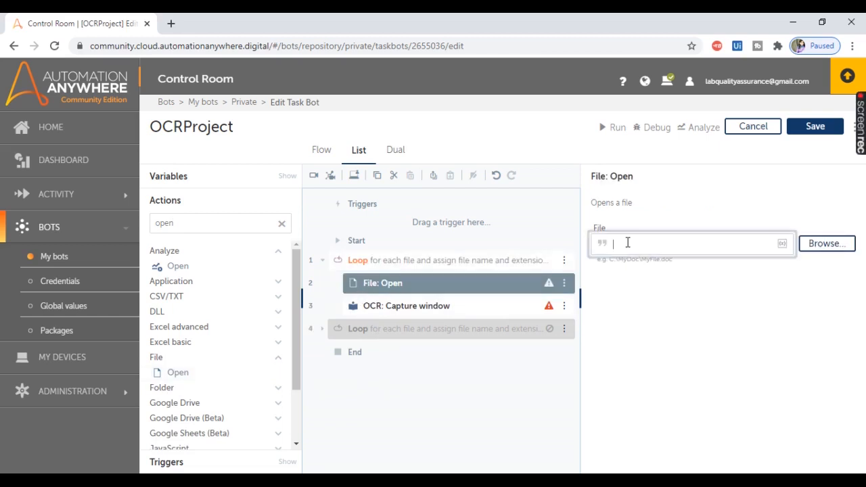
mouse_move(329, 477)
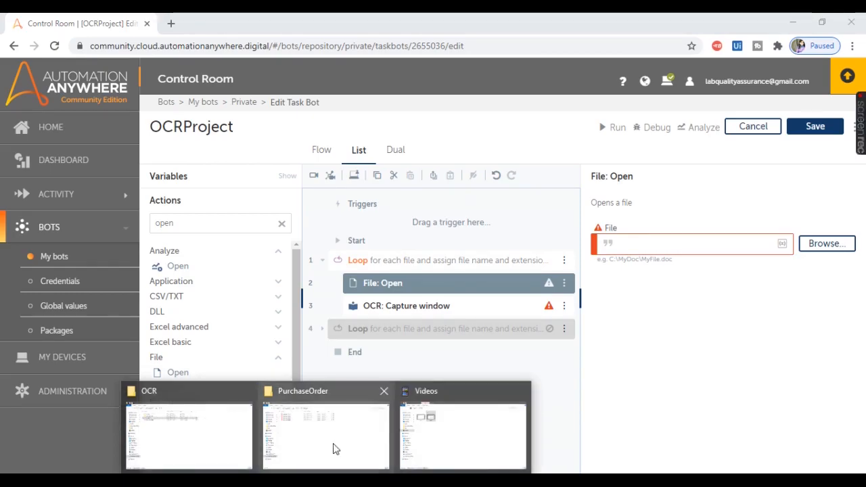
left_click(334, 448)
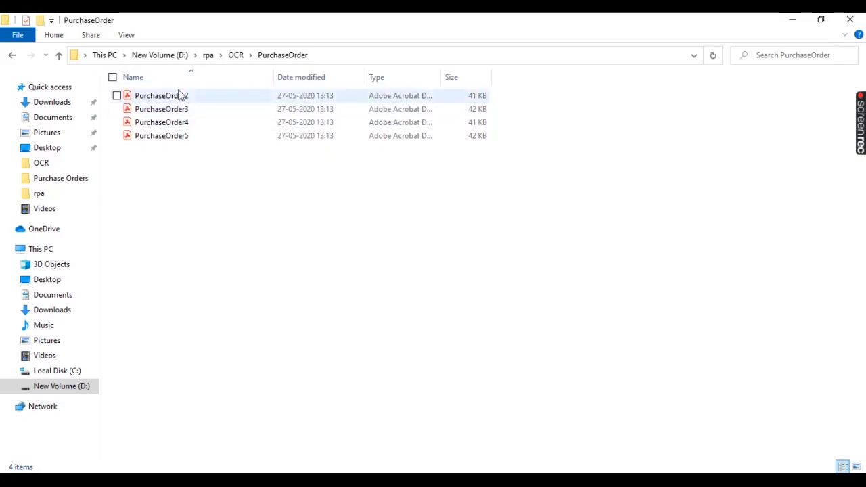
left_click(330, 56)
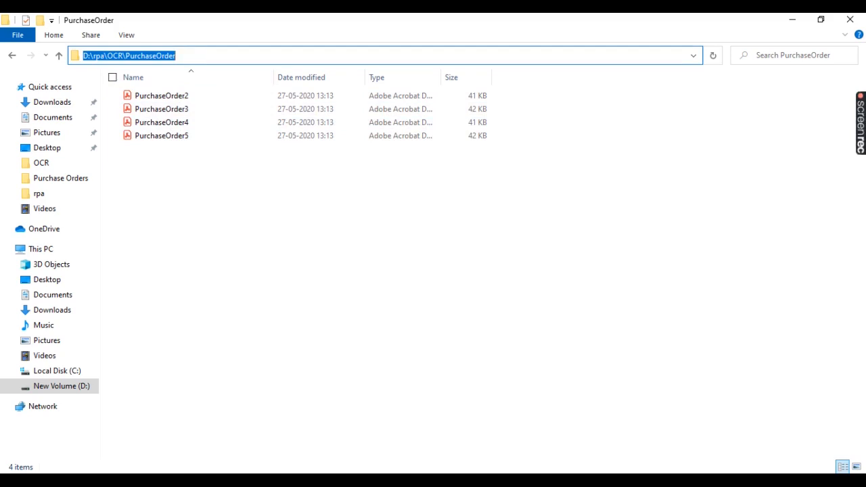
key("ctrl+c")
key("alt+Tab")
left_click(646, 246)
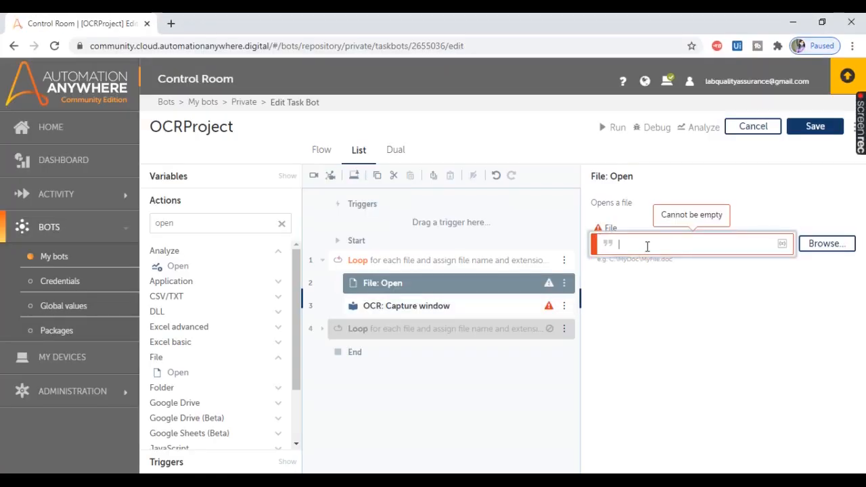
key("ctrl+v")
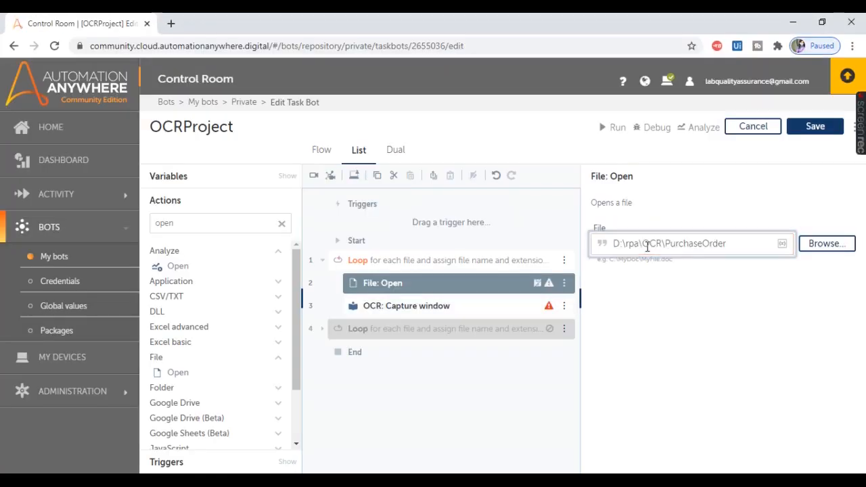
Step: Check the loop's file variable, then append a backslash and the File dictionary's name key to the File: Open path
left_click(467, 271)
left_click(467, 271)
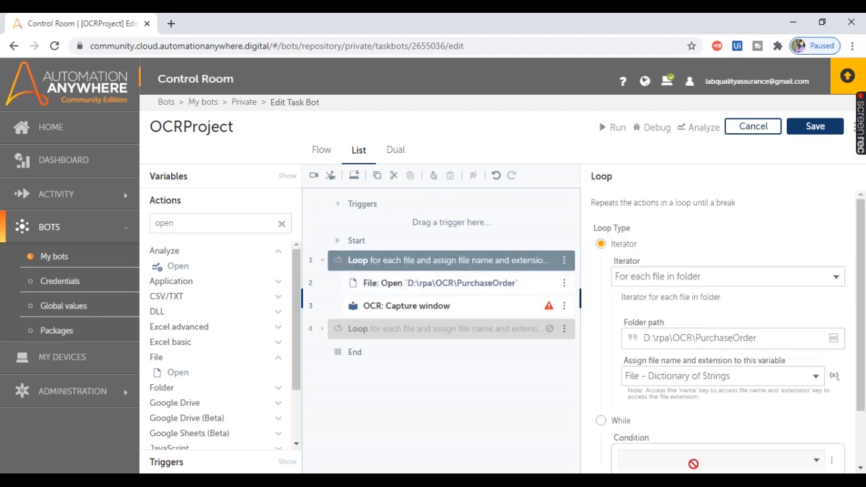
scroll(864, 370, "down", 1)
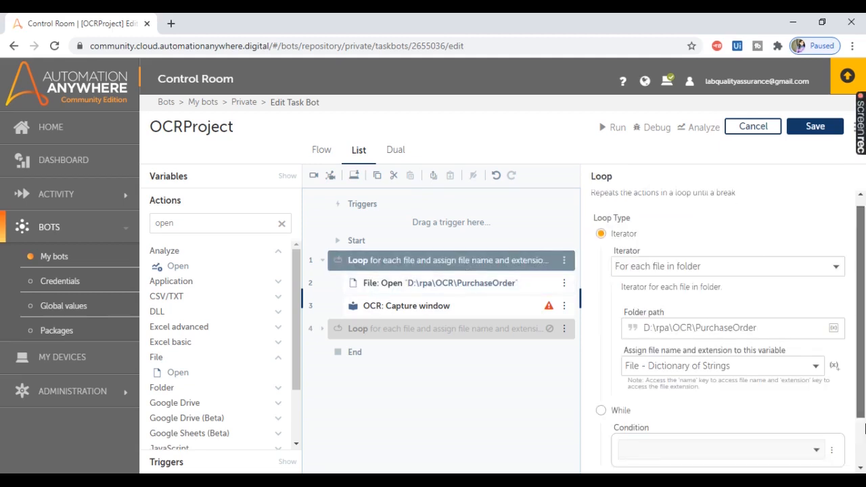
left_click(446, 284)
left_click(741, 245)
type("\\")
key("F2")
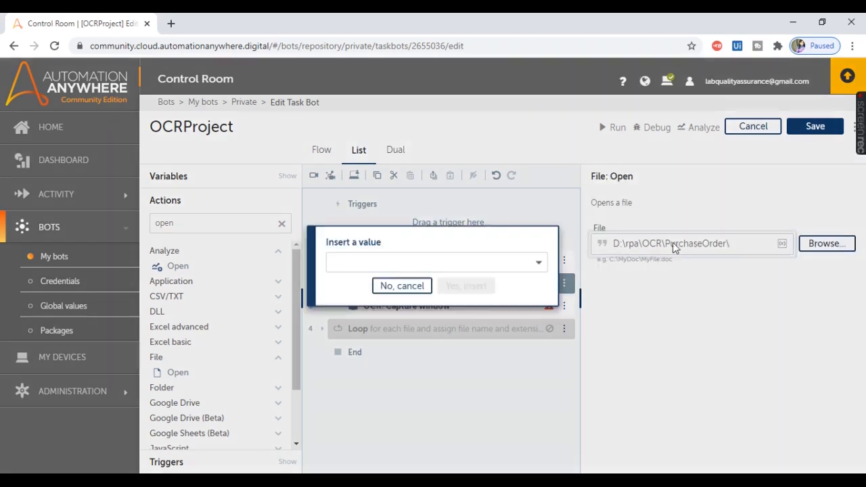
left_click(442, 264)
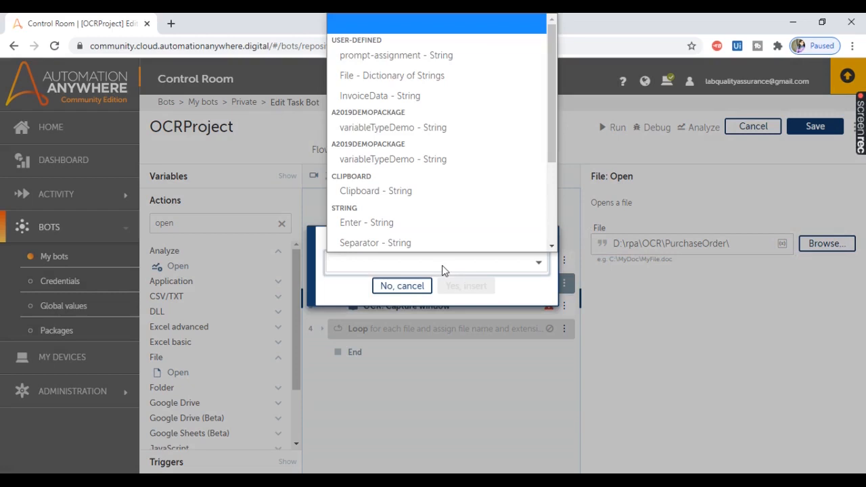
left_click(385, 76)
left_click(361, 276)
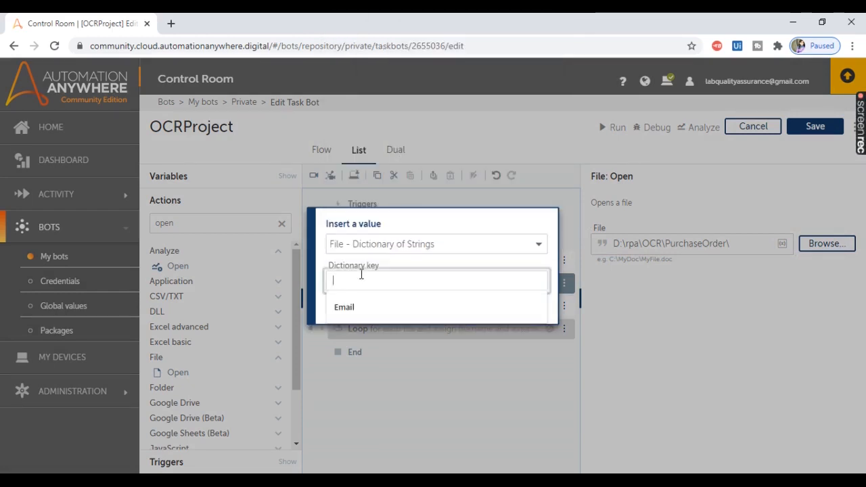
type("name")
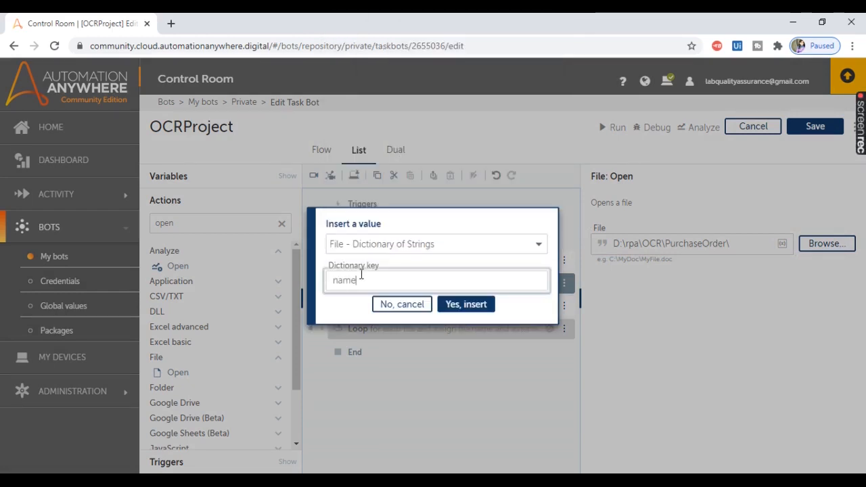
left_click(472, 307)
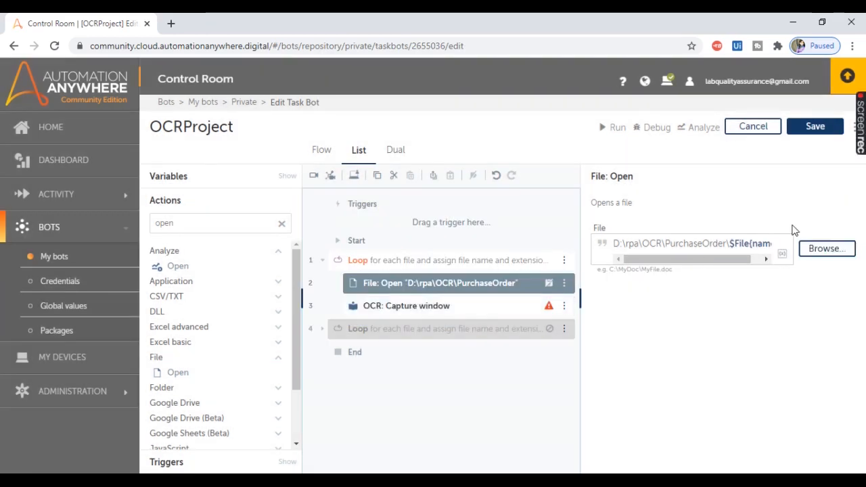
Step: Append a dot and the File dictionary's extension key to the end of the File: Open path
left_click_drag(742, 259, 773, 257)
type(".")
left_click(780, 254)
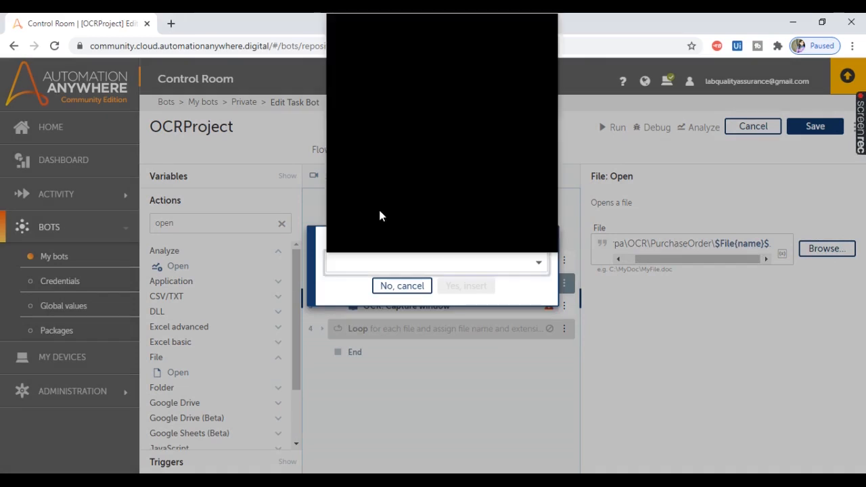
left_click(373, 74)
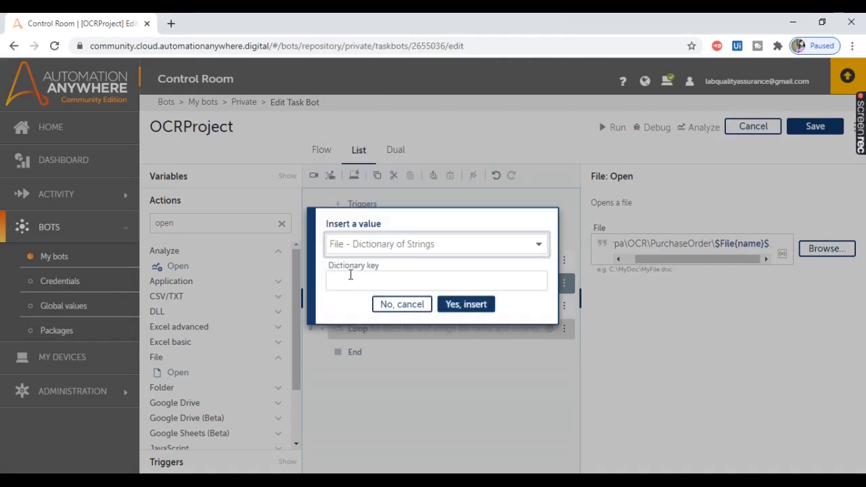
left_click(349, 279)
type("extension")
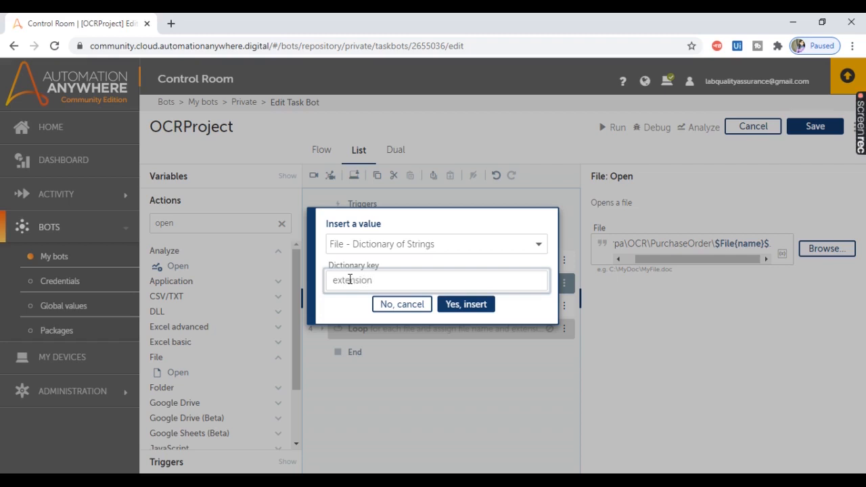
left_click(472, 309)
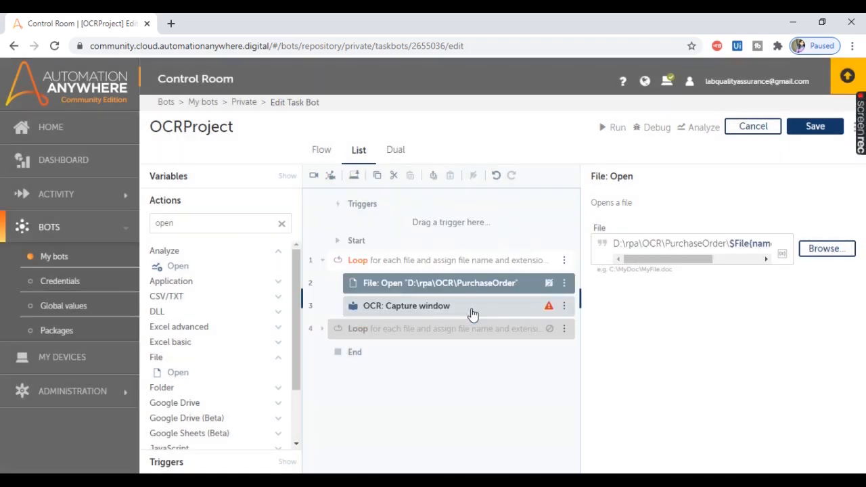
Step: Set the OCR: Capture window action to capture the Currently active window
left_click(415, 313)
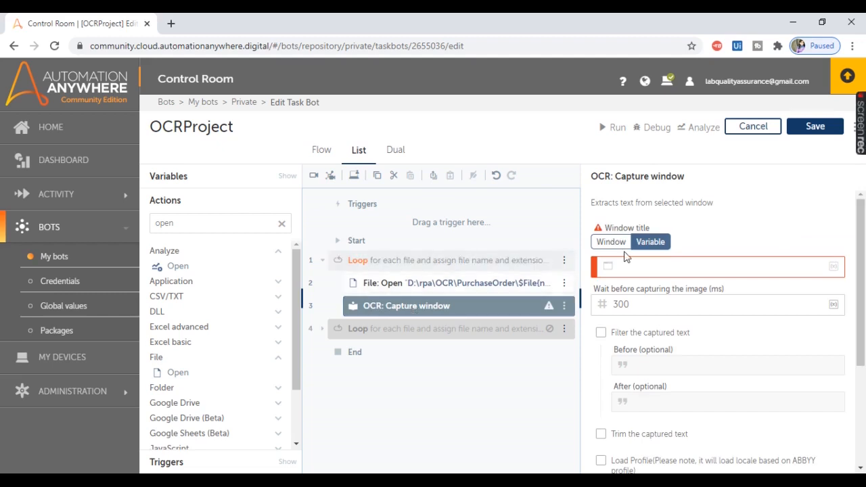
left_click(608, 244)
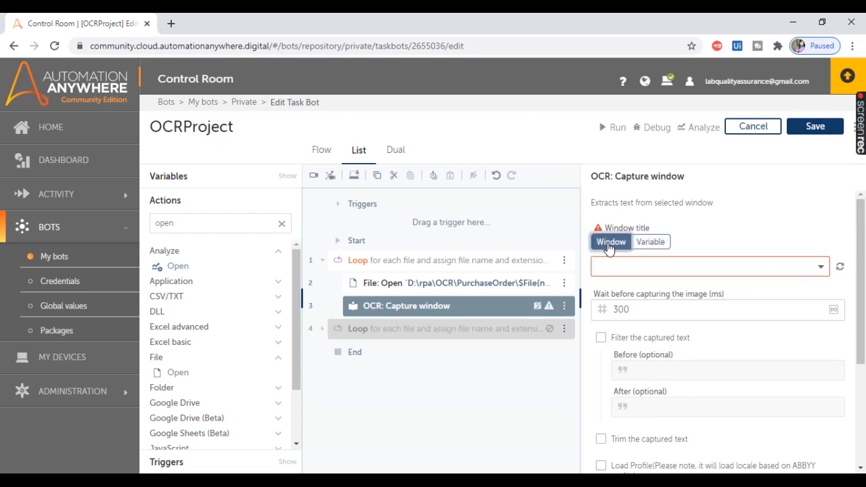
left_click(806, 268)
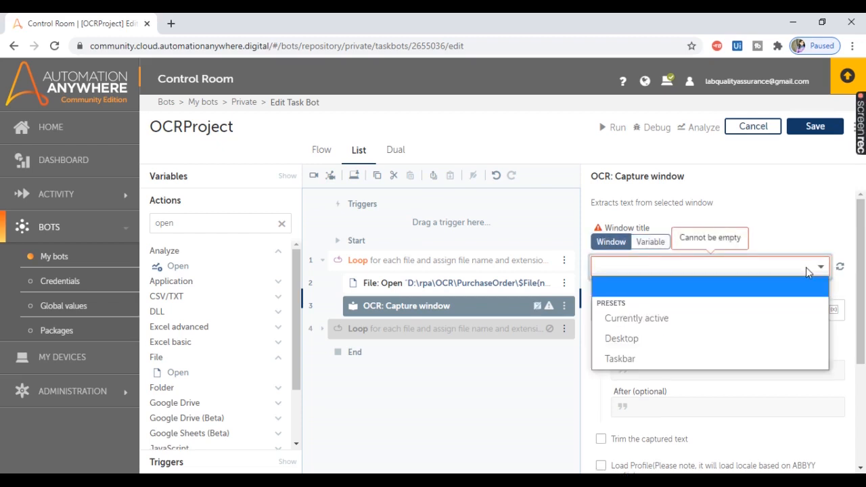
left_click(617, 322)
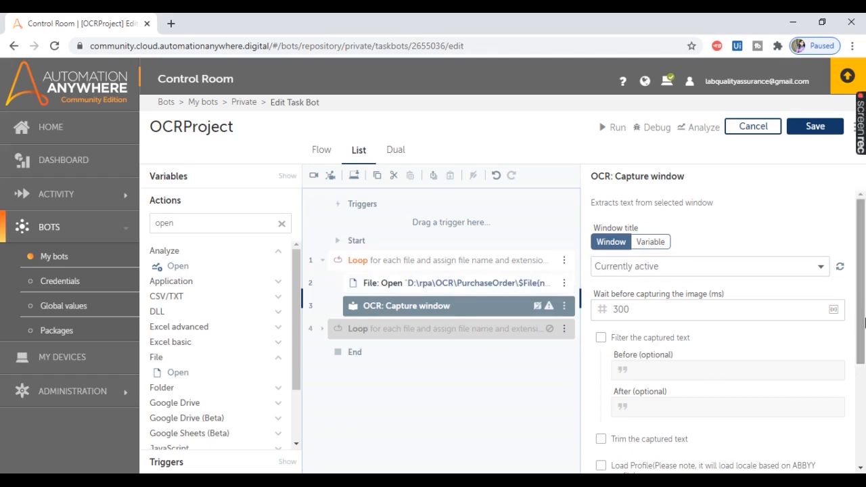
Step: Create a string variable named PurchaseOrderText and assign the captured window text to it
left_click_drag(861, 328, 863, 428)
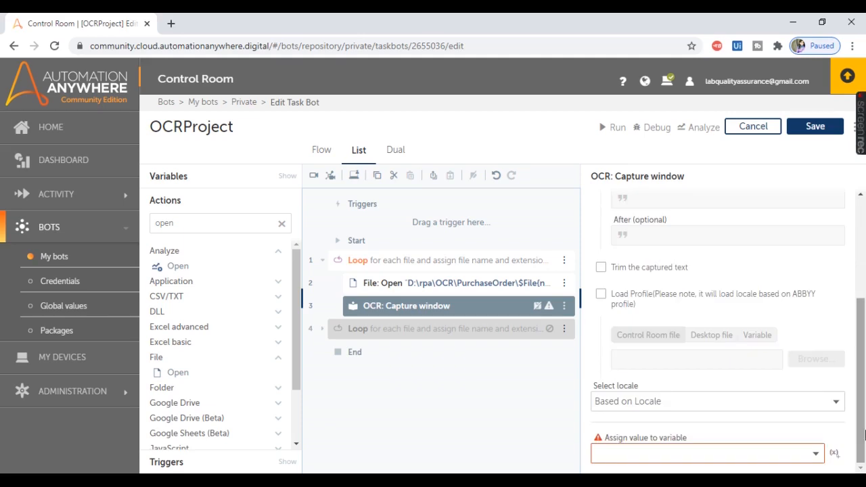
left_click(211, 480)
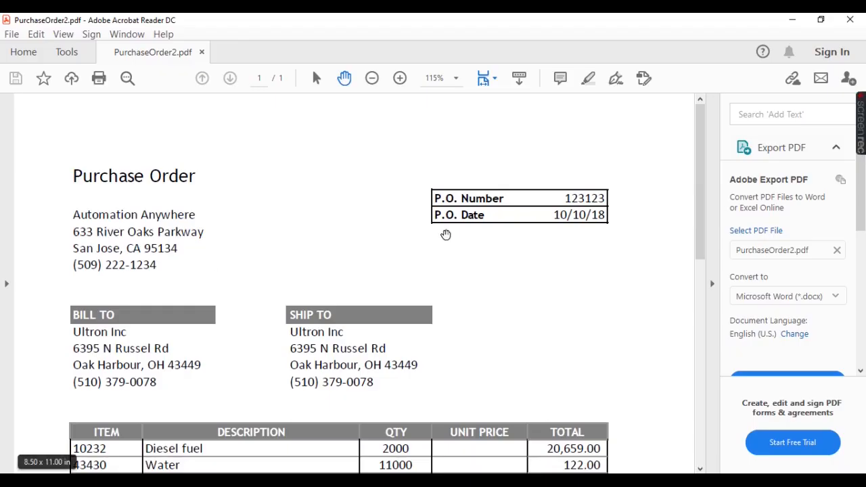
left_click(347, 481)
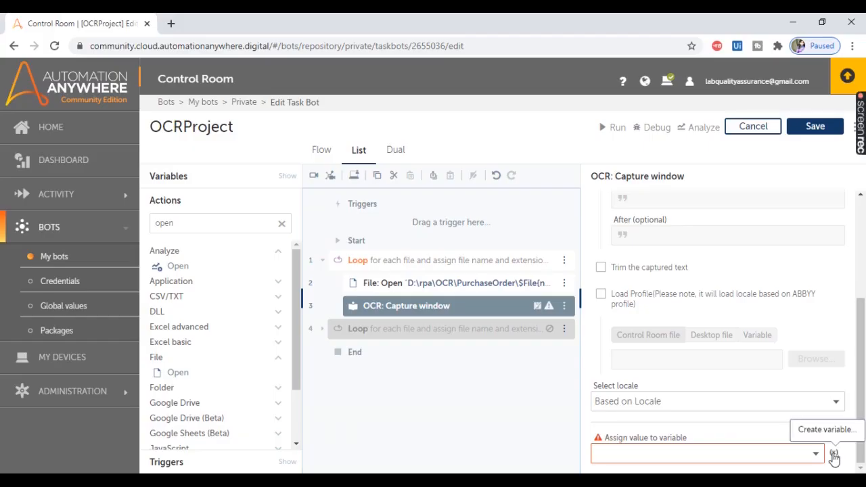
left_click(834, 456)
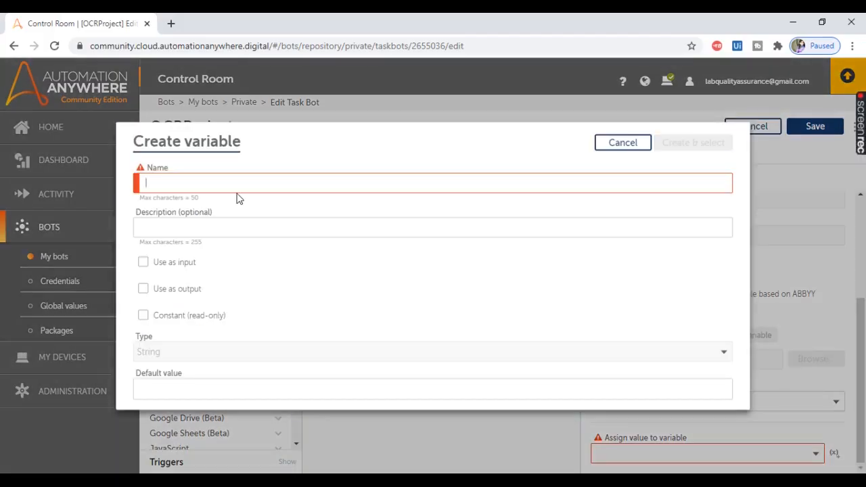
type("P")
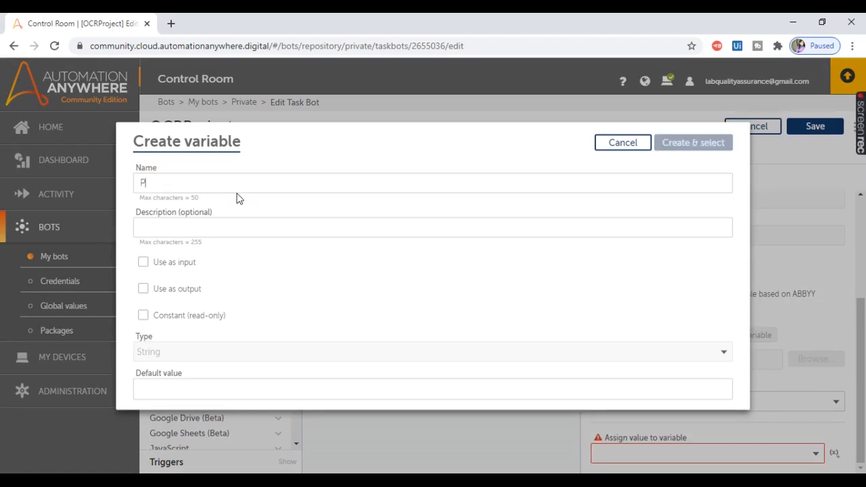
type("urchaseOrderText")
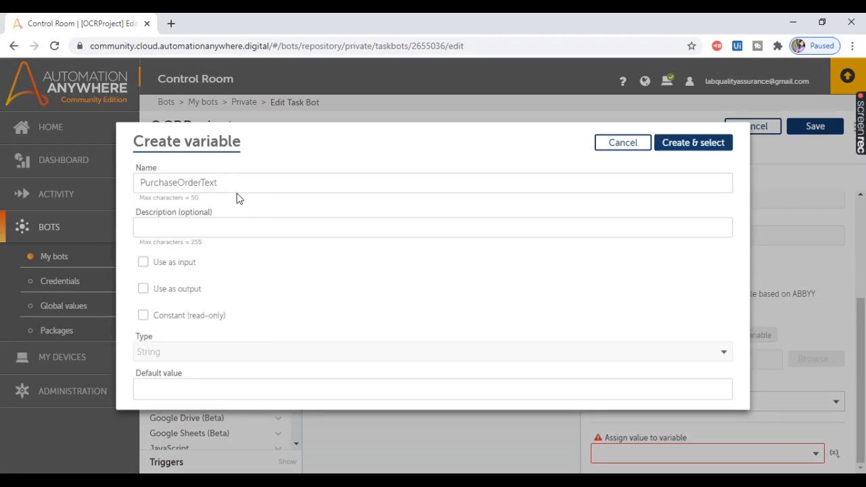
left_click(689, 143)
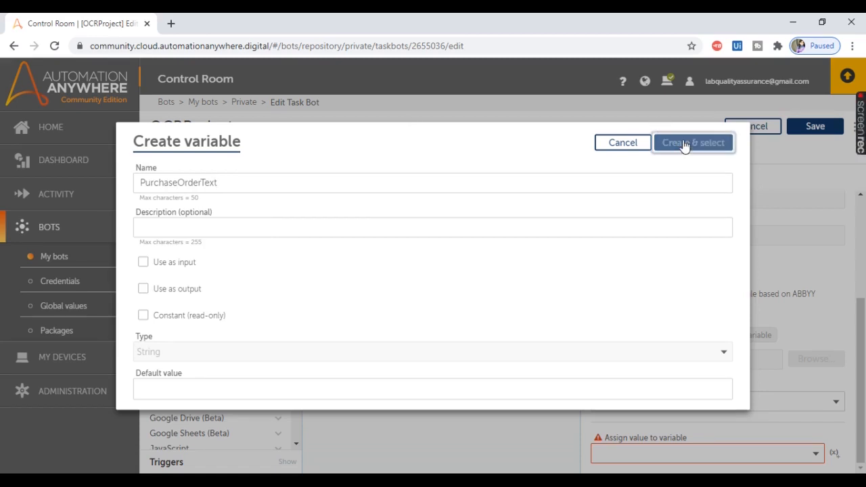
Step: Find the Message box action and add it inside the loop after OCR: Capture window
left_click(190, 226)
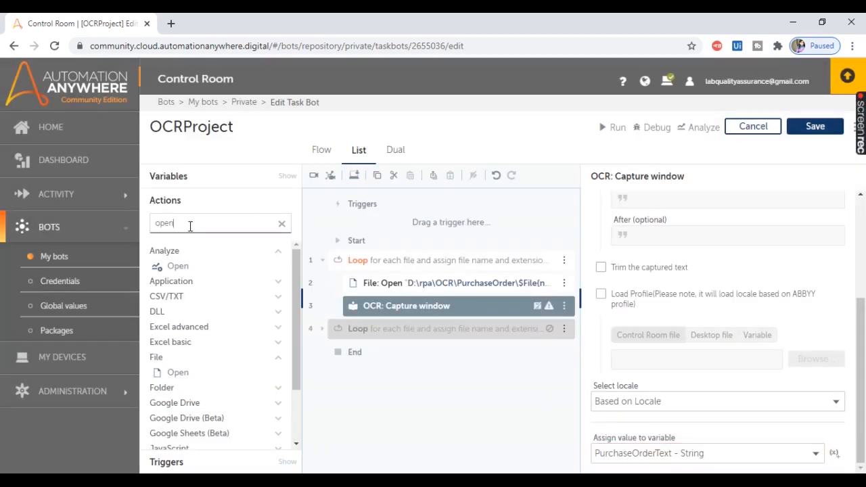
key("BackSpace")
type("mess")
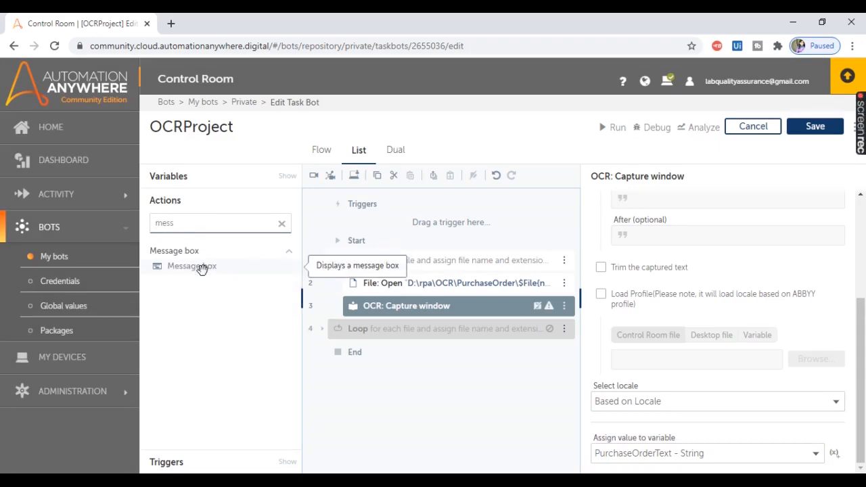
double_click(202, 269)
Step: Set the message box to display the PurchaseOrderText variable
left_click(633, 284)
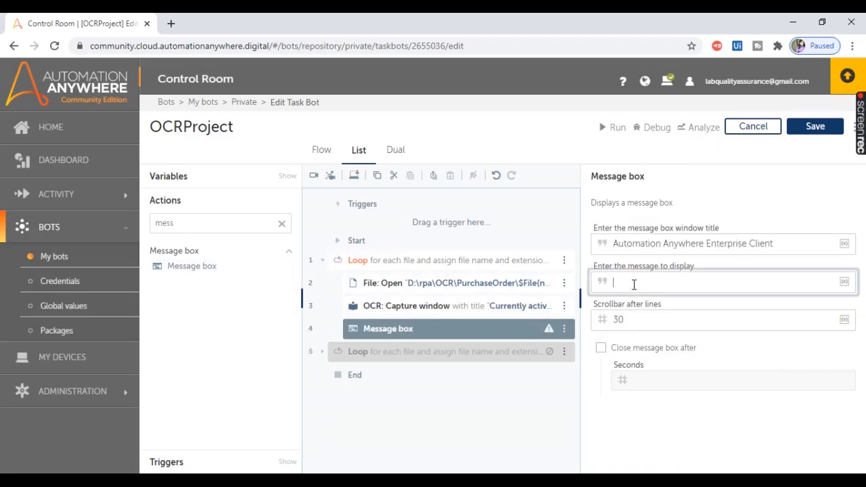
key("F2")
left_click(474, 261)
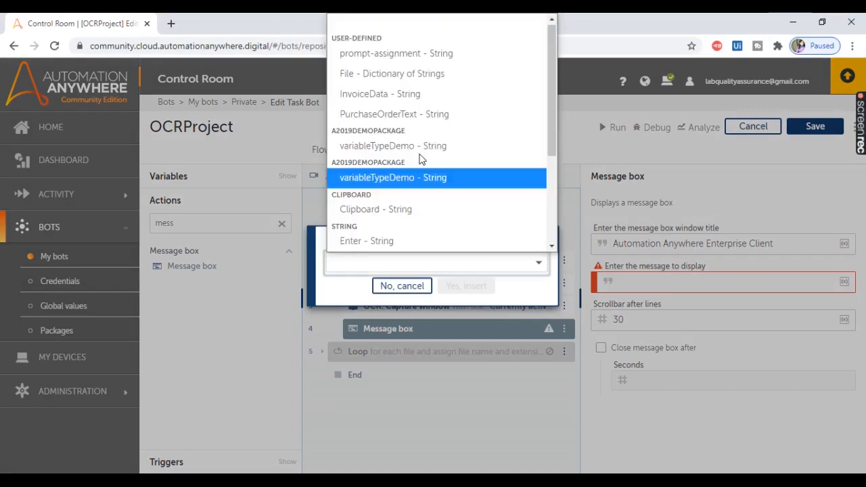
left_click(395, 115)
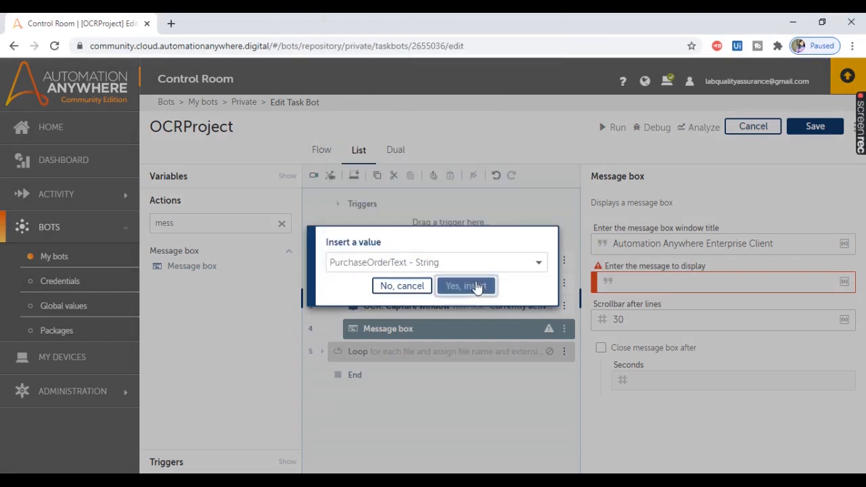
left_click(475, 286)
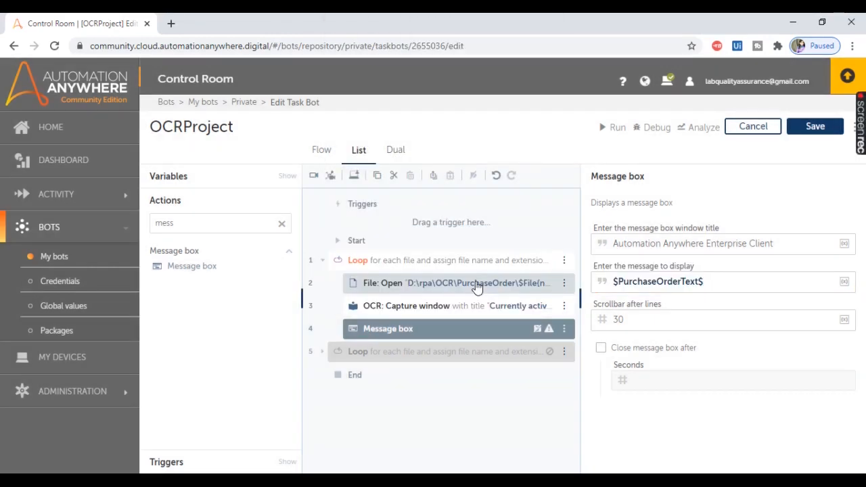
Step: Save the bot and switch to the PurchaseOrder2 PDF in Adobe Acrobat Reader
mouse_move(852, 129)
left_click(808, 130)
left_click(541, 479)
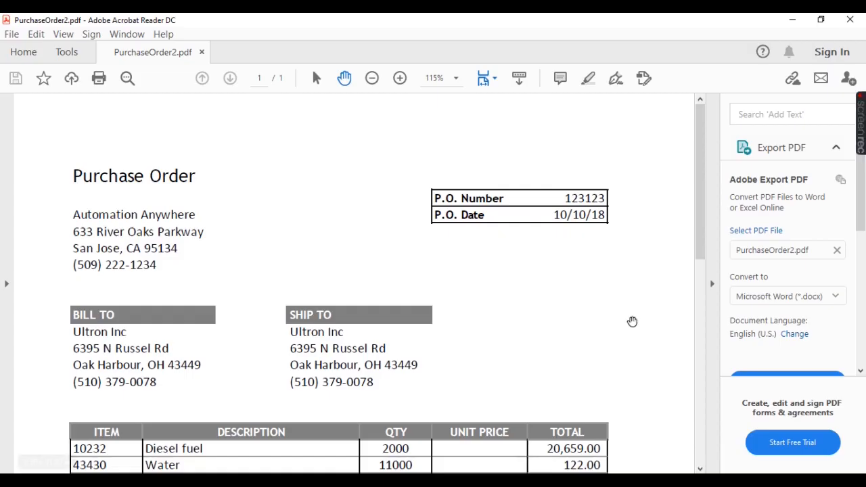
Step: Close Adobe Acrobat Reader and run the OCRProject bot
left_click(851, 23)
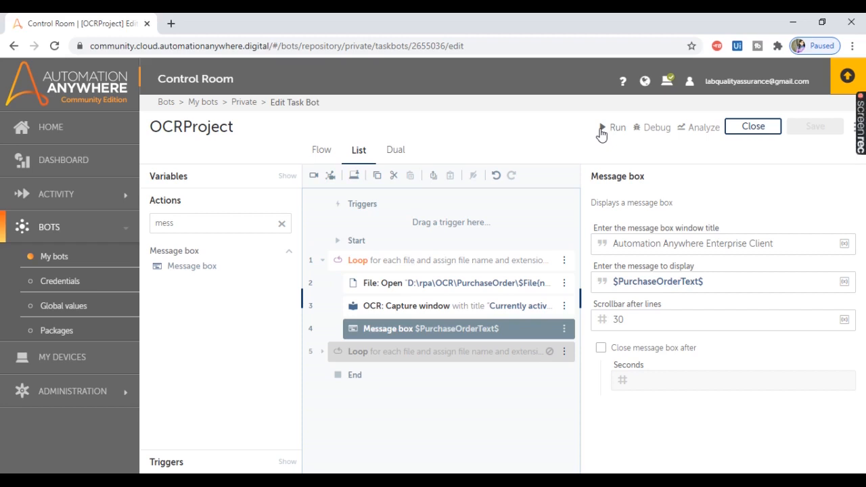
left_click(600, 134)
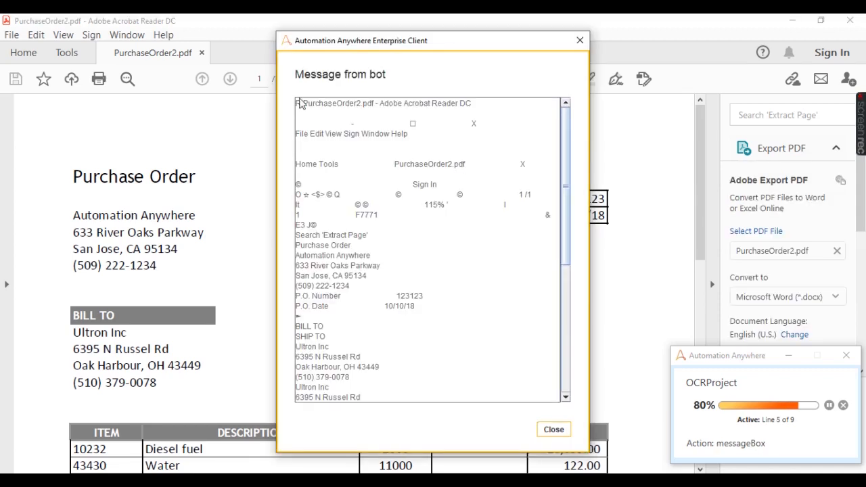
Step: Copy the captured text from the bot's message box and replace the existing text in Notepad with it
left_click_drag(302, 104, 361, 439)
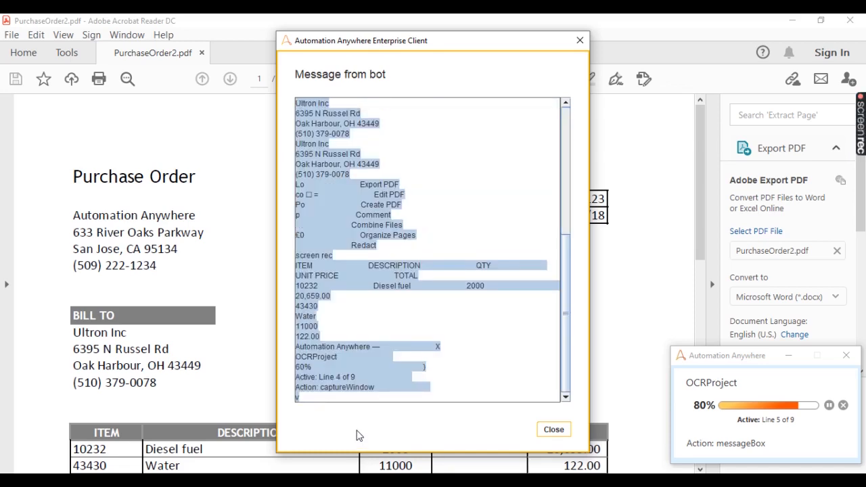
key("alt+Tab")
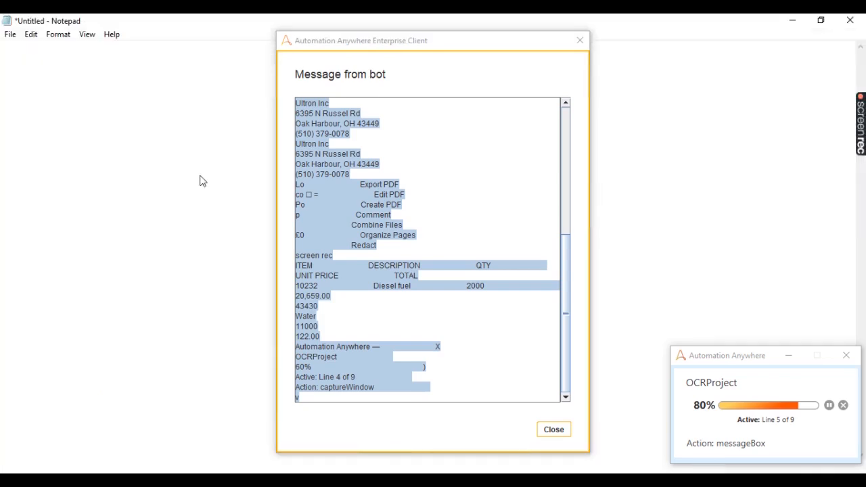
key("ctrl+a")
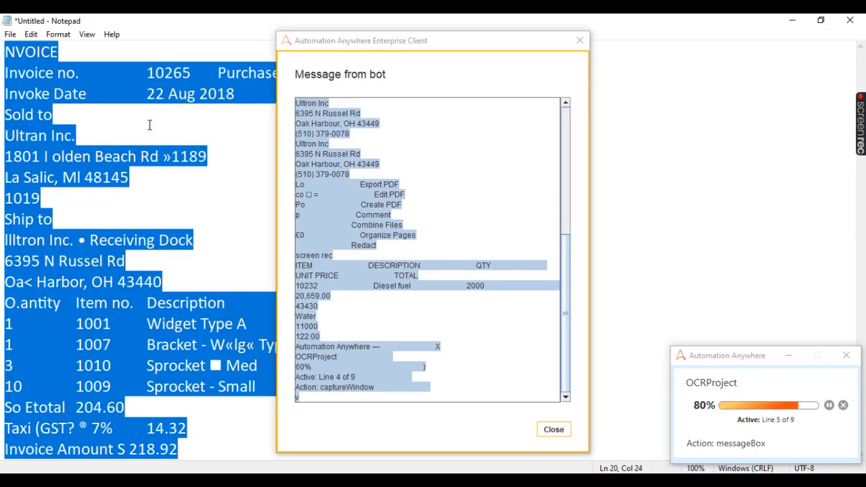
key("Delete")
key("ctrl+v")
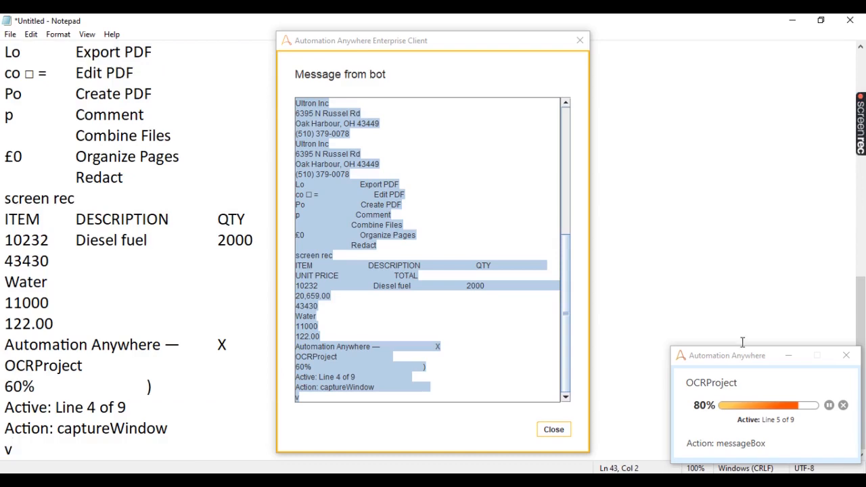
Step: Review the captured text of PurchaseOrder3, PurchaseOrder4 and PurchaseOrder5, closing each message box until the bot run ends
left_click(553, 430)
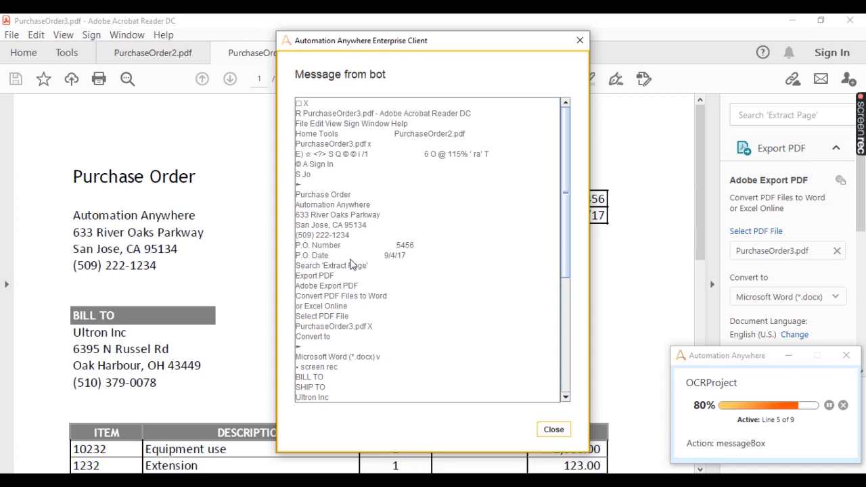
left_click(554, 428)
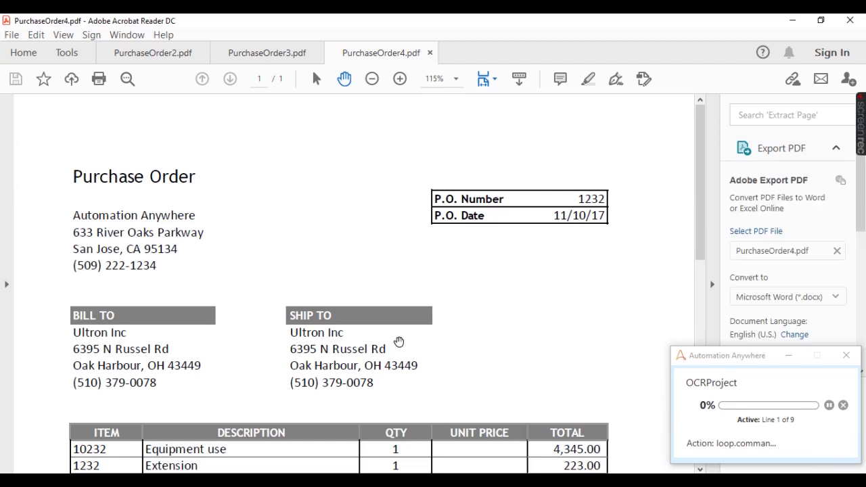
left_click_drag(312, 113, 381, 367)
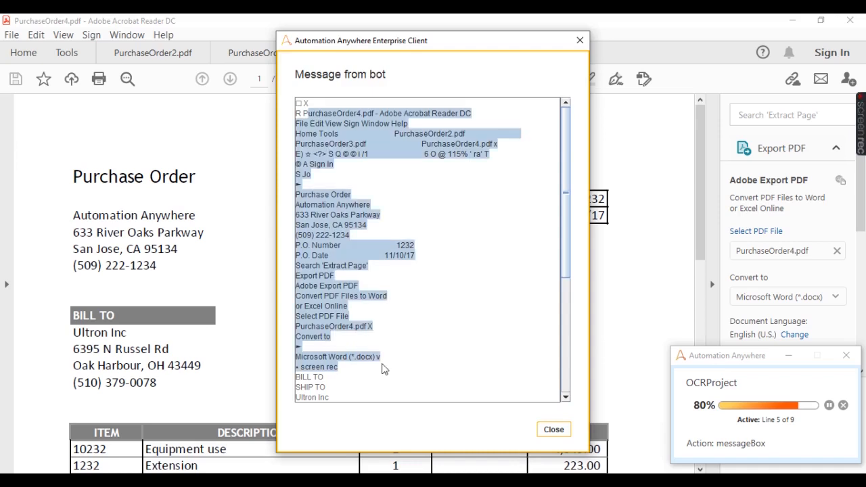
left_click(554, 429)
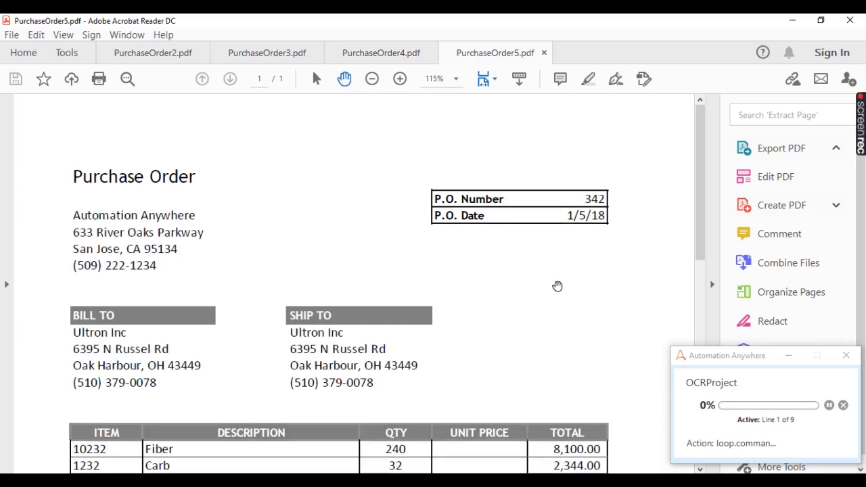
left_click_drag(296, 122, 417, 429)
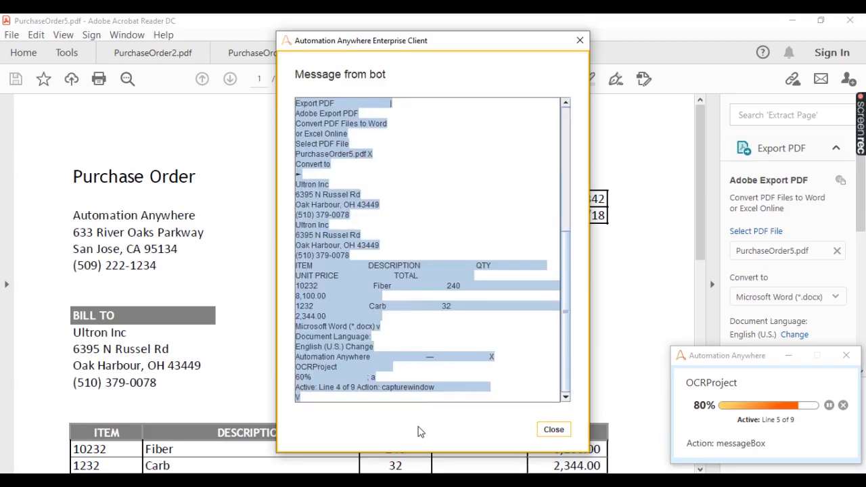
left_click(553, 430)
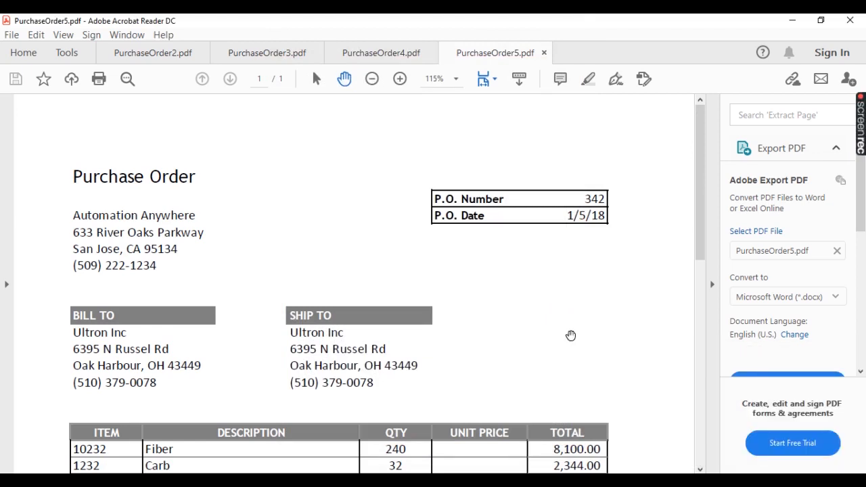
Step: Minimize Acrobat Reader and examine the value after P.O. Number in the captured text in Notepad
left_click(792, 21)
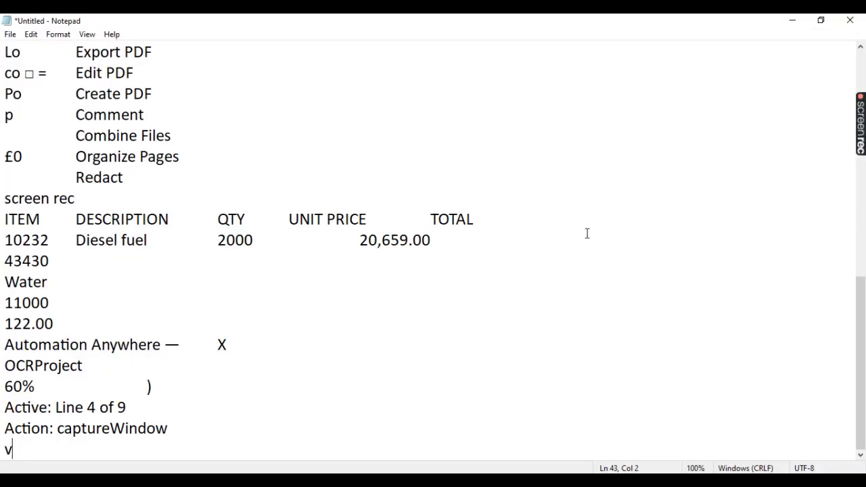
scroll(587, 233, "up", 12)
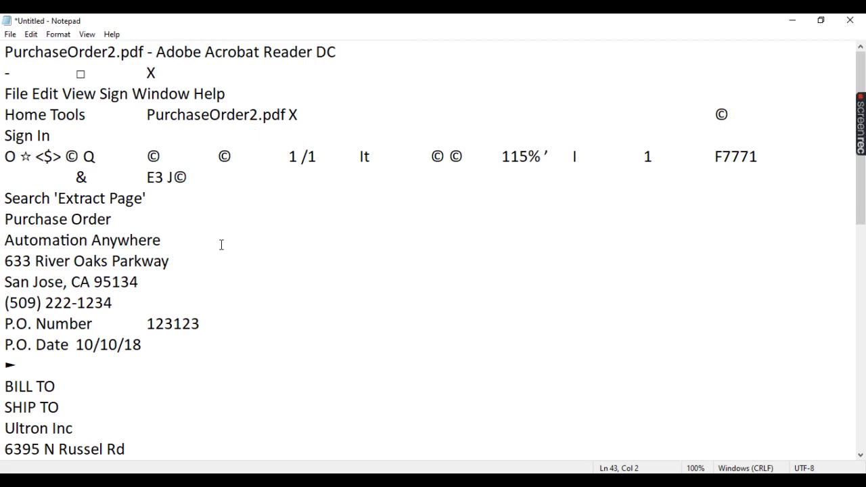
left_click_drag(146, 325, 205, 324)
left_click(155, 324)
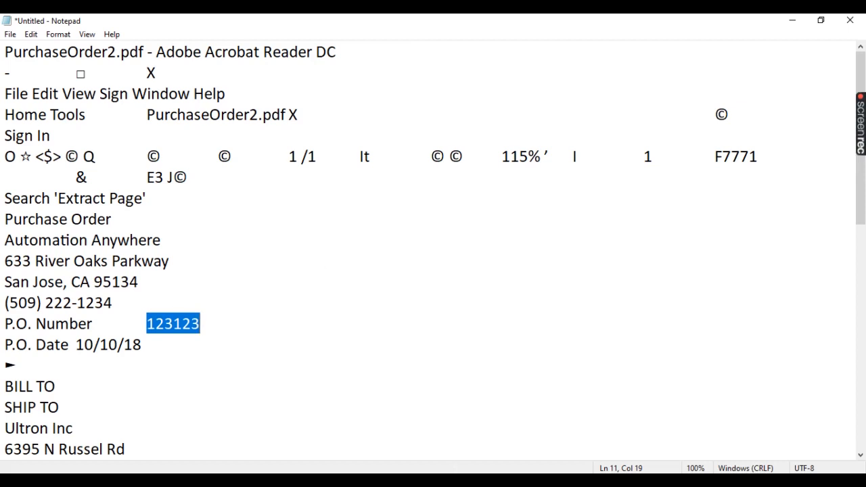
Step: Enable filtering of the captured text in OCR: Capture window and set its After value to "P.O. Number", copied from Notepad
key("alt+Tab")
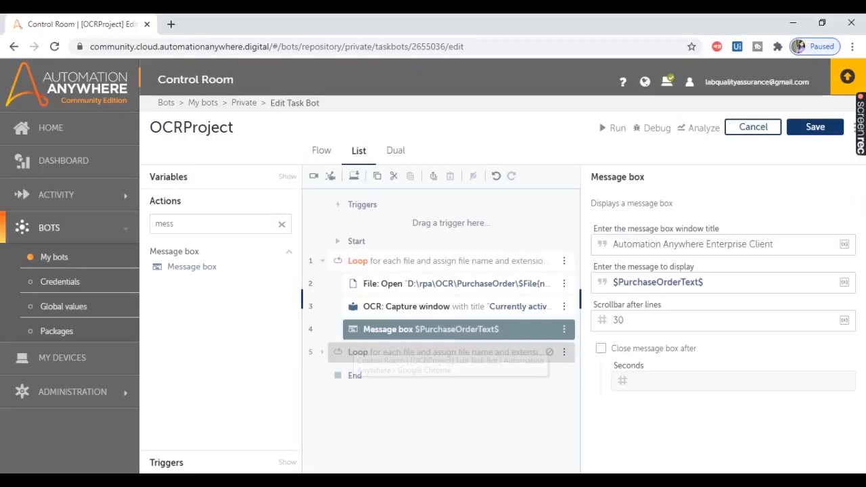
left_click(443, 310)
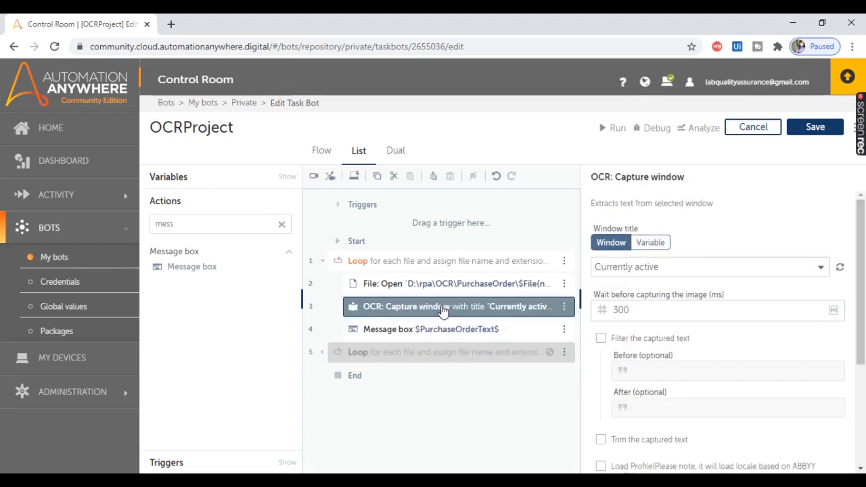
left_click(601, 339)
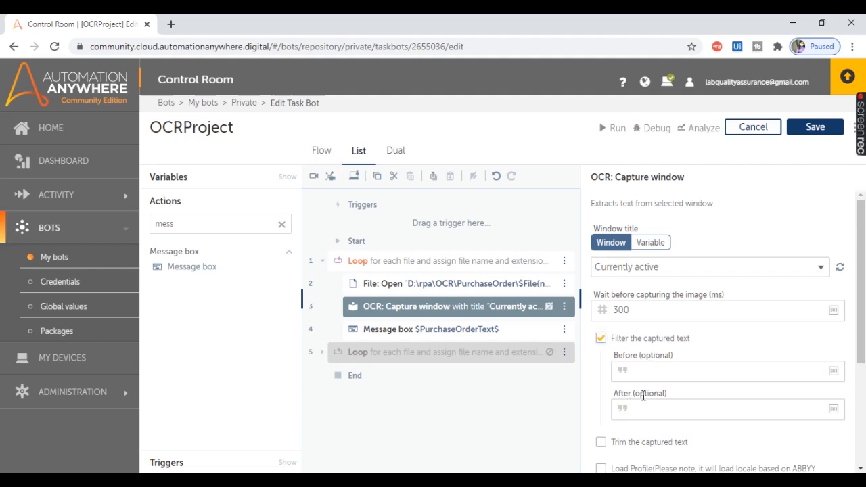
key("alt+Tab")
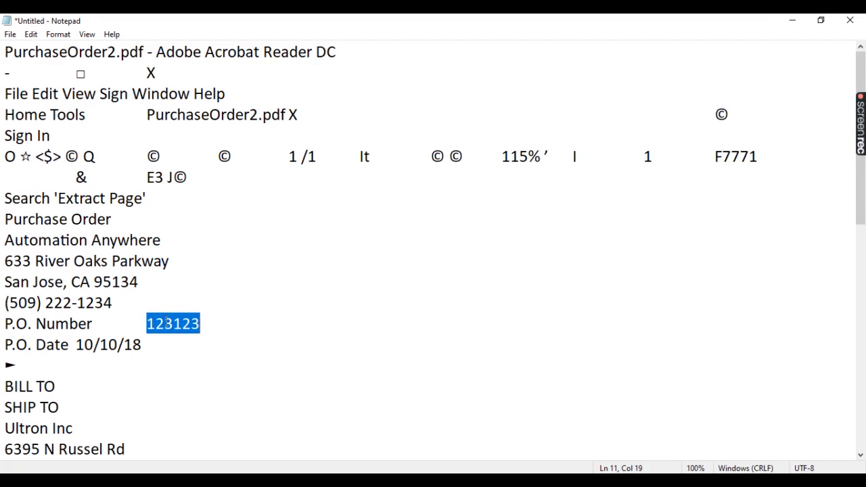
left_click_drag(4, 324, 127, 325)
key("ctrl+c")
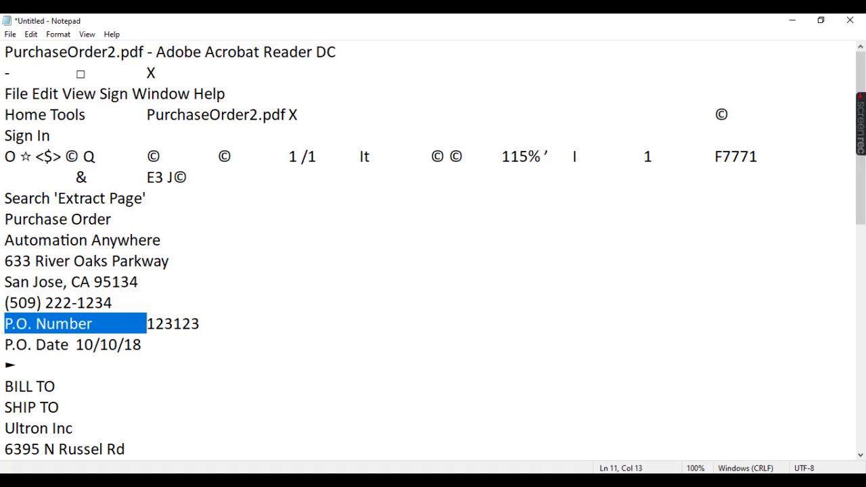
left_click(450, 481)
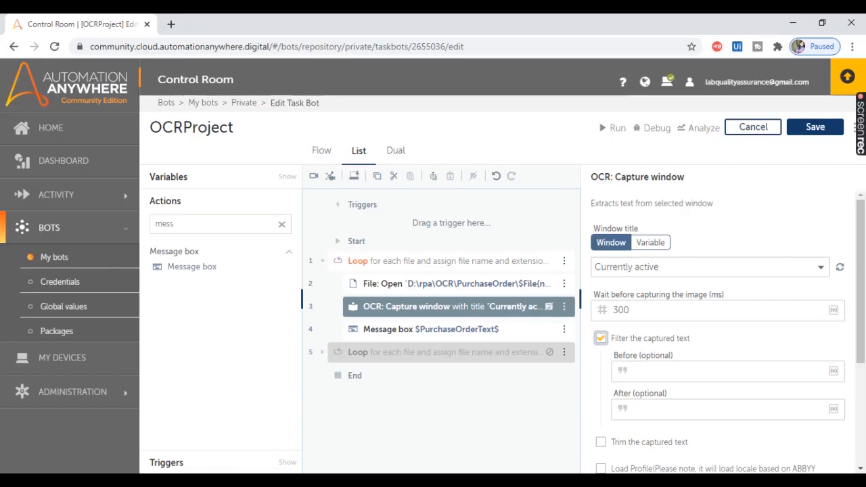
left_click(642, 408)
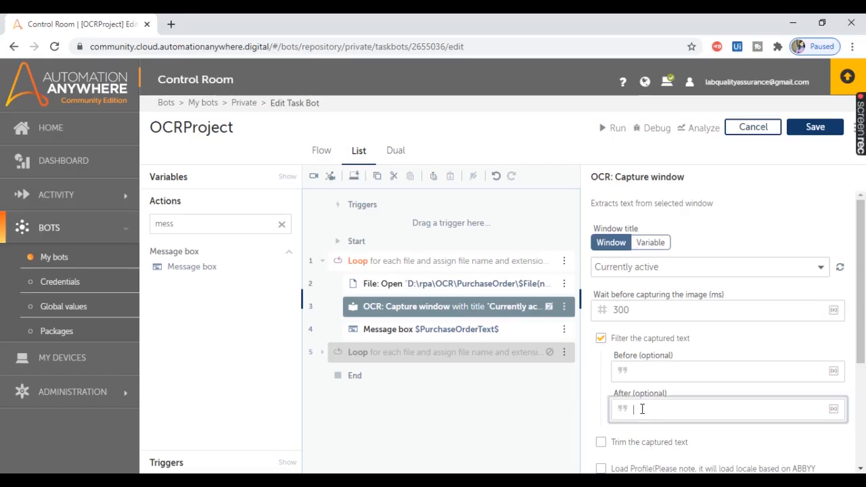
key("ctrl+v")
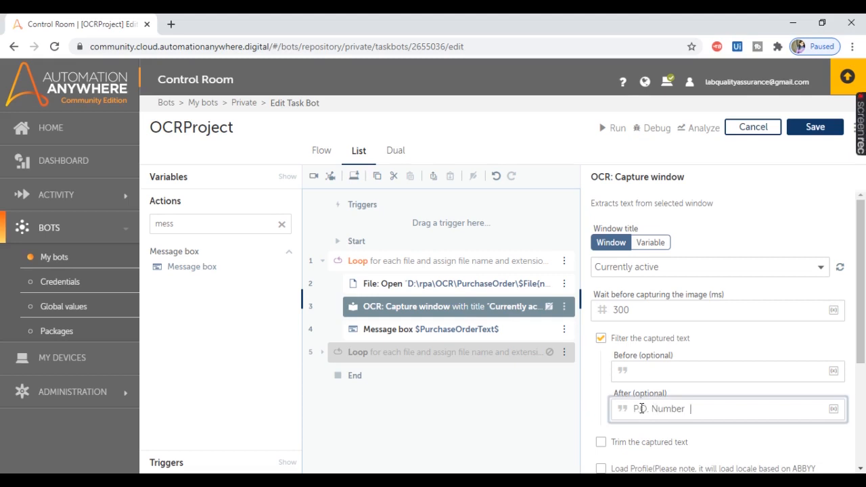
Step: Set the filter's Before value to "P.O. Date", copied from Notepad, and enable trimming of the captured text
key("alt+Tab")
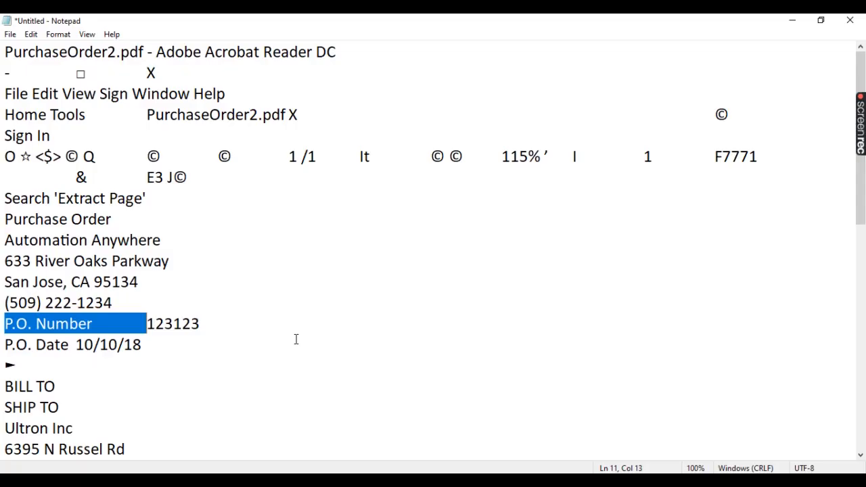
left_click_drag(5, 345, 70, 345)
key("ctrl+c")
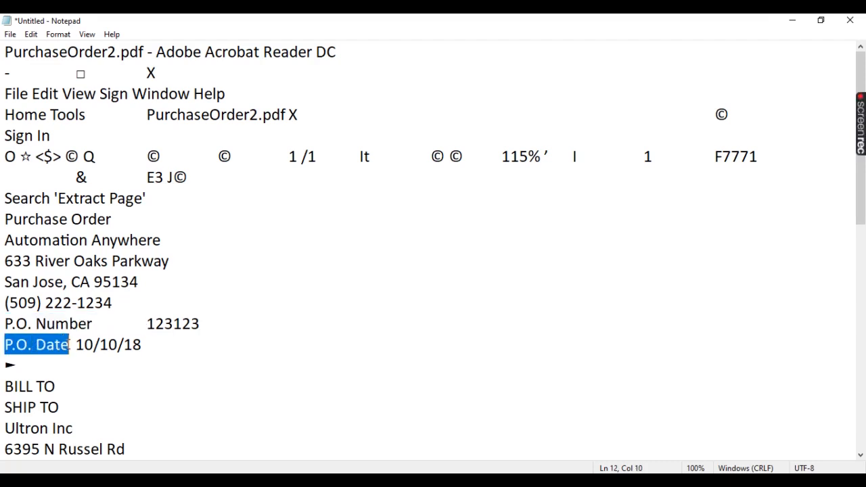
key("alt+Tab")
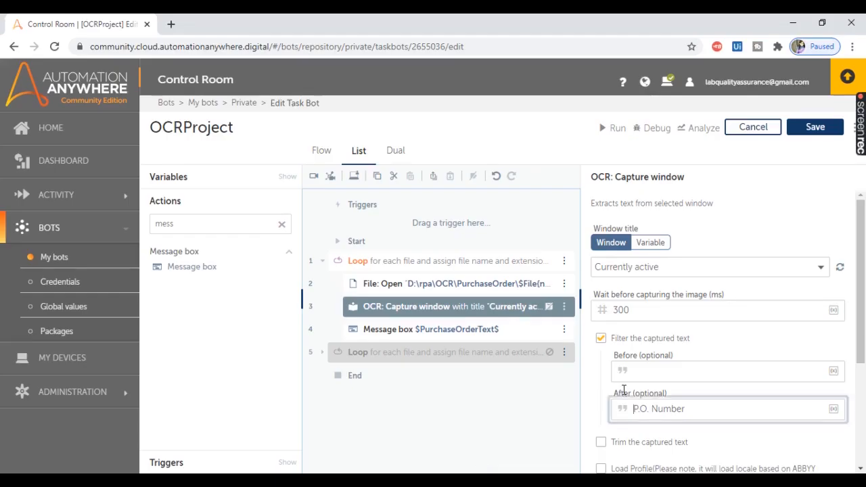
left_click(646, 369)
key("ctrl+v")
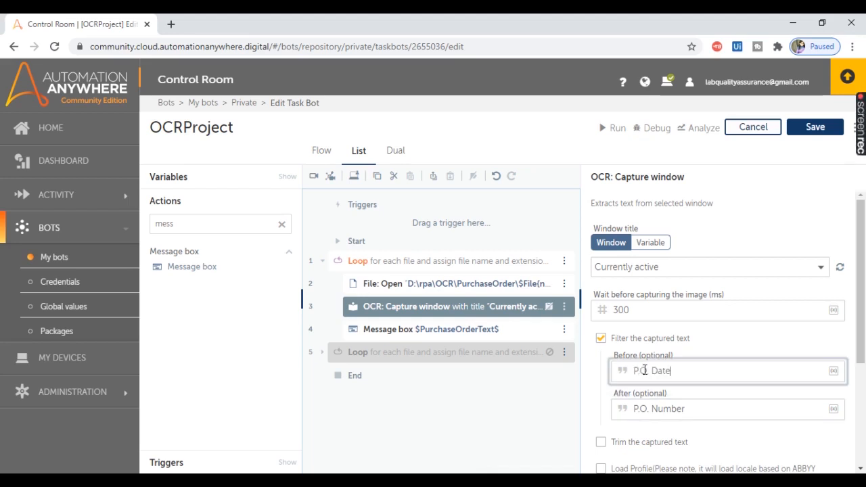
left_click(601, 443)
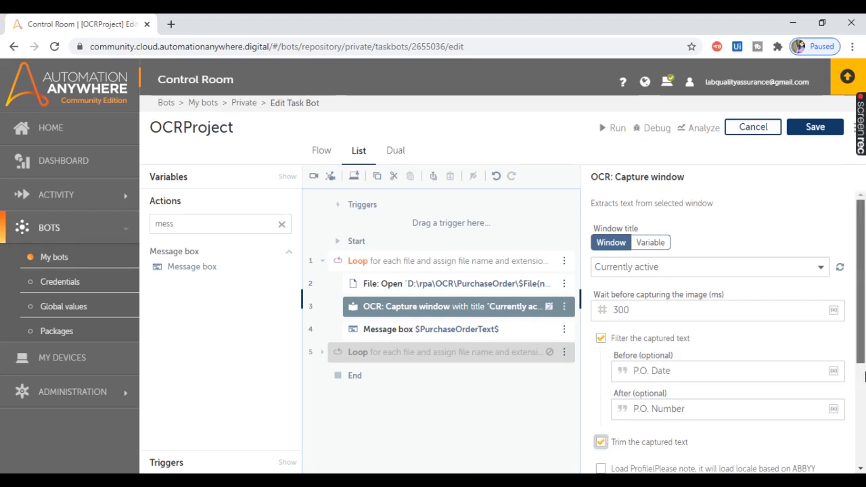
left_click_drag(863, 341, 863, 441)
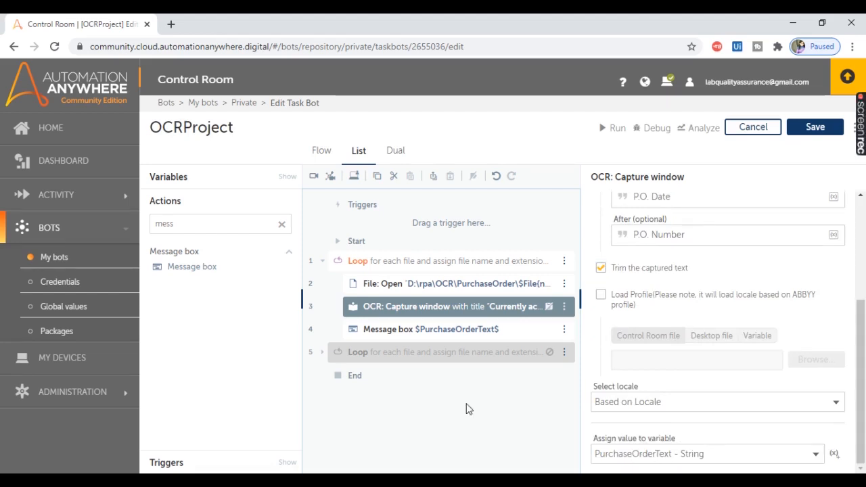
Step: Find the Log to file action and add it inside the loop after OCR: Capture window
left_click_drag(191, 228, 141, 221)
type("log to")
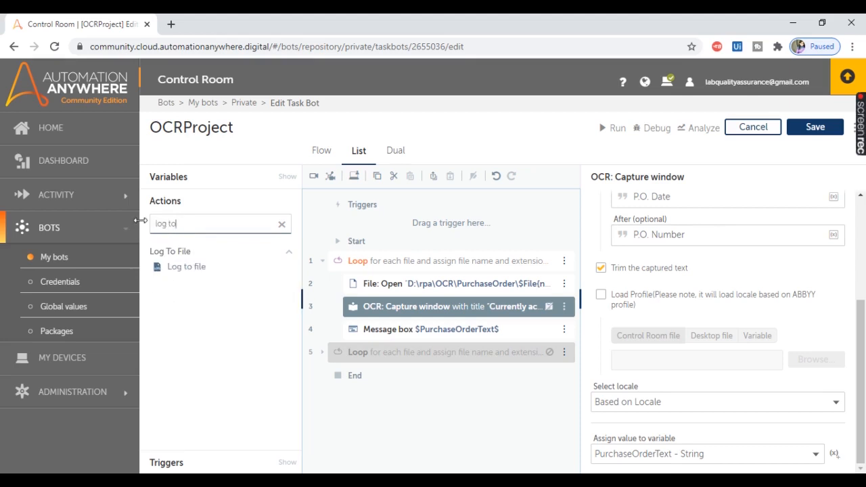
double_click(181, 266)
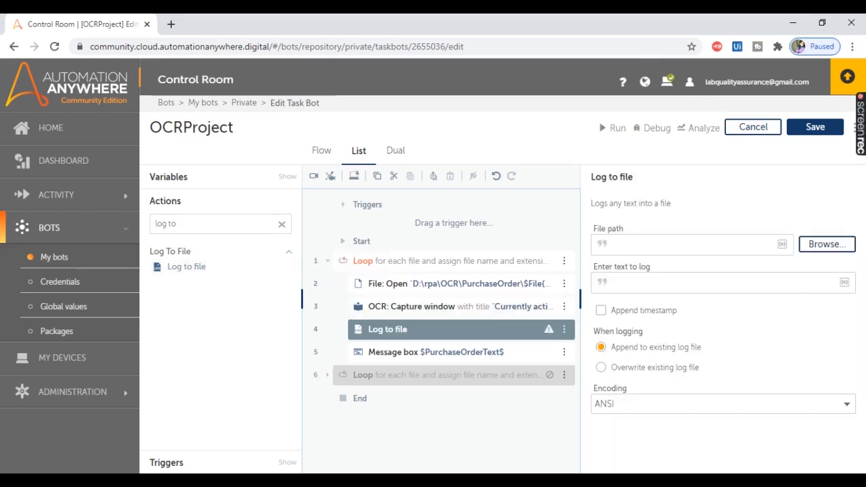
Step: Switch to File Explorer, check the PurchaseOrders text file in the OCR folder, and copy that folder's path
left_click(268, 430)
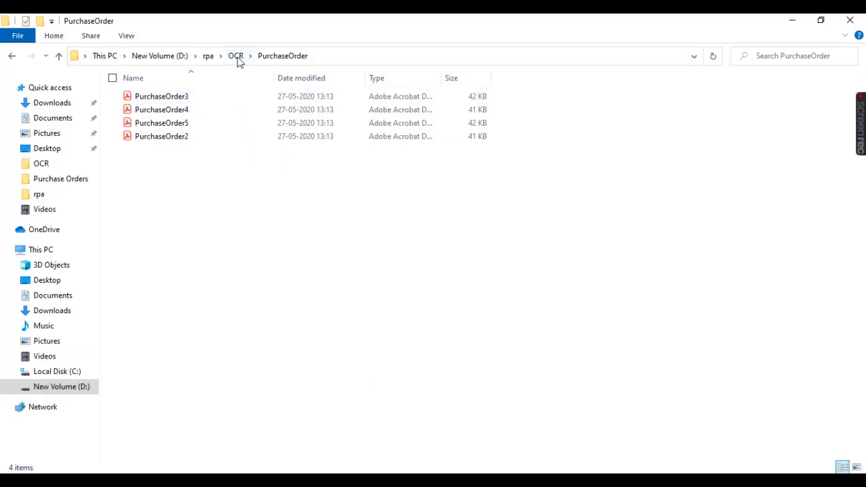
left_click(237, 57)
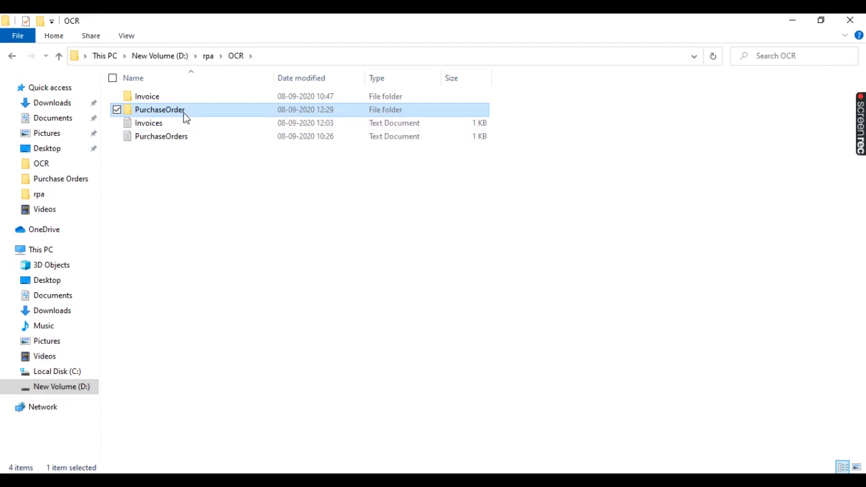
double_click(171, 139)
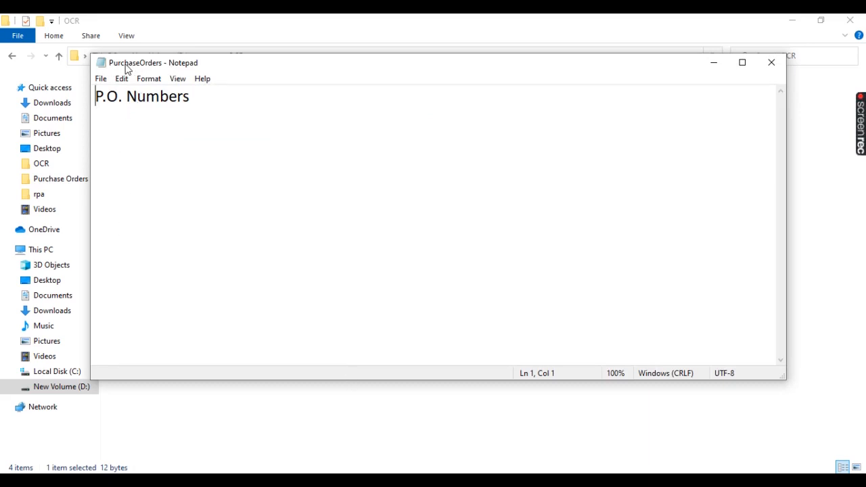
left_click_drag(384, 65, 366, 153)
left_click(295, 57)
key("ctrl+c")
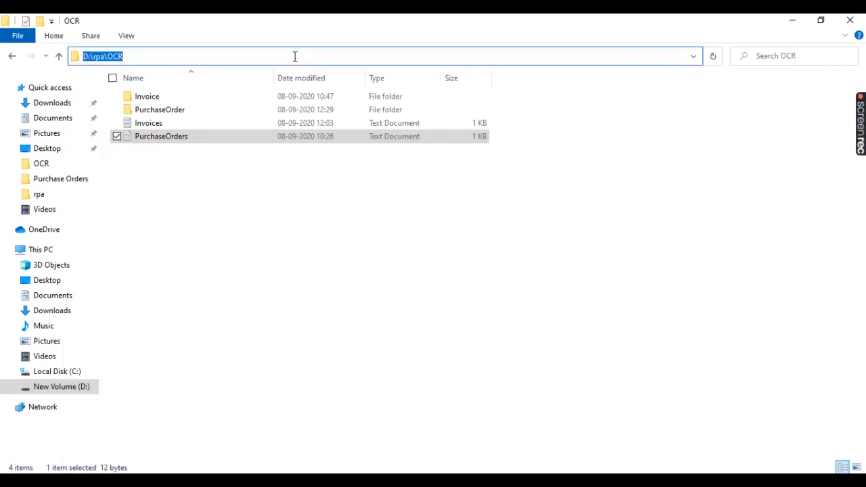
Step: Set the Log to file action's file path to D:\rpa\OC\PurchaseOrders.txt, starting from the copied folder path
left_click(520, 482)
left_click(628, 246)
key("ctrl+v")
key("BackSpace")
type("\\PurchaseO")
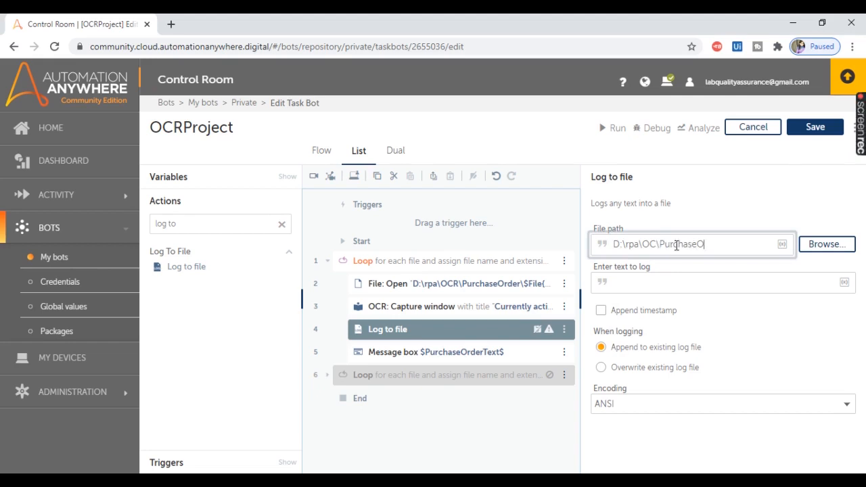
type("rders.txt")
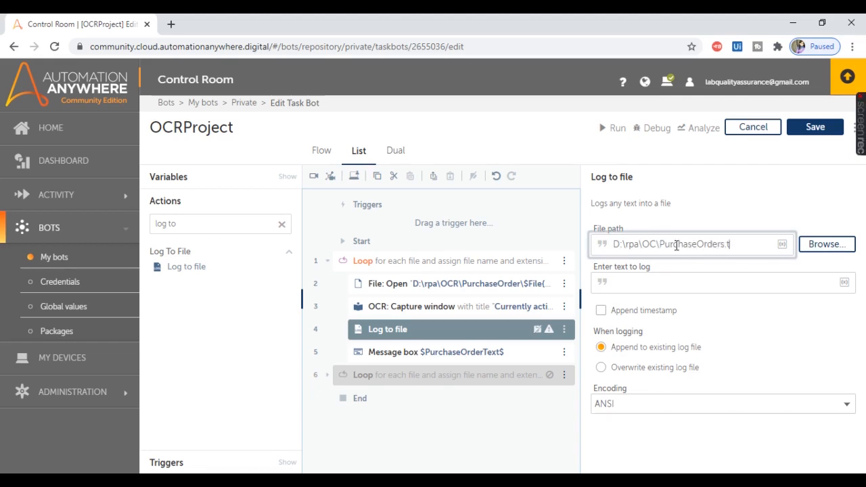
Step: Insert the PurchaseOrderText string variable as the text to log in the Log to file action
left_click(627, 280)
key("F2")
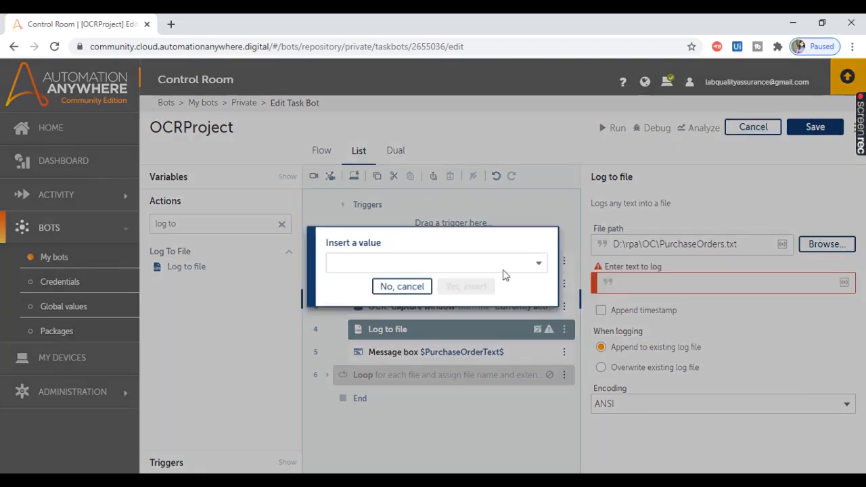
left_click(503, 270)
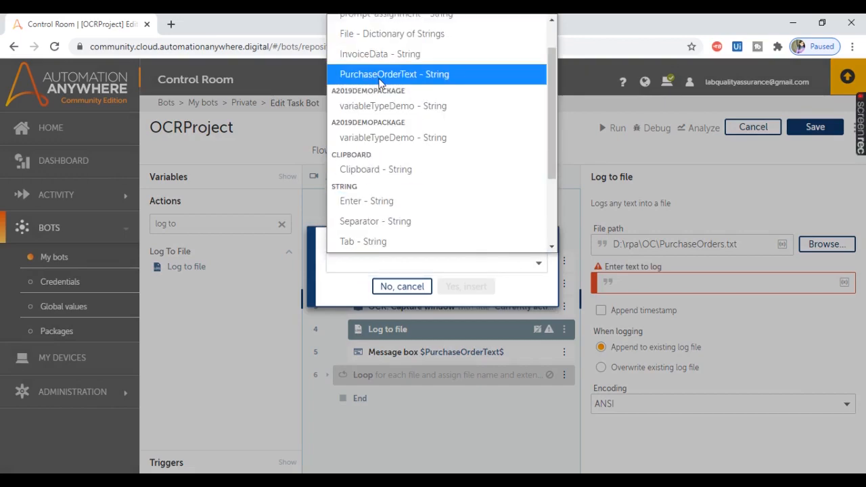
left_click(387, 74)
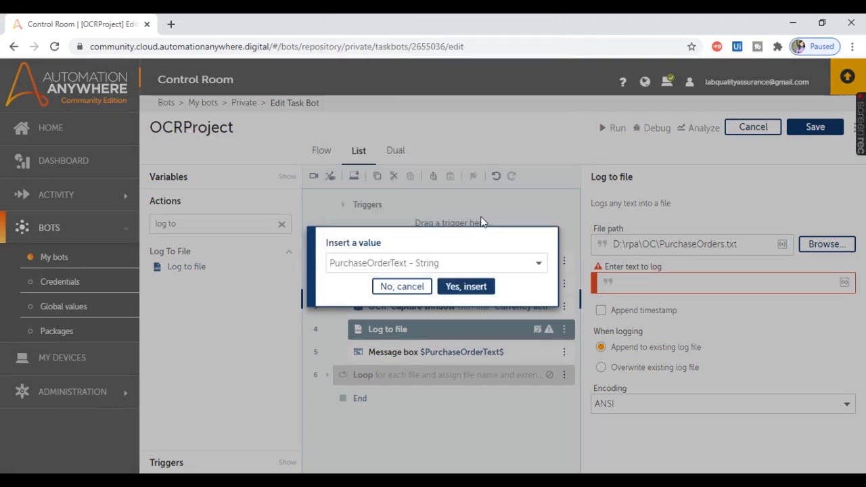
left_click(466, 286)
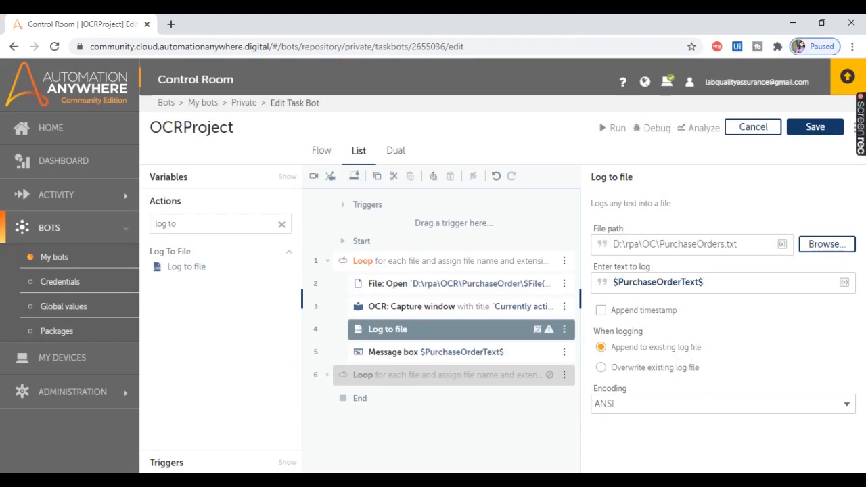
Step: Add a new line after the "P.O. Numbers" heading in the PurchaseOrders text file and close Notepad
left_click(545, 422)
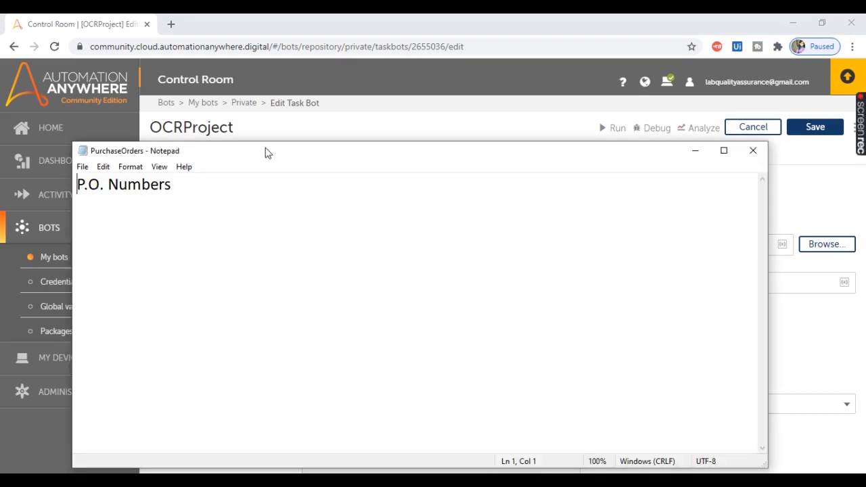
left_click(236, 183)
key("Return")
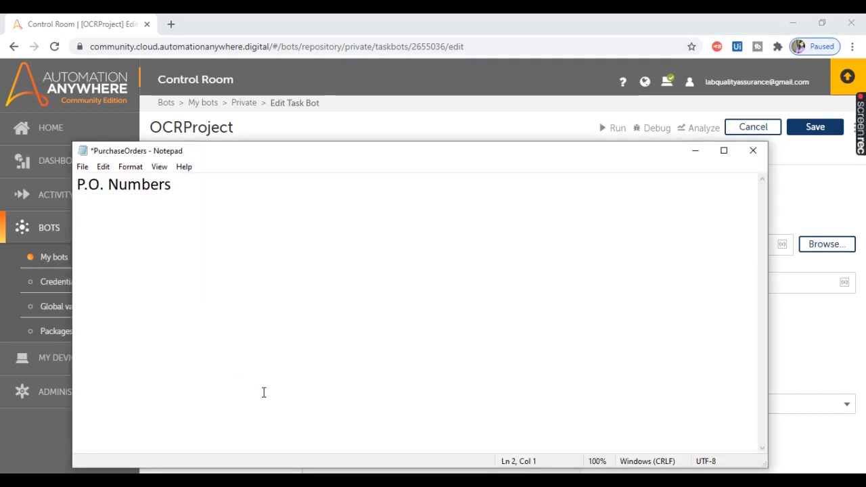
left_click(753, 150)
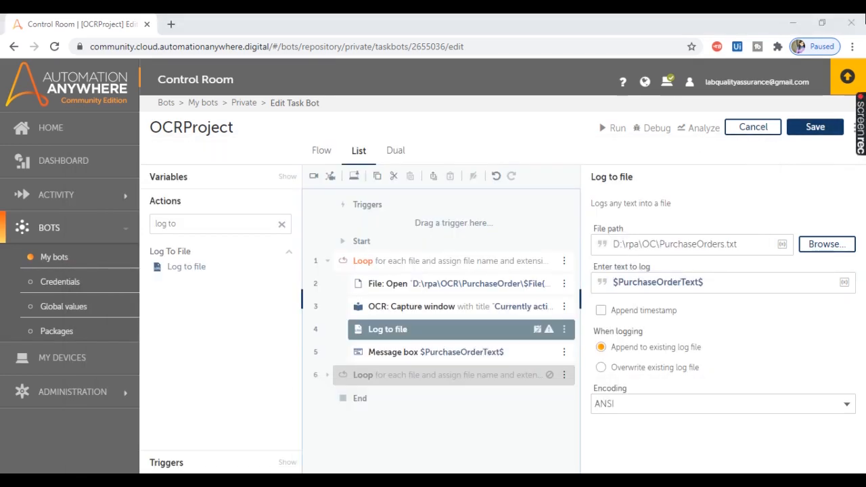
Step: Close Acrobat Reader with all of its open purchase order PDFs
left_click(842, 26)
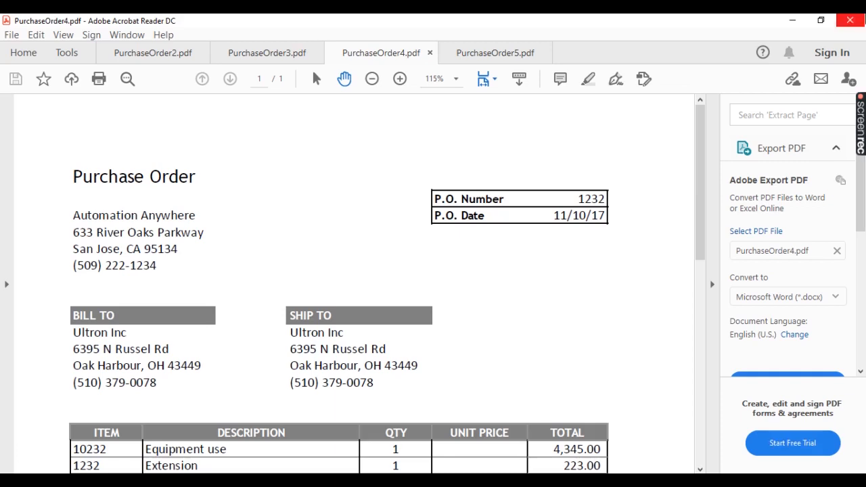
left_click(846, 22)
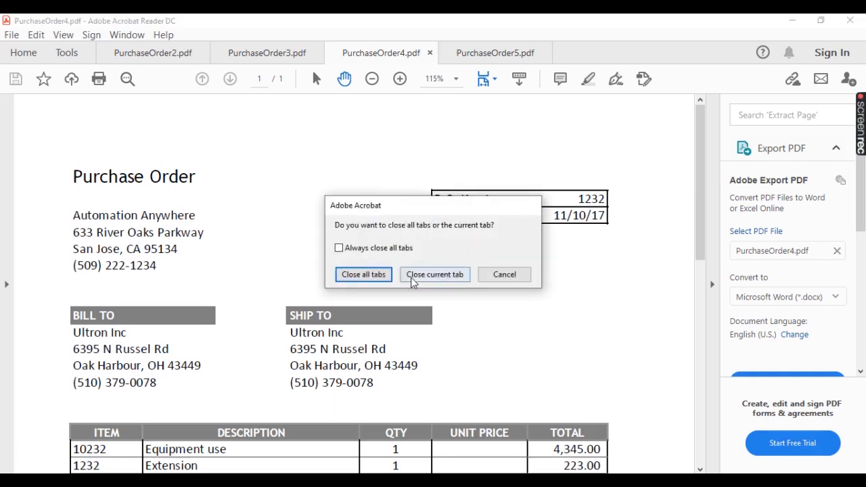
left_click(363, 274)
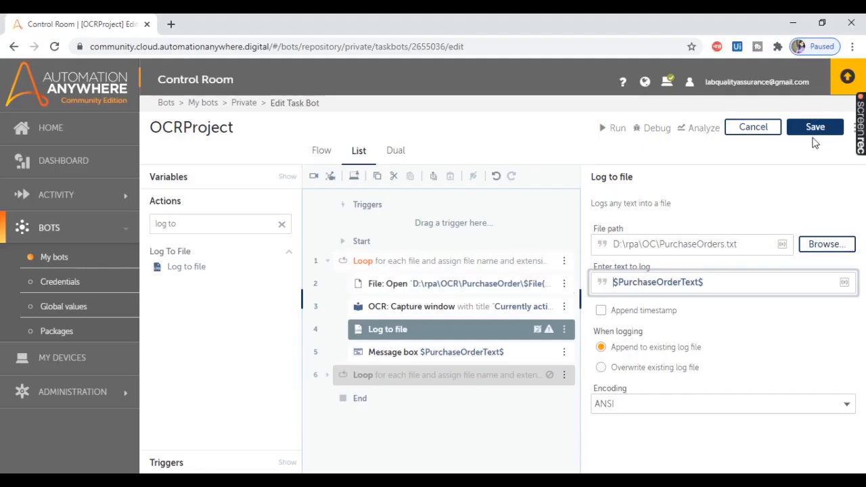
Step: Save and run the bot, comparing each message box with the P.O. number in its PDF and dismissing it for PurchaseOrder2 to PurchaseOrder5
left_click(814, 130)
left_click(601, 130)
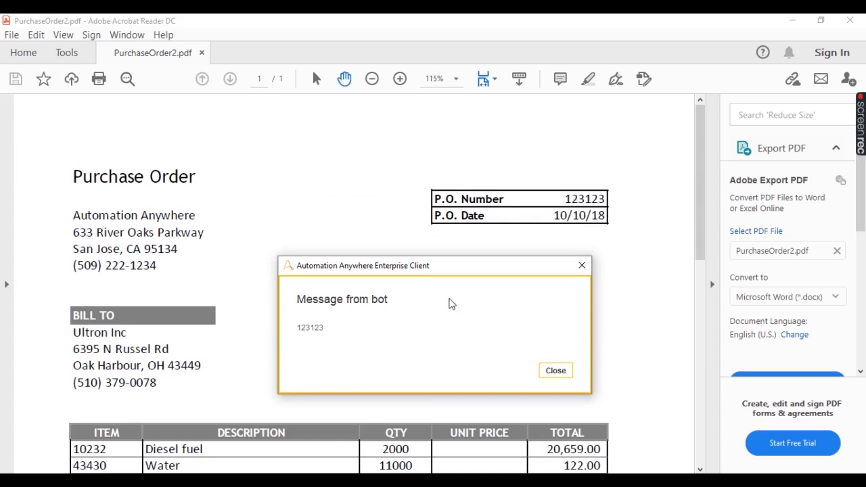
left_click(555, 372)
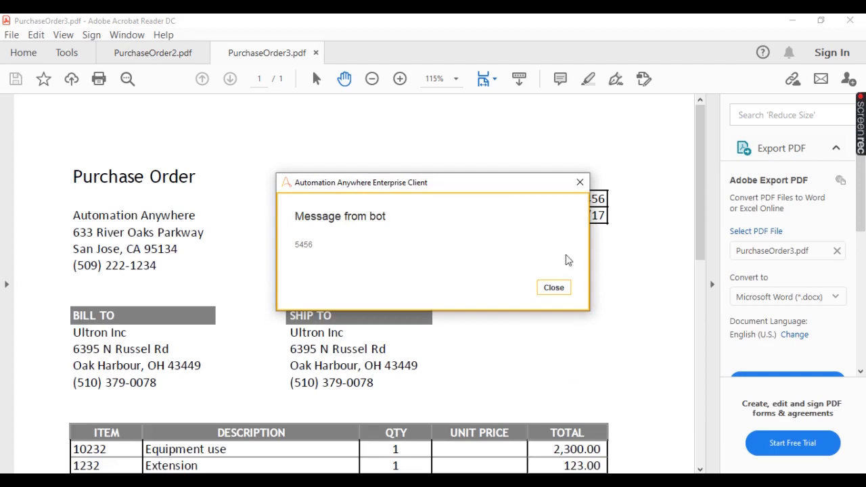
left_click_drag(476, 260, 478, 265)
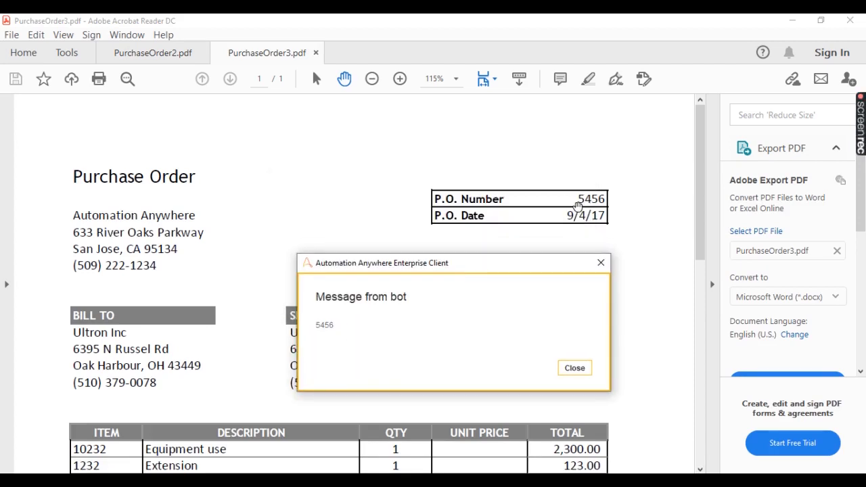
left_click(573, 368)
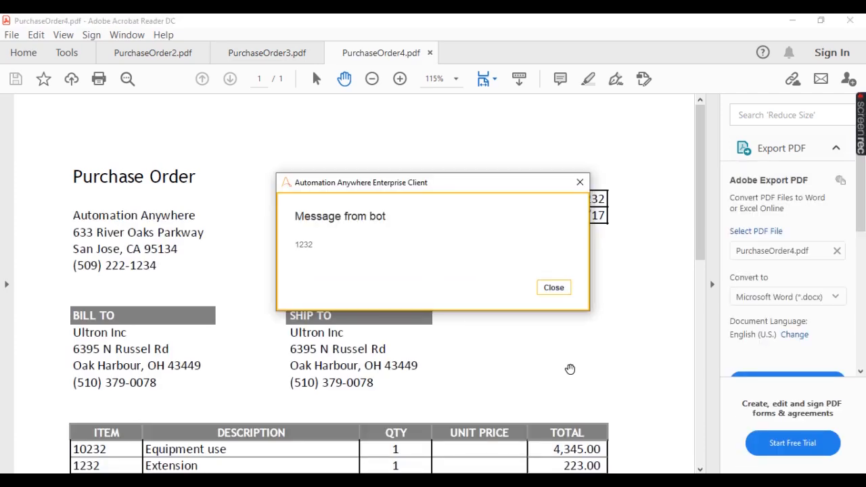
left_click_drag(478, 190, 440, 265)
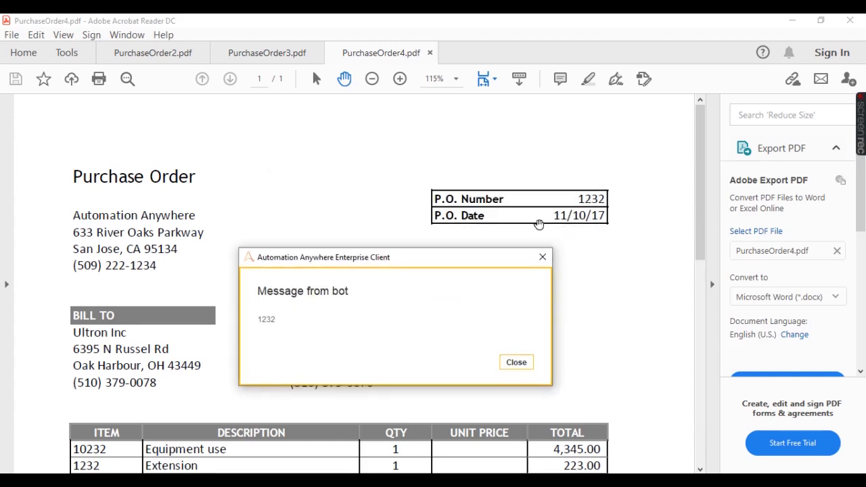
left_click(516, 364)
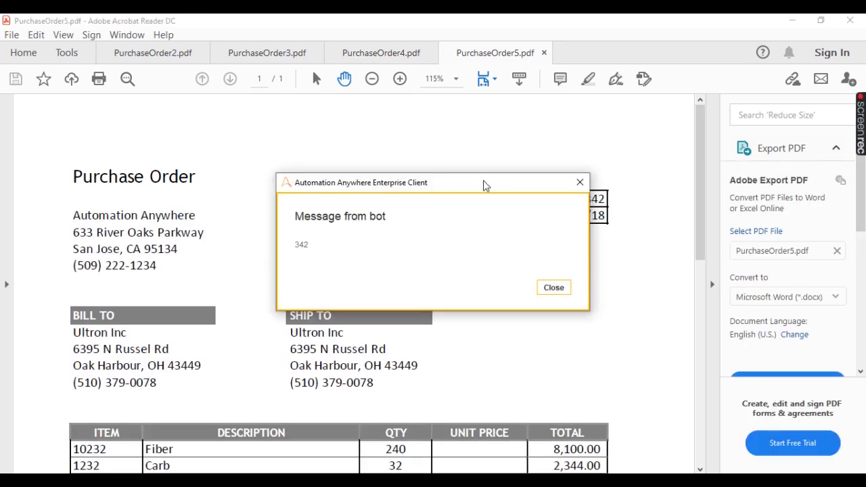
left_click_drag(485, 186, 498, 264)
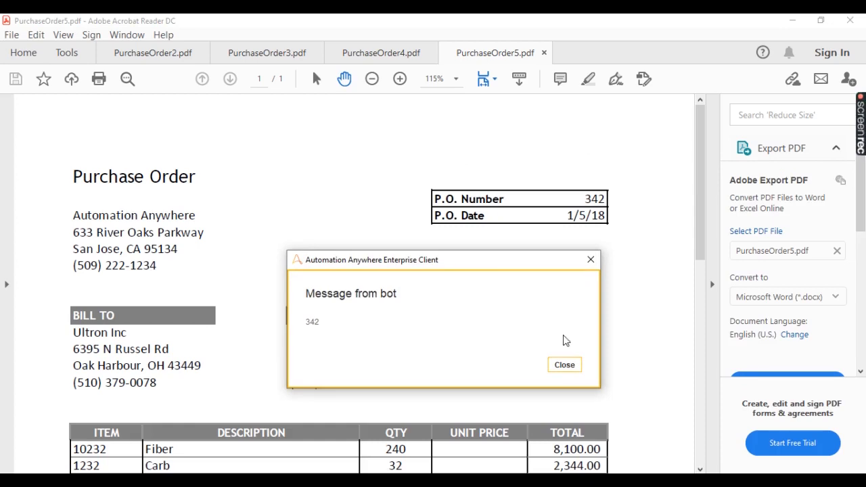
left_click(567, 364)
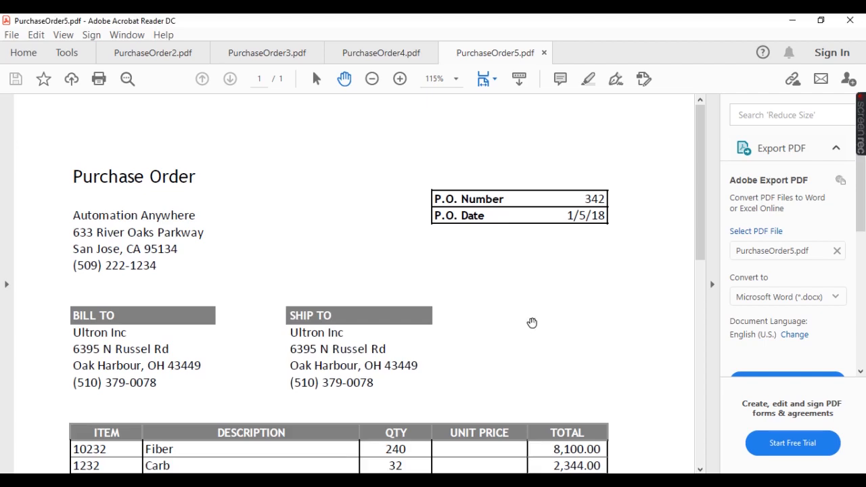
Step: Open the PurchaseOrders text file from the OCR folder and examine the logged P.O. numbers in a maximized Notepad window
left_click(326, 484)
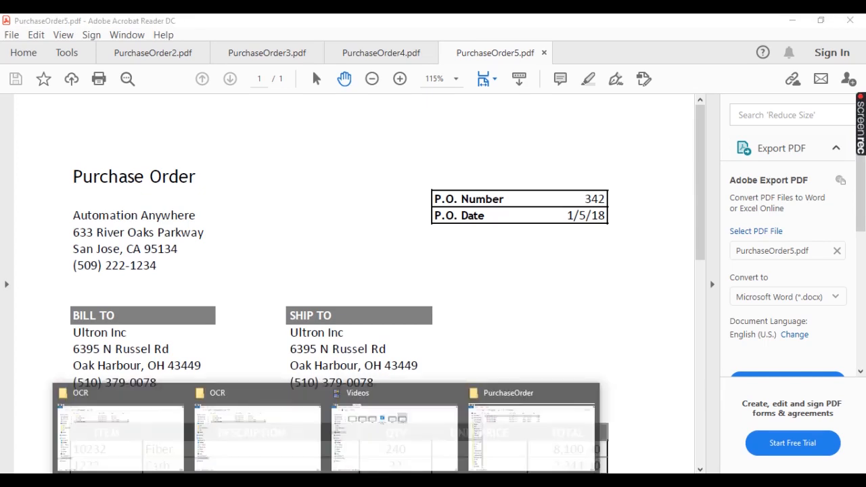
left_click(270, 440)
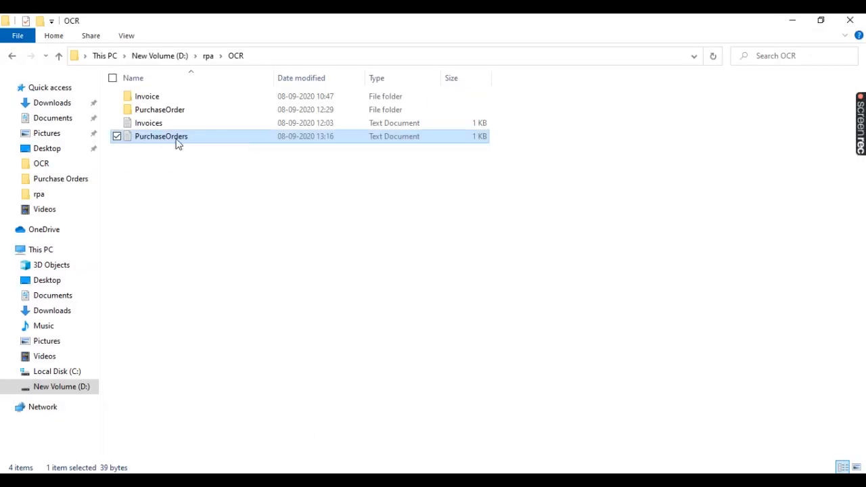
double_click(169, 140)
left_click_drag(77, 204, 115, 260)
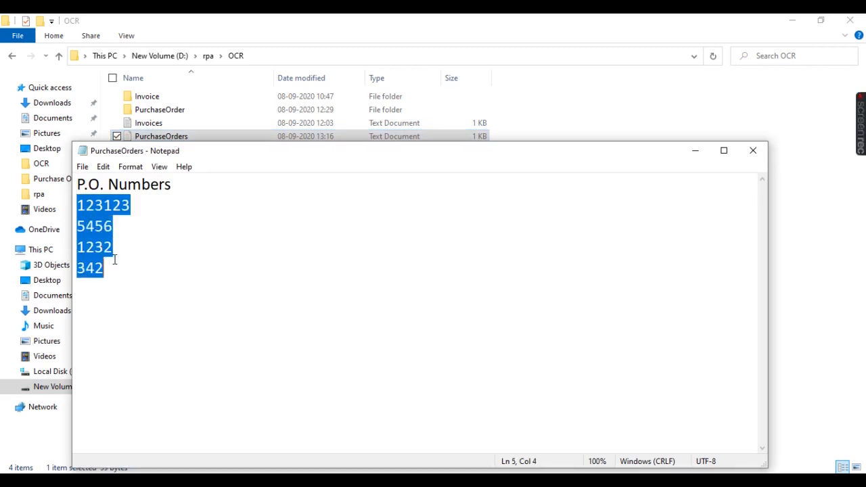
left_click(721, 152)
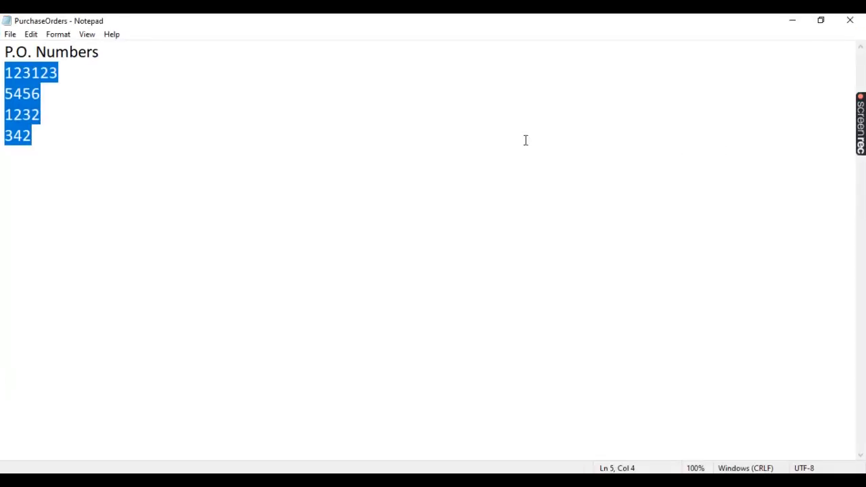